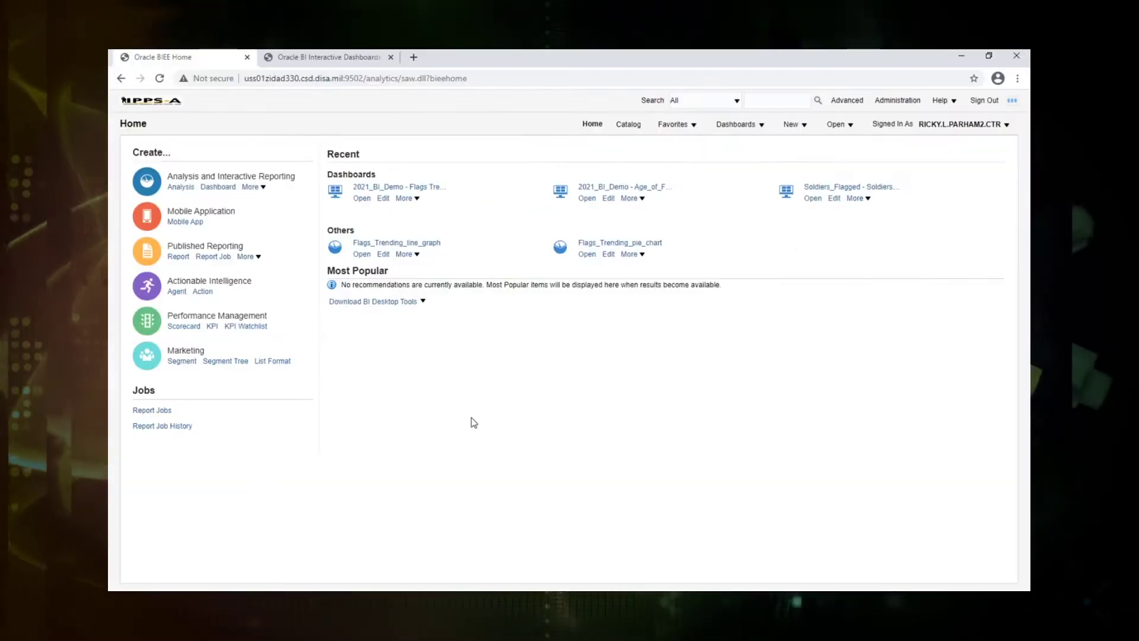
Create a new analysis based on the IPPS-A Soldier Analytics (Current Only) subject area
{"action": "left_click", "coordinate": [797, 125]}
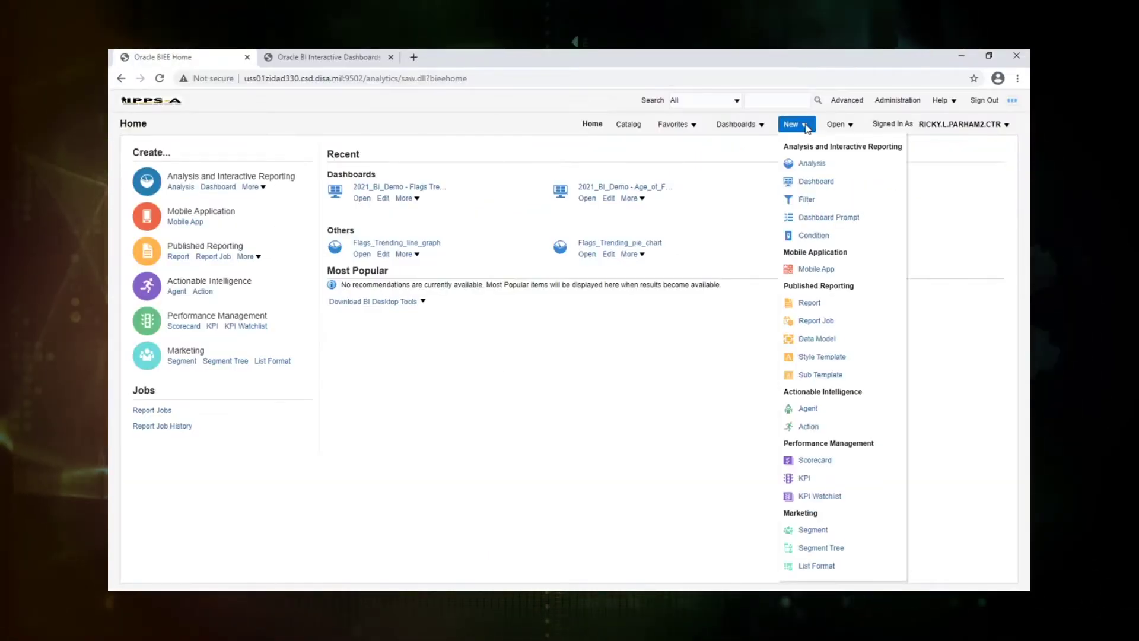
{"action": "left_click", "coordinate": [830, 218]}
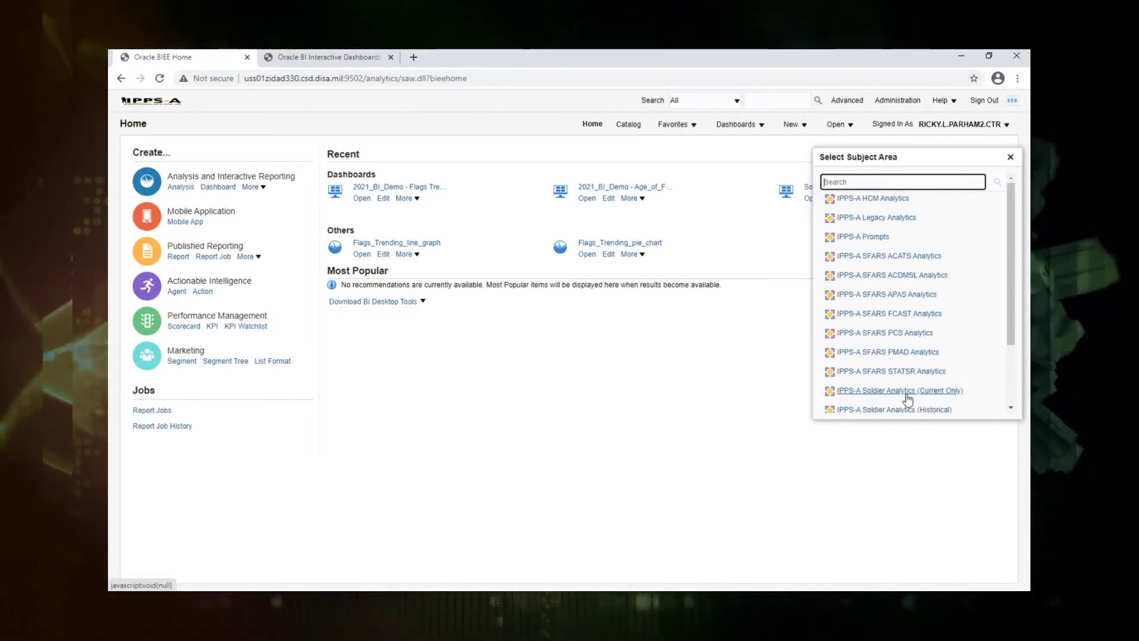
{"action": "left_click", "coordinate": [923, 391]}
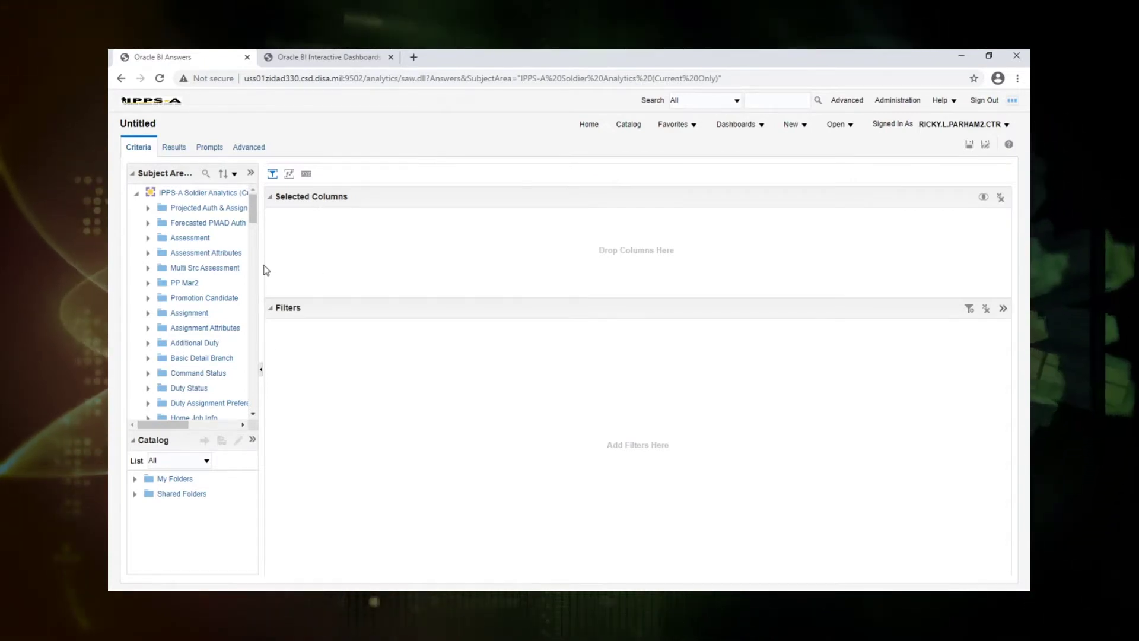
Widen the Subject Areas pane, search it for "restric" and add Restriction Flag Type to the selected columns
{"action": "left_click_drag", "start_coordinate": [267, 265], "coordinate": [301, 265]}
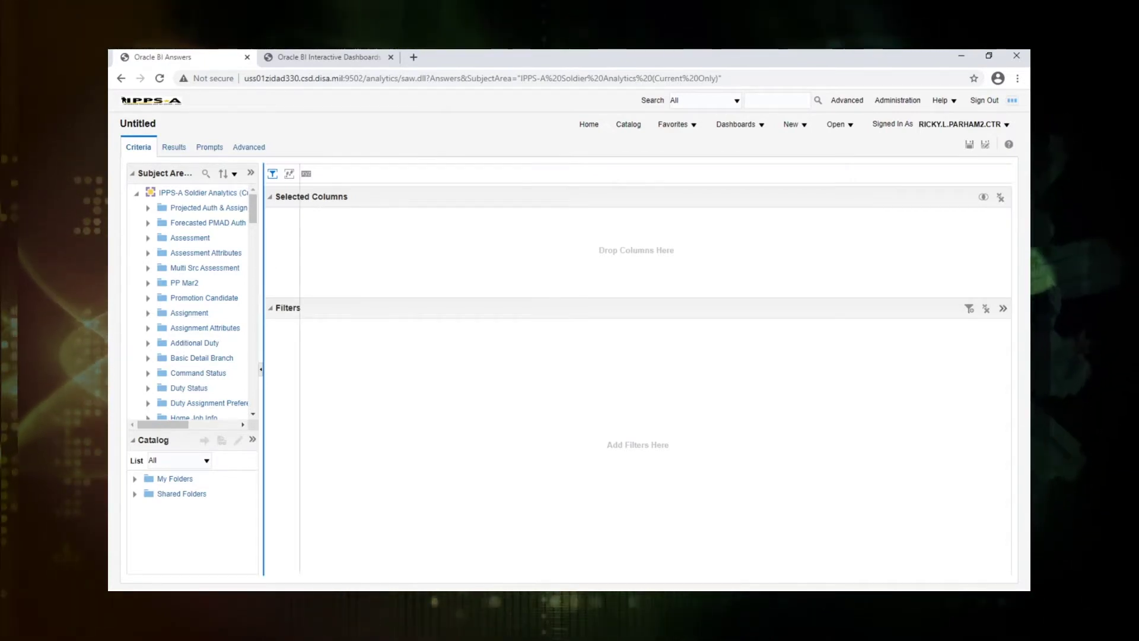
{"action": "left_click", "coordinate": [224, 173]}
{"action": "left_click", "coordinate": [201, 193]}
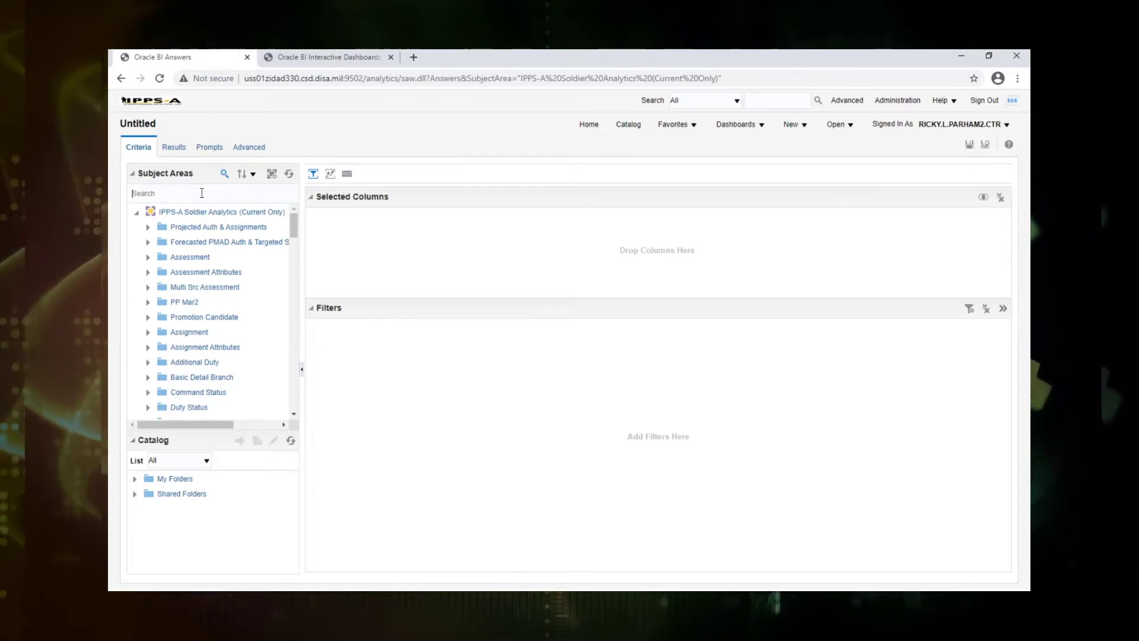
{"action": "type", "text": "restric"}
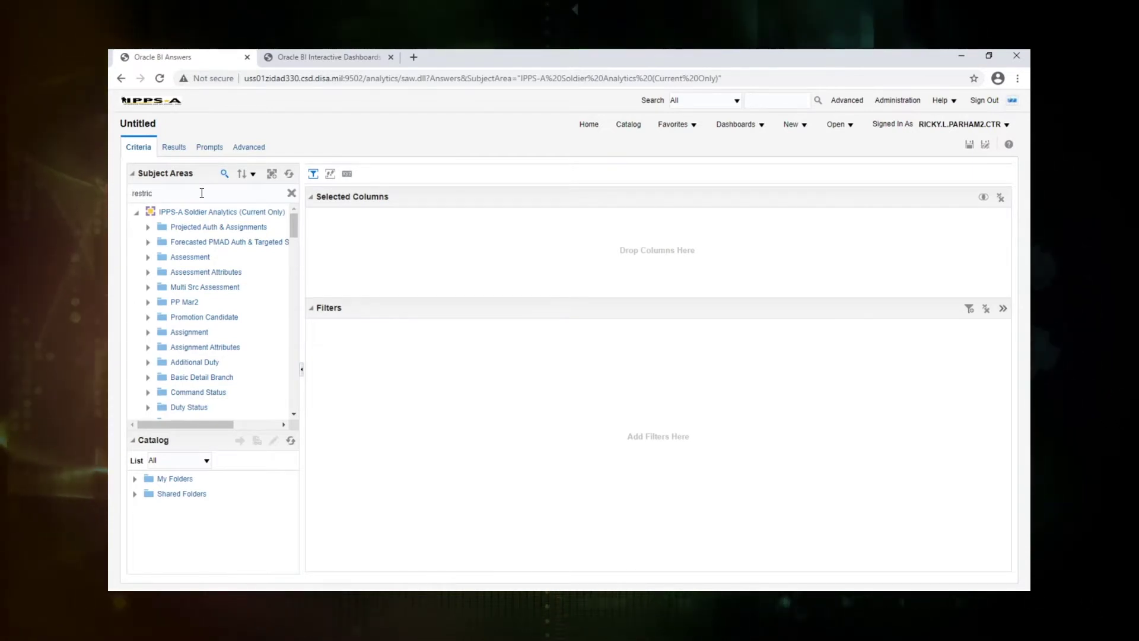
{"action": "key", "text": "Return"}
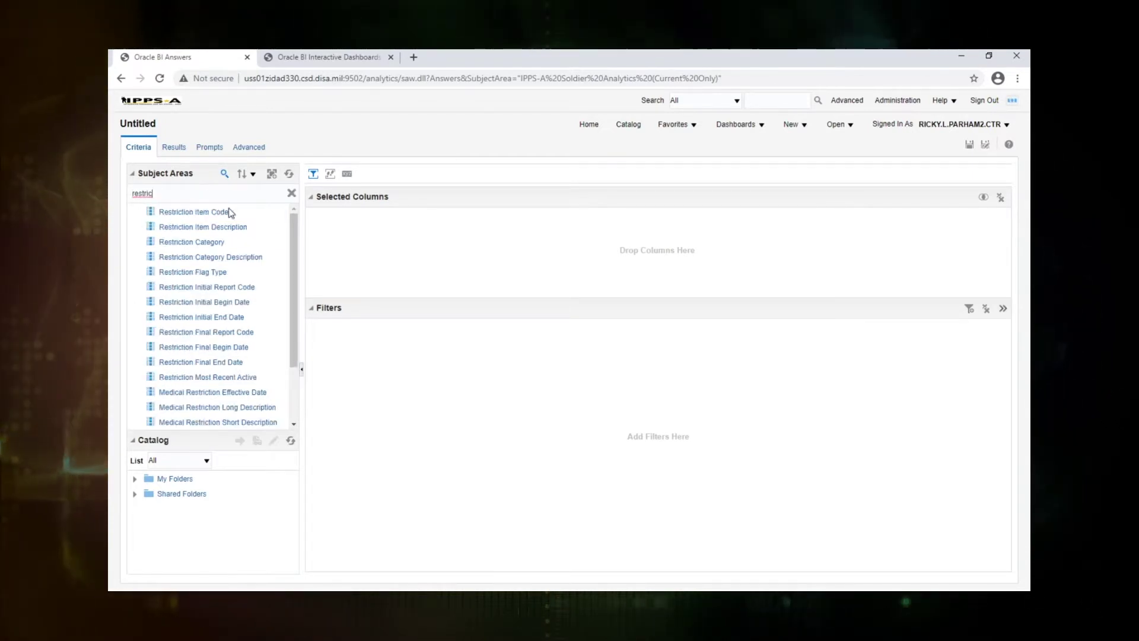
{"action": "double_click", "coordinate": [215, 273]}
Filter the analysis on Restriction Flag Type equal to F, and remove that column from the selected columns
{"action": "left_click", "coordinate": [403, 240]}
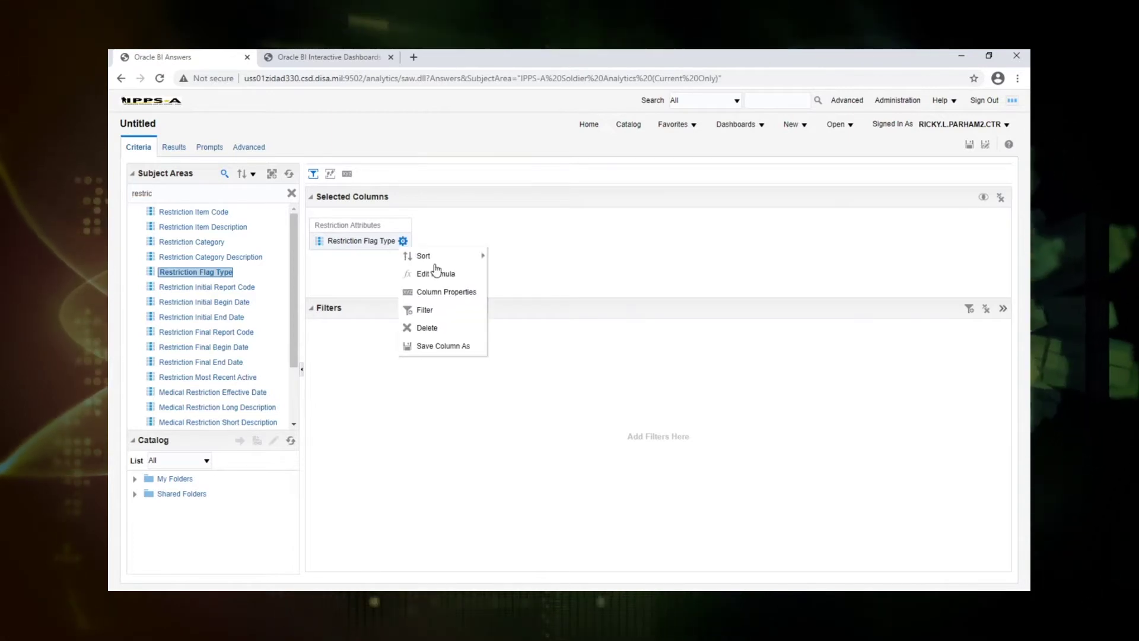
{"action": "left_click", "coordinate": [444, 309]}
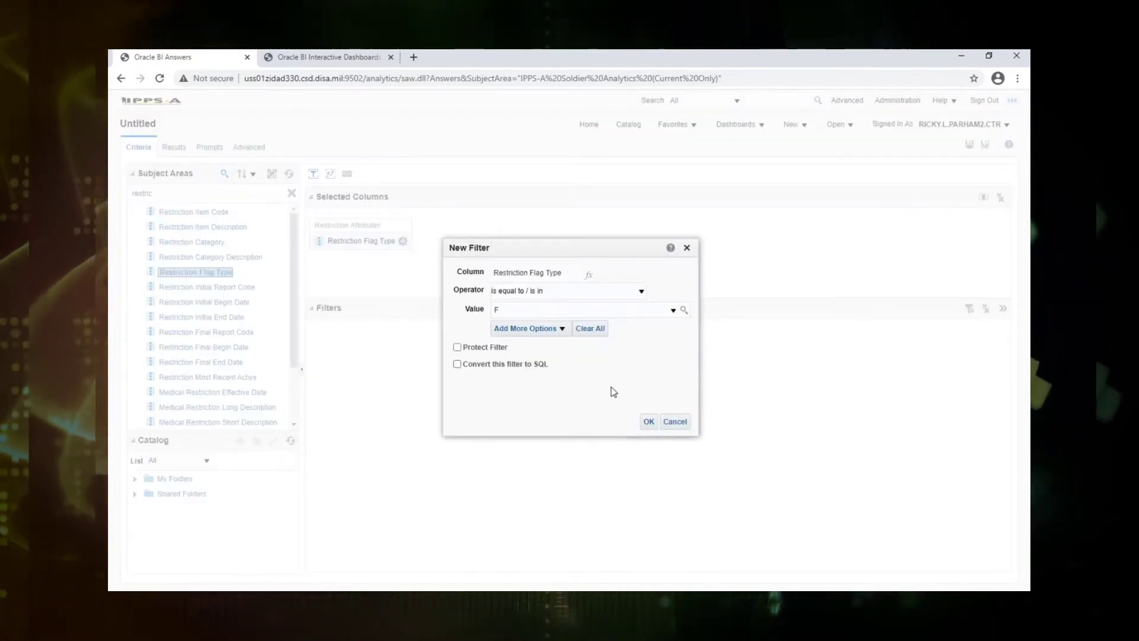
{"action": "left_click", "coordinate": [649, 421]}
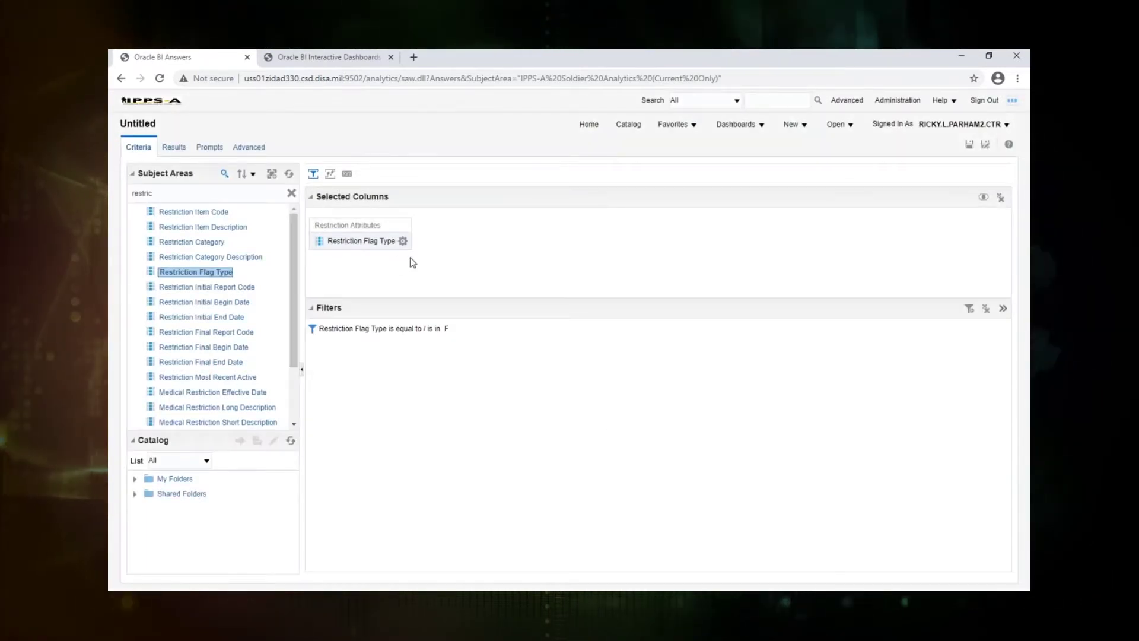
{"action": "left_click", "coordinate": [403, 241]}
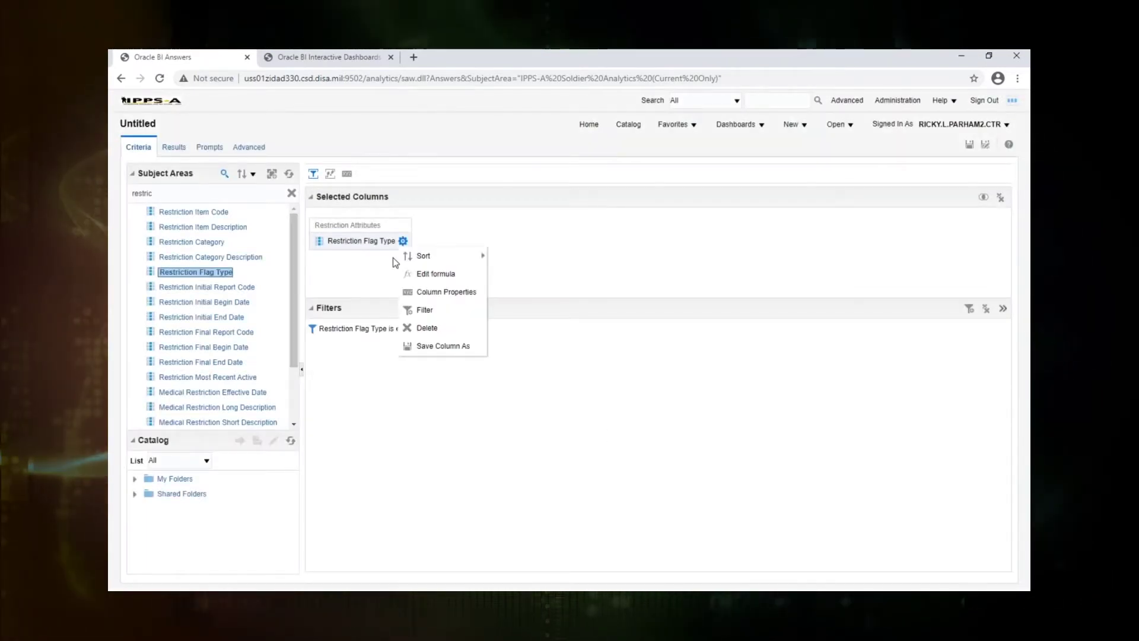
{"action": "left_click", "coordinate": [429, 328]}
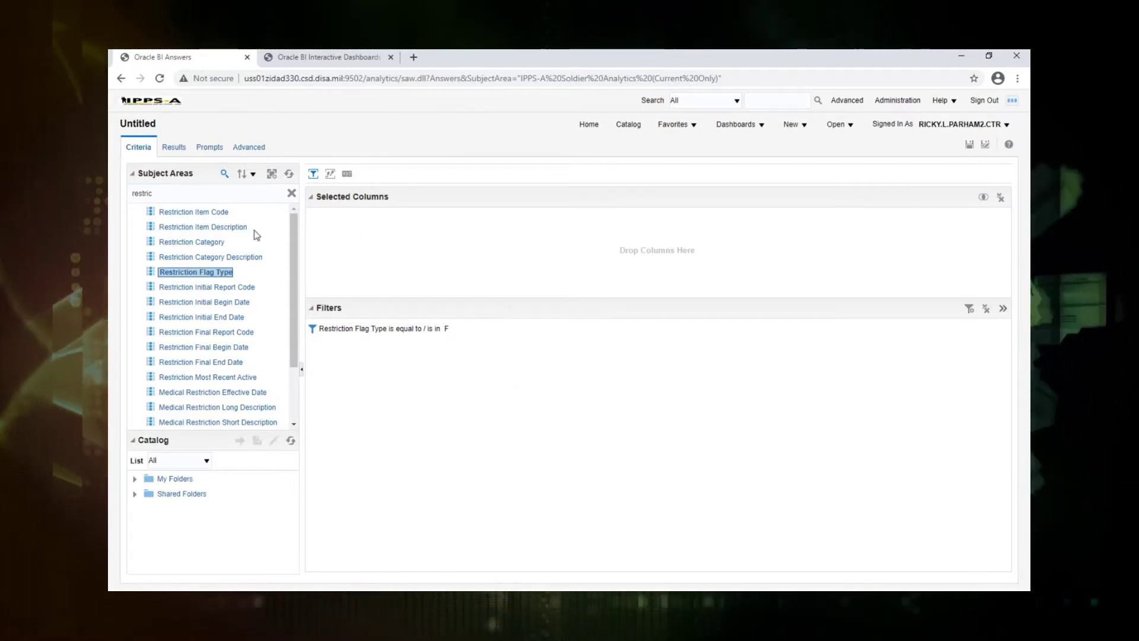
Add the Restriction Item Description column and give it the custom column heading "Flag Reasons"
{"action": "left_click_drag", "start_coordinate": [231, 231], "coordinate": [368, 279]}
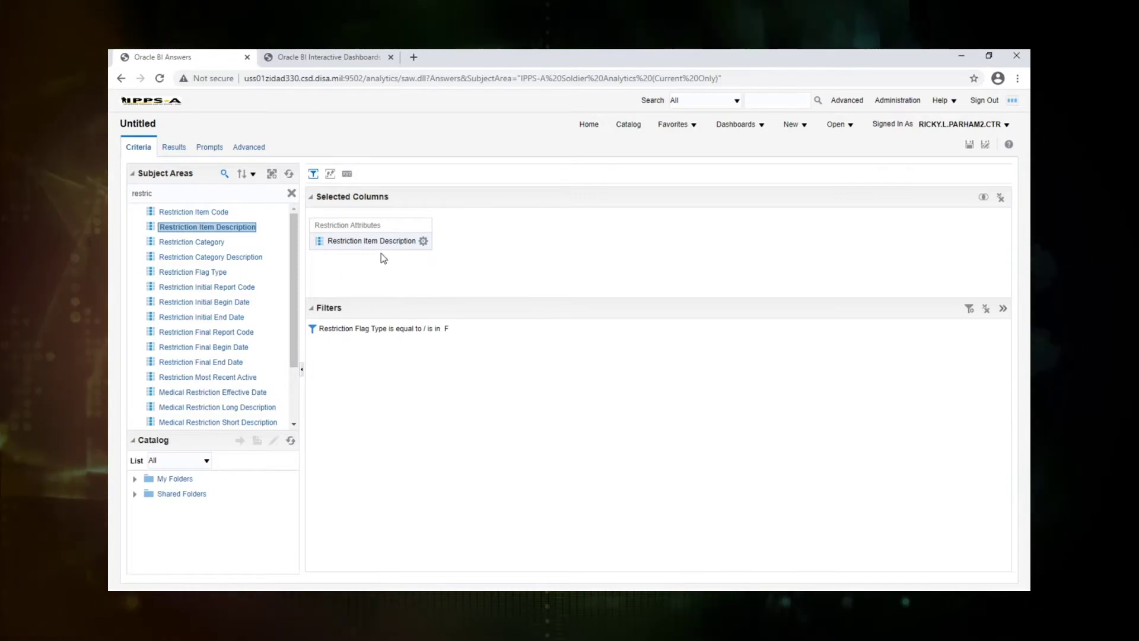
{"action": "left_click", "coordinate": [423, 242]}
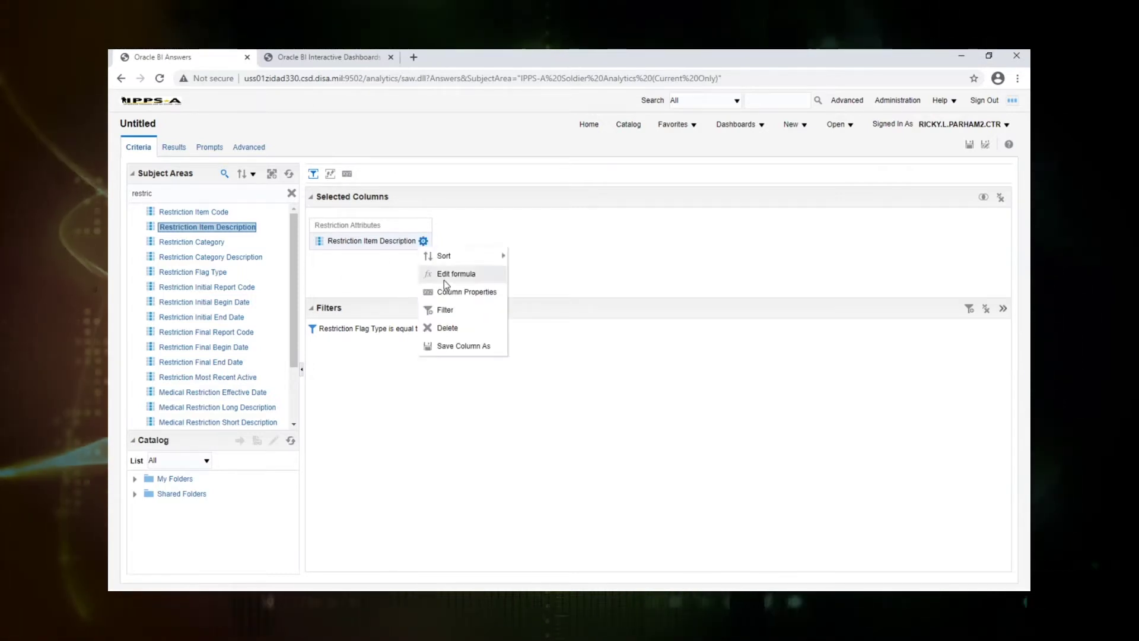
{"action": "left_click", "coordinate": [444, 276]}
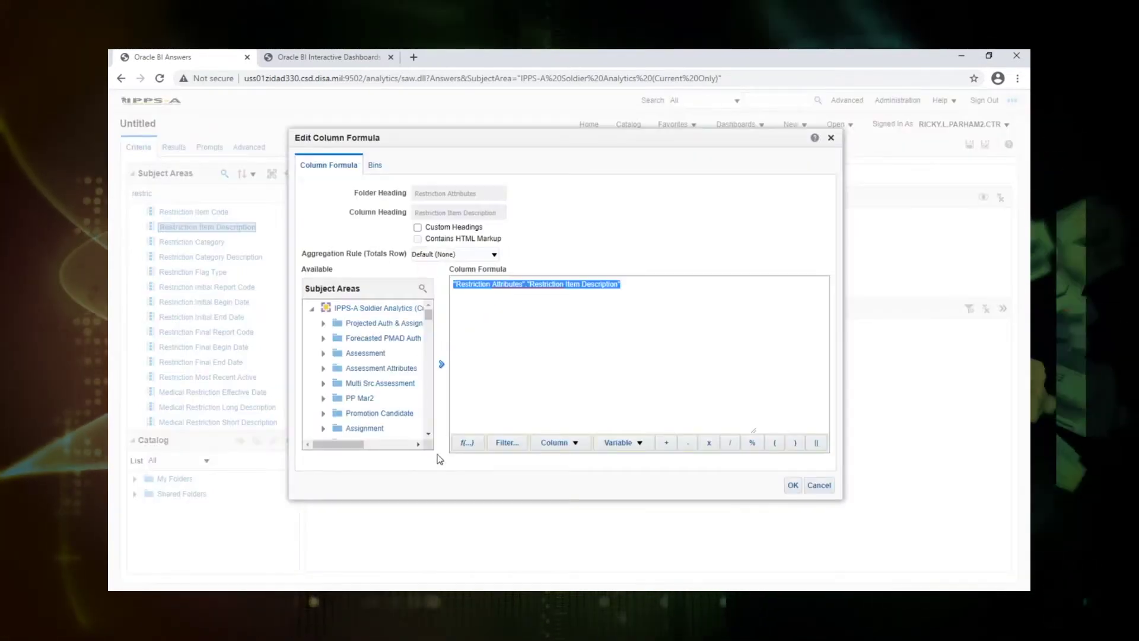
{"action": "left_click", "coordinate": [417, 228]}
{"action": "left_click", "coordinate": [351, 211]}
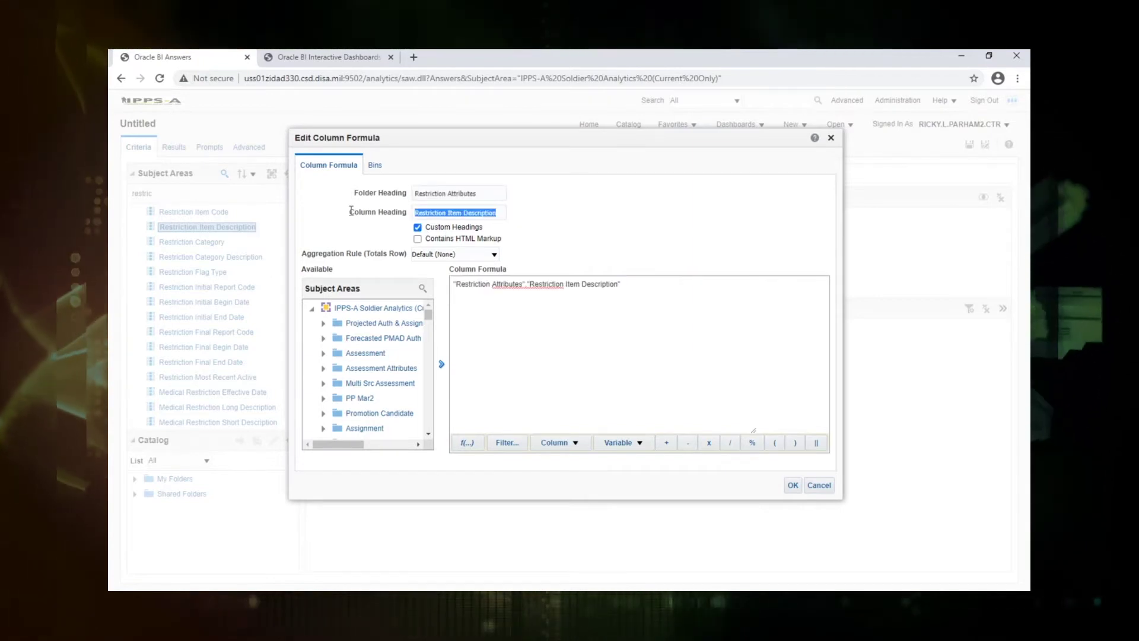
{"action": "type", "text": "Flag Reasons"}
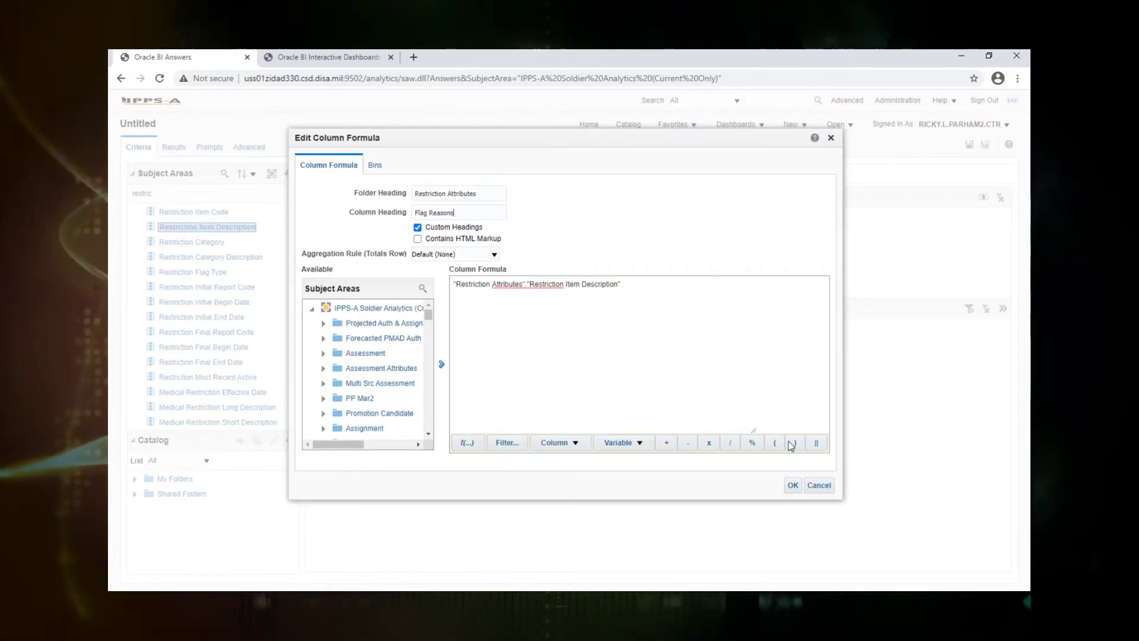
{"action": "left_click", "coordinate": [792, 485]}
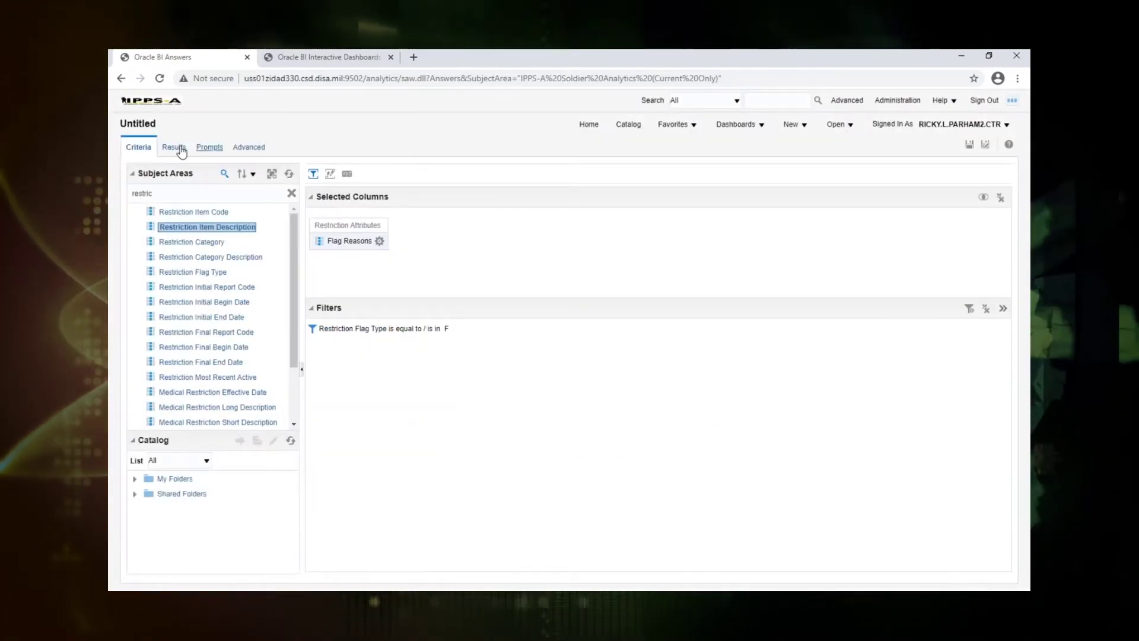
Preview the results table of flag reasons and return to the analysis criteria
{"action": "left_click", "coordinate": [180, 148]}
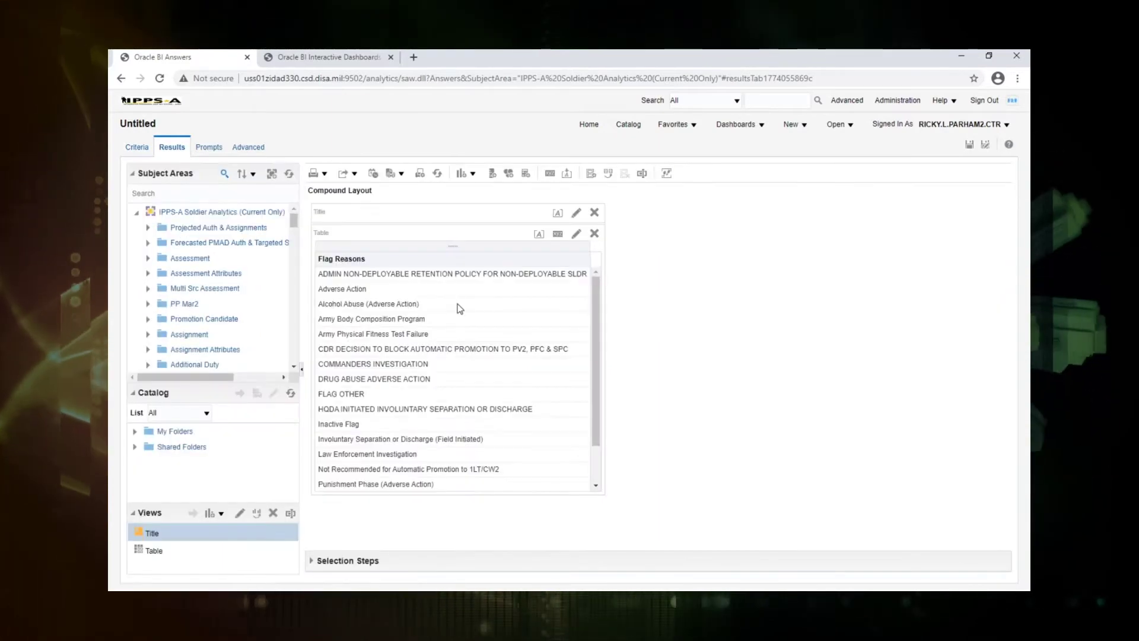
{"action": "mouse_move", "coordinate": [597, 350]}
{"action": "left_mouse_down"}
{"action": "mouse_move", "coordinate": [599, 396]}
{"action": "mouse_move", "coordinate": [598, 335]}
{"action": "left_mouse_up"}
{"action": "left_click", "coordinate": [135, 148]}
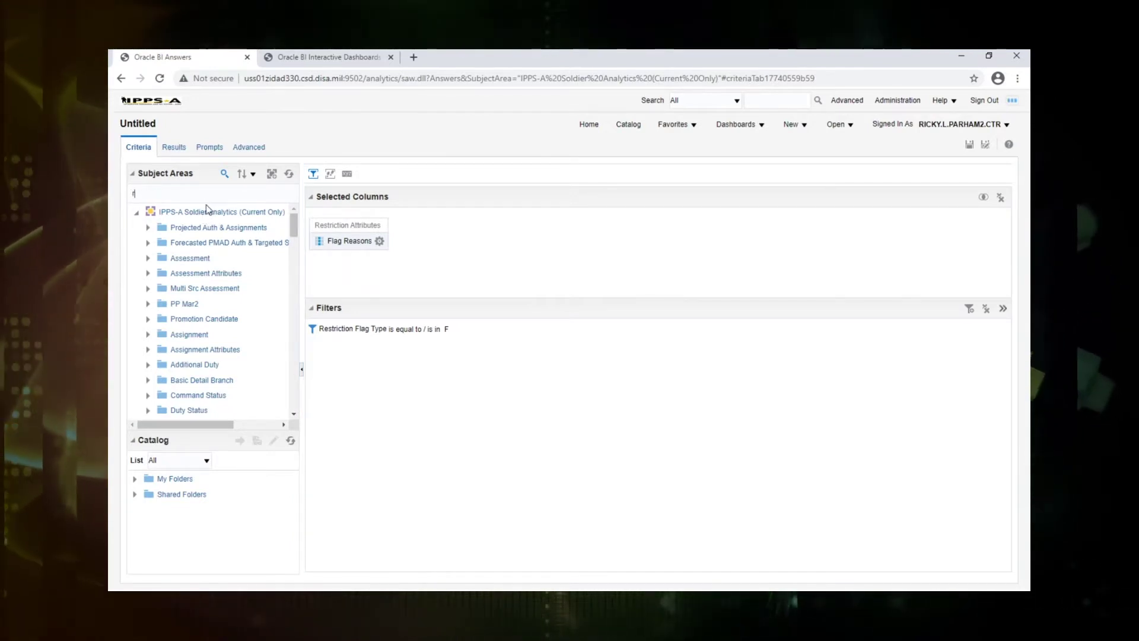
Search the subject area for "restric", add Restriction Final Begin Date as a column and give it the custom heading "Number of Flags"
{"action": "type", "text": "restric"}
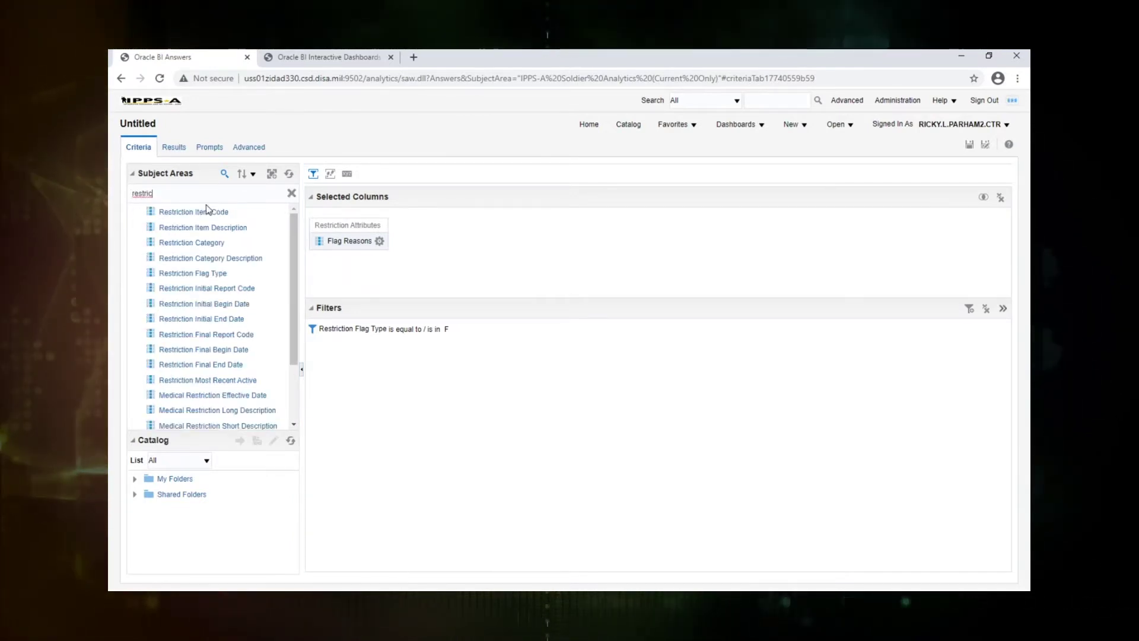
{"action": "double_click", "coordinate": [224, 349]}
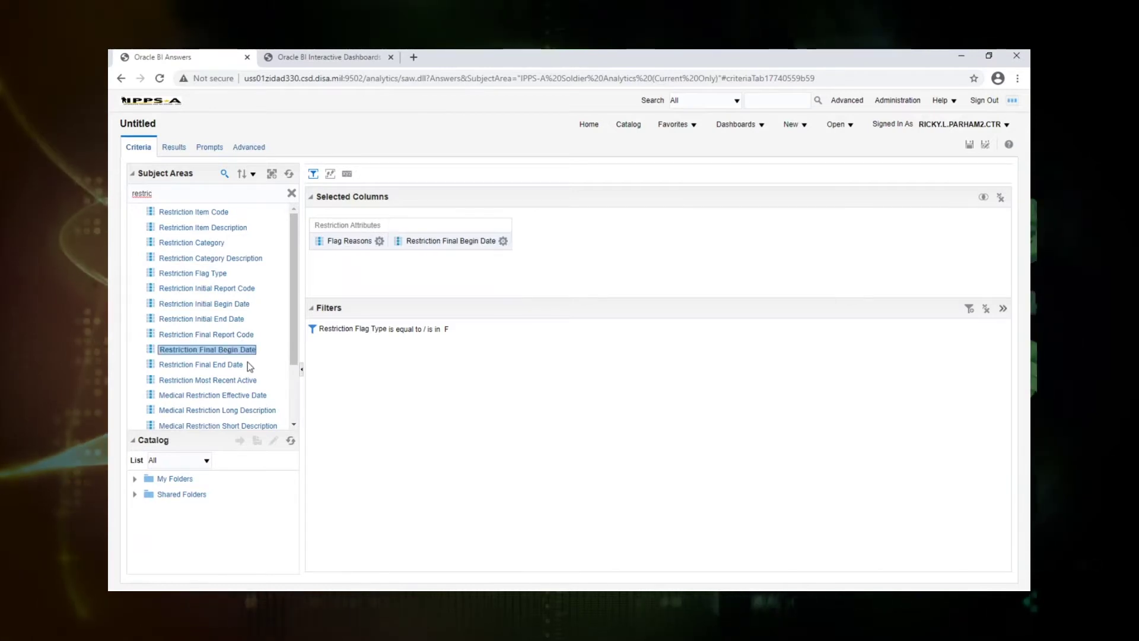
{"action": "left_click", "coordinate": [503, 241]}
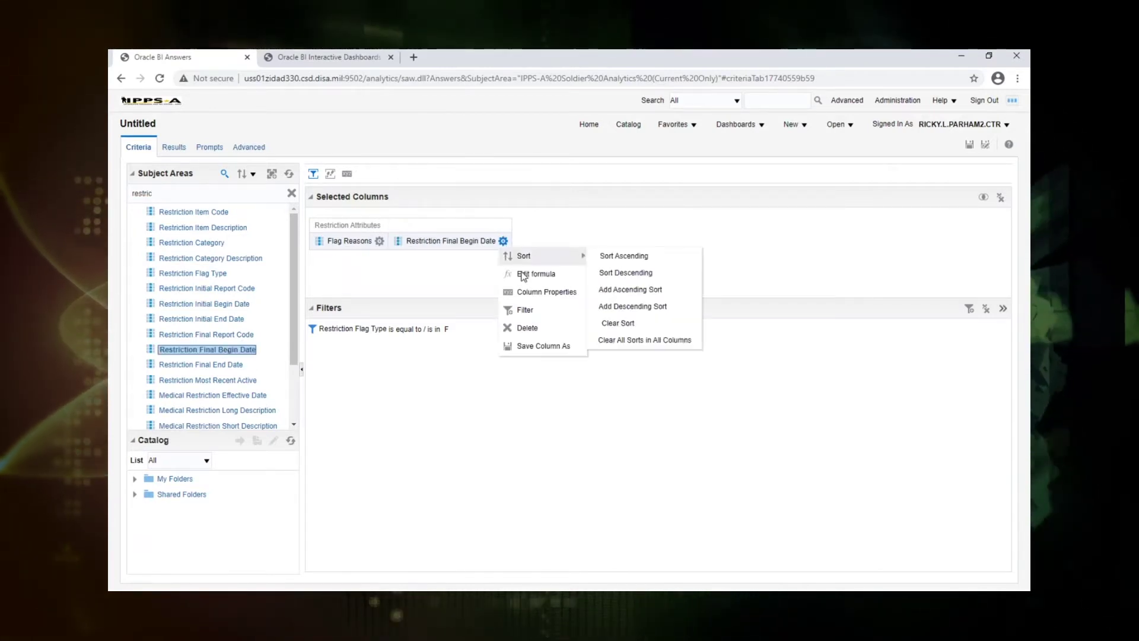
{"action": "left_click", "coordinate": [537, 271]}
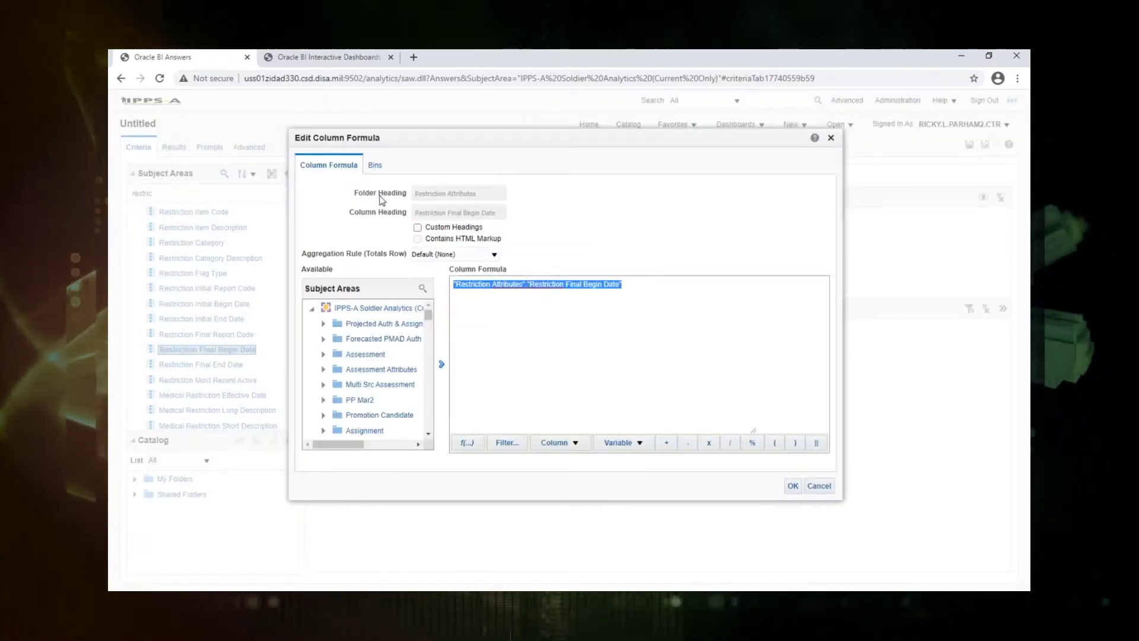
{"action": "left_click", "coordinate": [417, 227]}
{"action": "left_click_drag", "start_coordinate": [502, 212], "coordinate": [409, 213]}
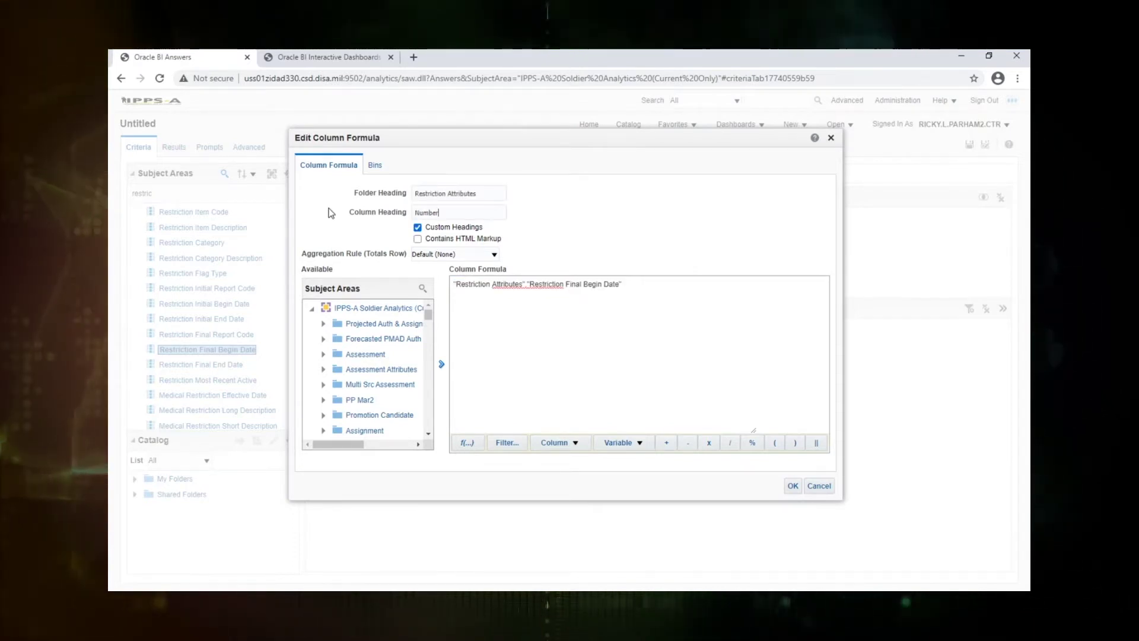
{"action": "type", "text": "Number of F"}
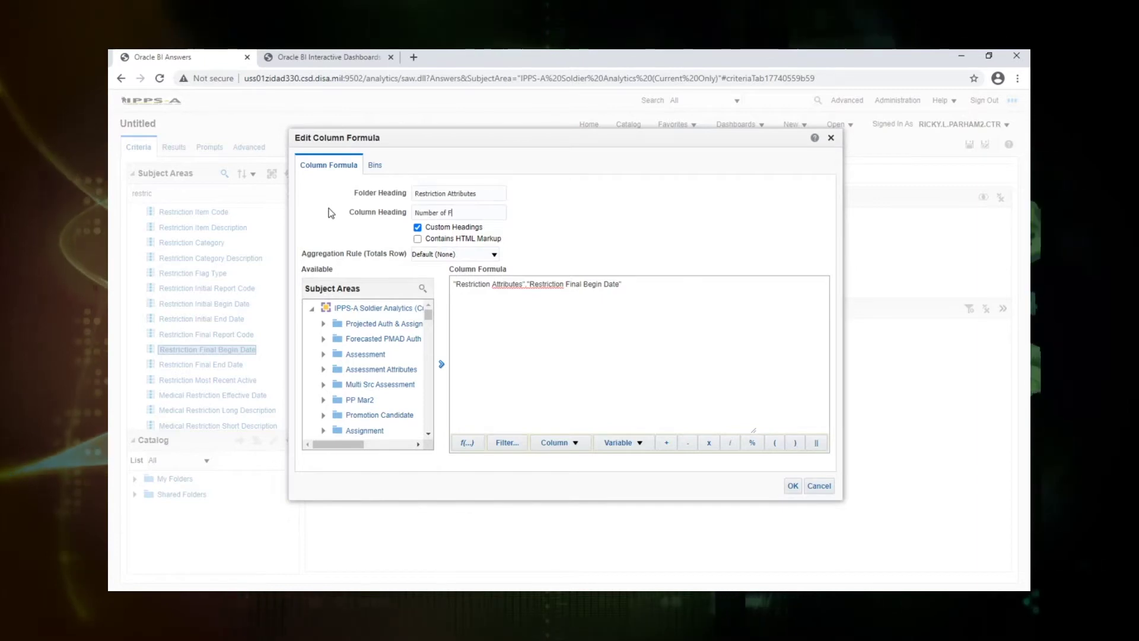
{"action": "type", "text": "lags"}
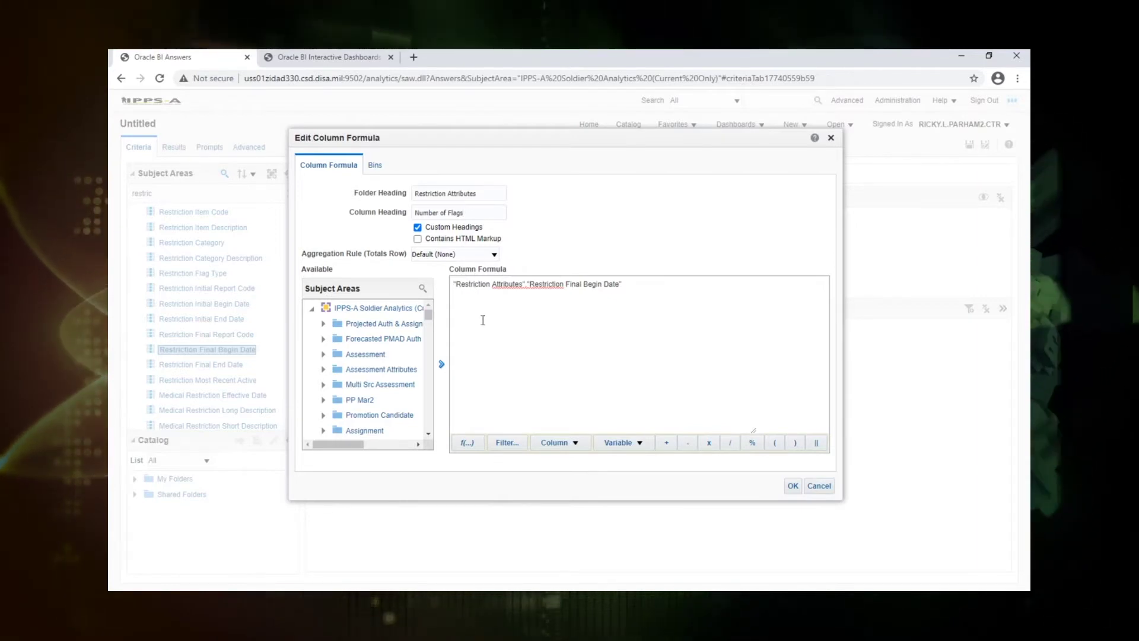
{"action": "type", "text": "count"}
{"action": "key", "text": "BackSpace"}
{"action": "key", "text": "BackSpace"}
{"action": "key", "text": "BackSpace"}
{"action": "key", "text": "BackSpace"}
{"action": "key", "text": "BackSpace"}
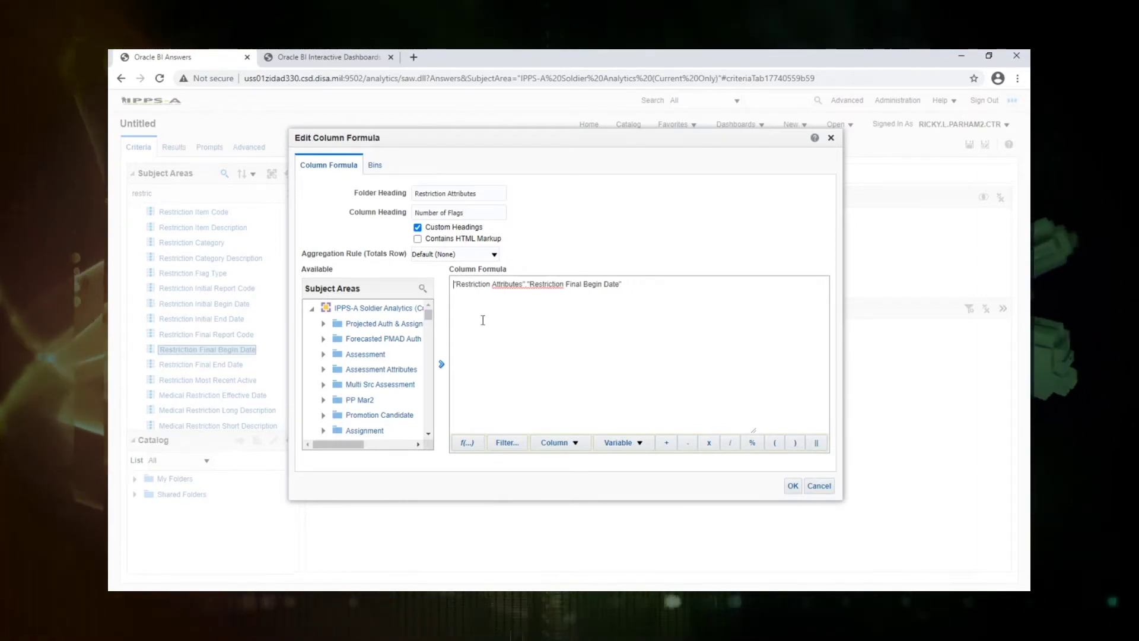
Start the Number of Flags formula with COUNT (CASE WHEN Restriction Final Begin Date < (DATE '2019-09-30') AND
{"action": "type", "text": "COUNT ("}
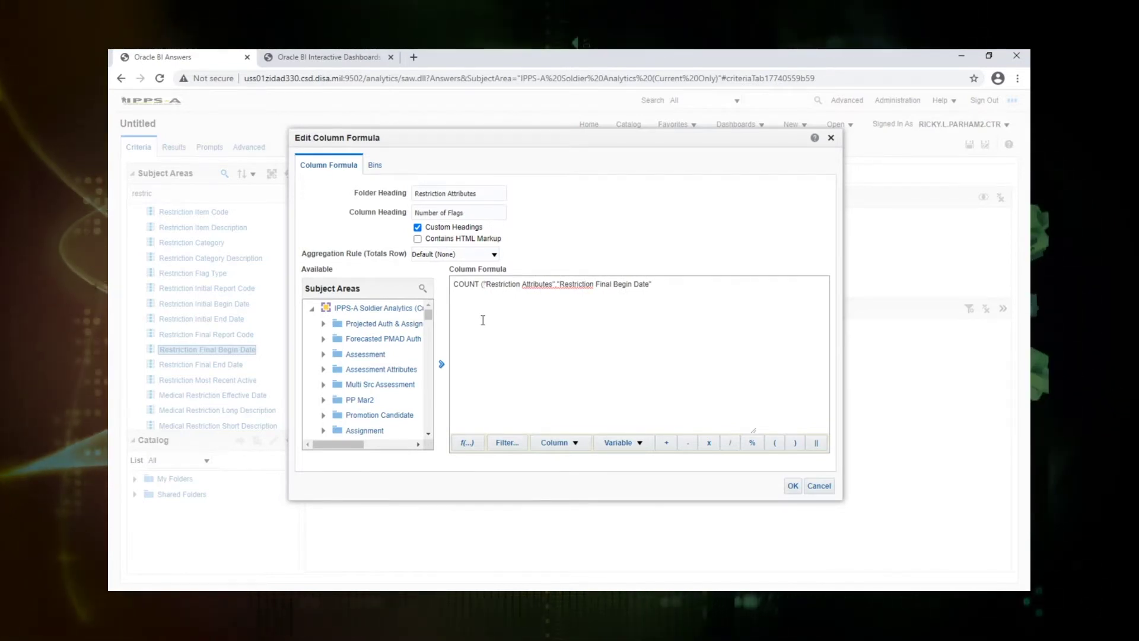
{"action": "type", "text": "CASE WHEN "}
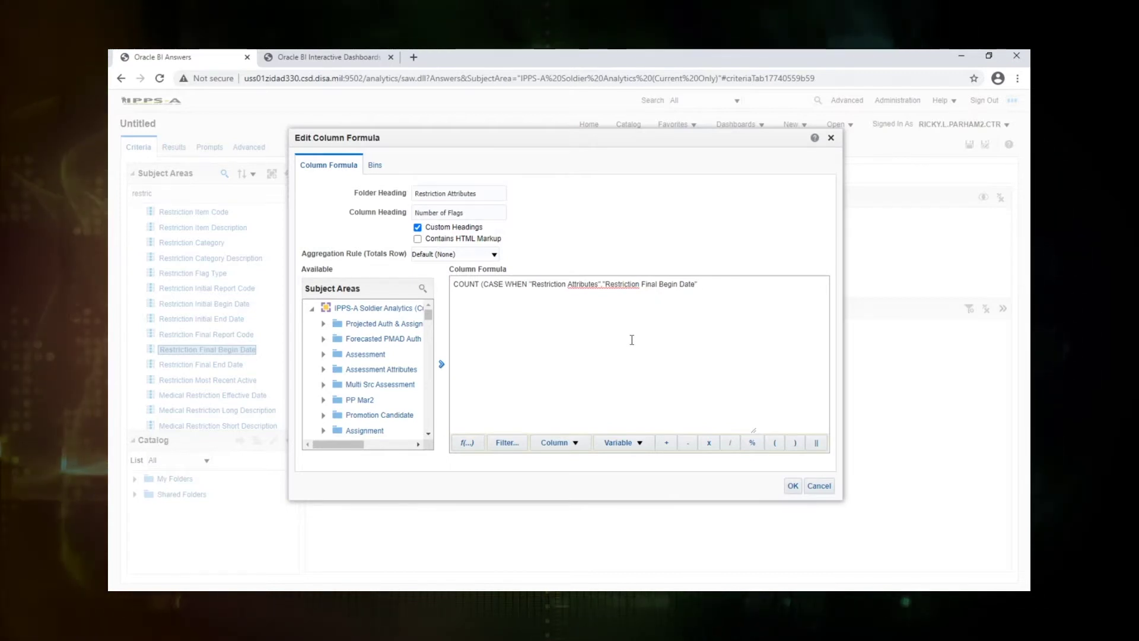
{"action": "type", "text": " < "}
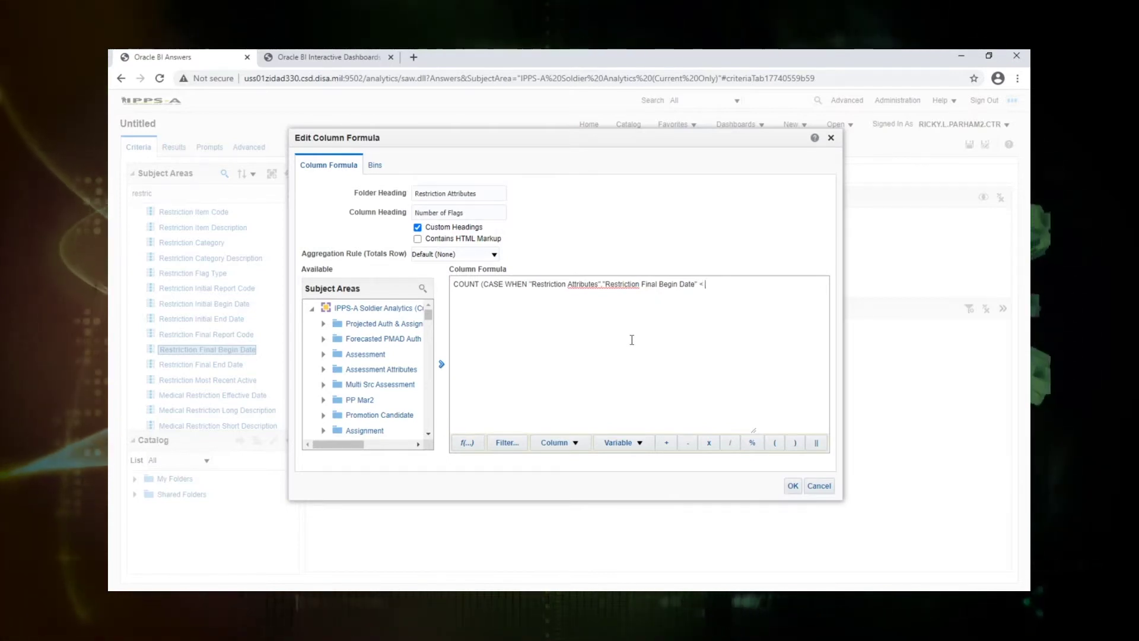
{"action": "type", "text": "(DATE"}
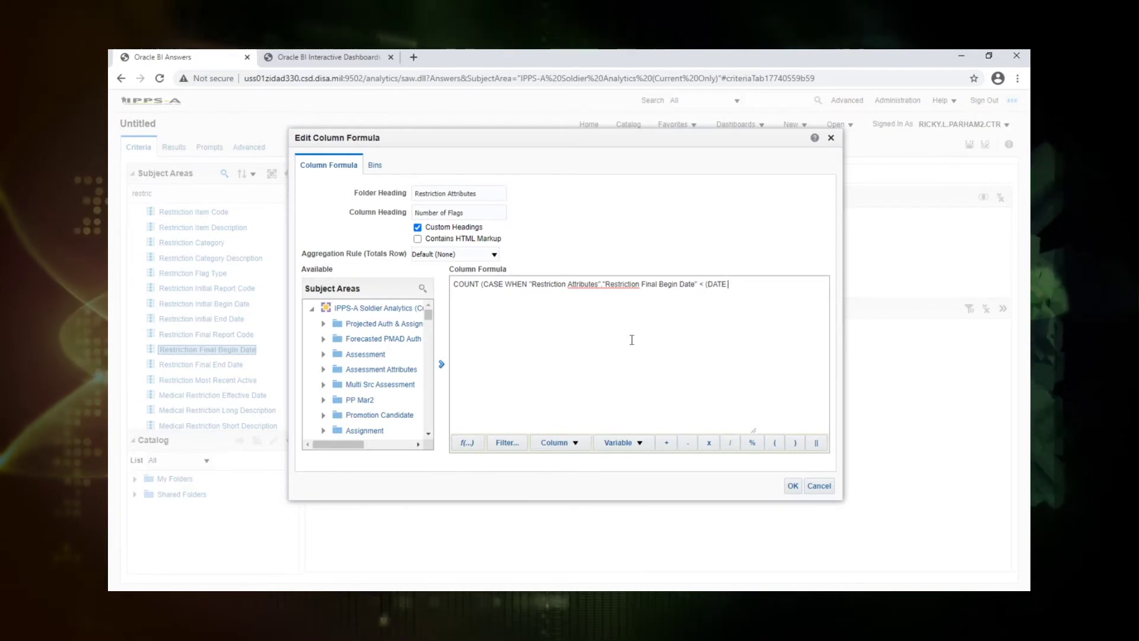
{"action": "type", "text": " '2019-09"}
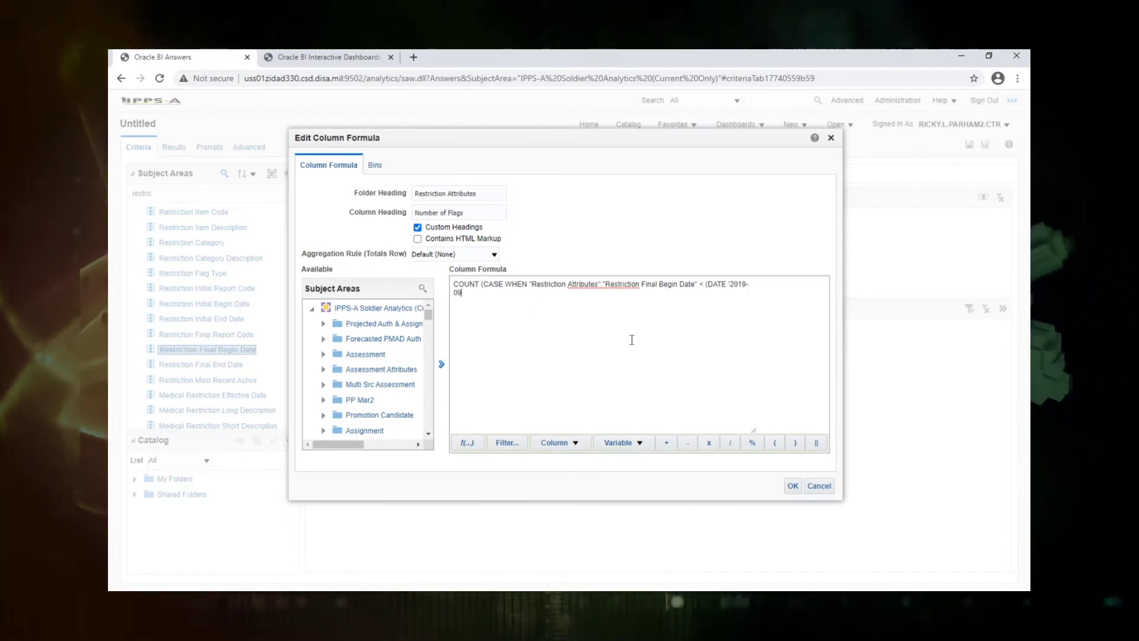
{"action": "type", "text": "-30') AND"}
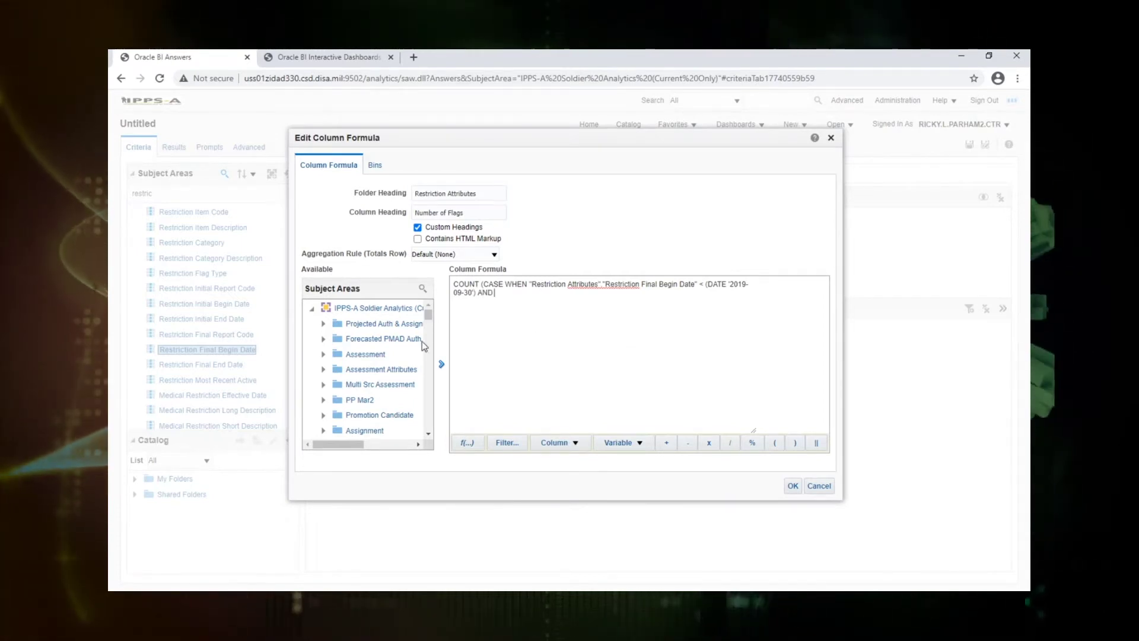
Search the formula editor's subject areas for "RESTRIC" and insert Restriction Final End Date at the end of the formula
{"action": "left_click", "coordinate": [422, 288]}
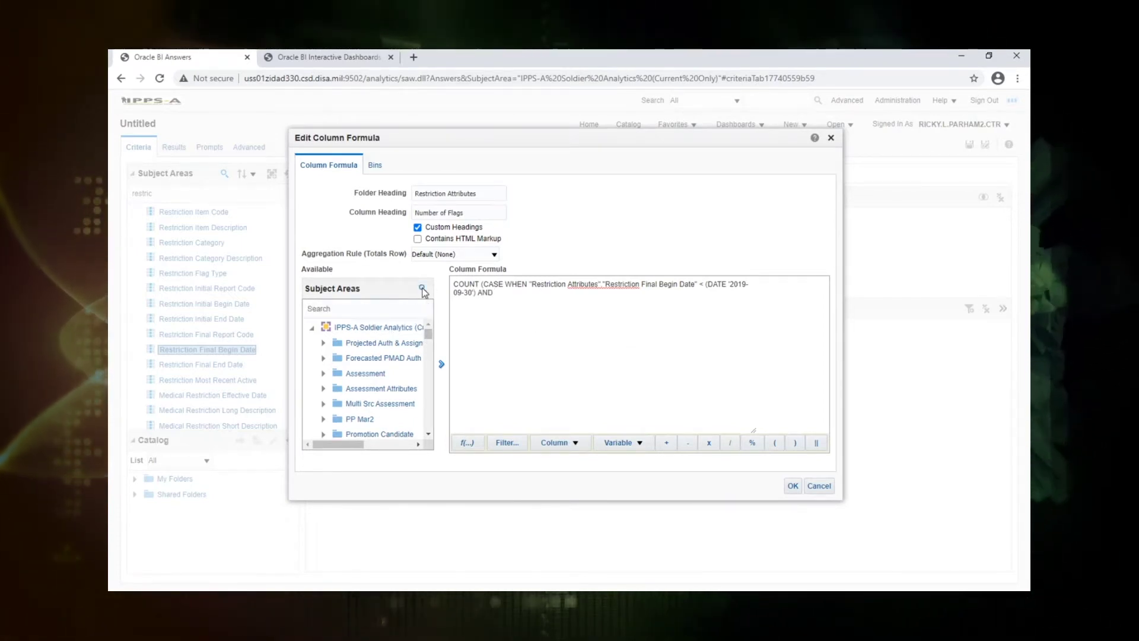
{"action": "type", "text": "RESTRIC"}
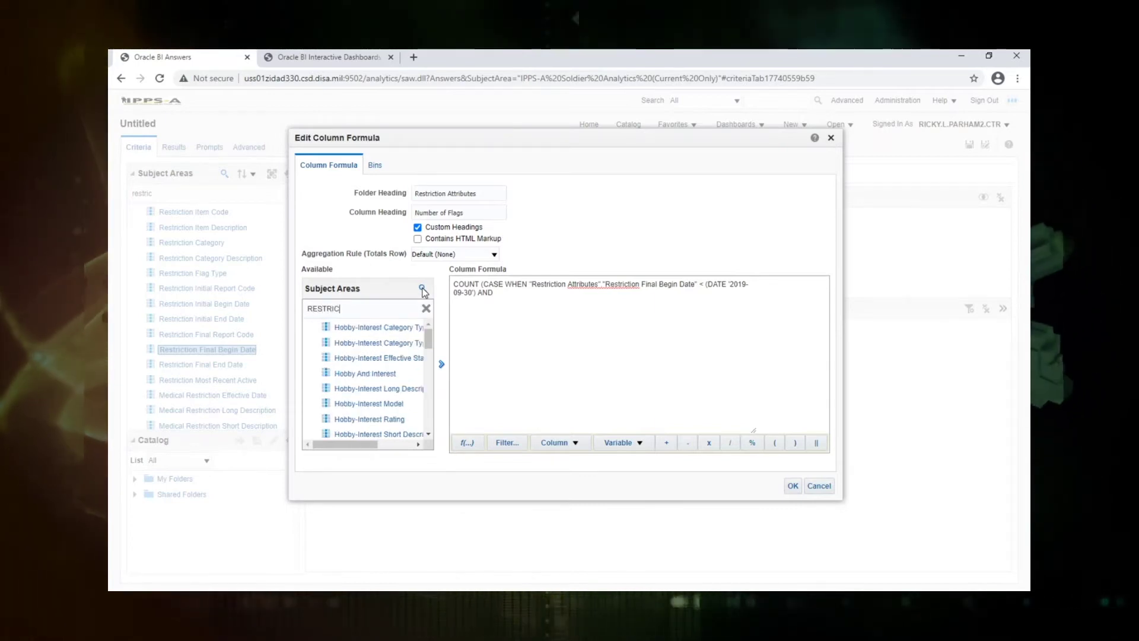
{"action": "left_click", "coordinate": [428, 434]}
{"action": "left_click", "coordinate": [428, 433]}
{"action": "left_click", "coordinate": [429, 433]}
{"action": "left_click", "coordinate": [429, 433]}
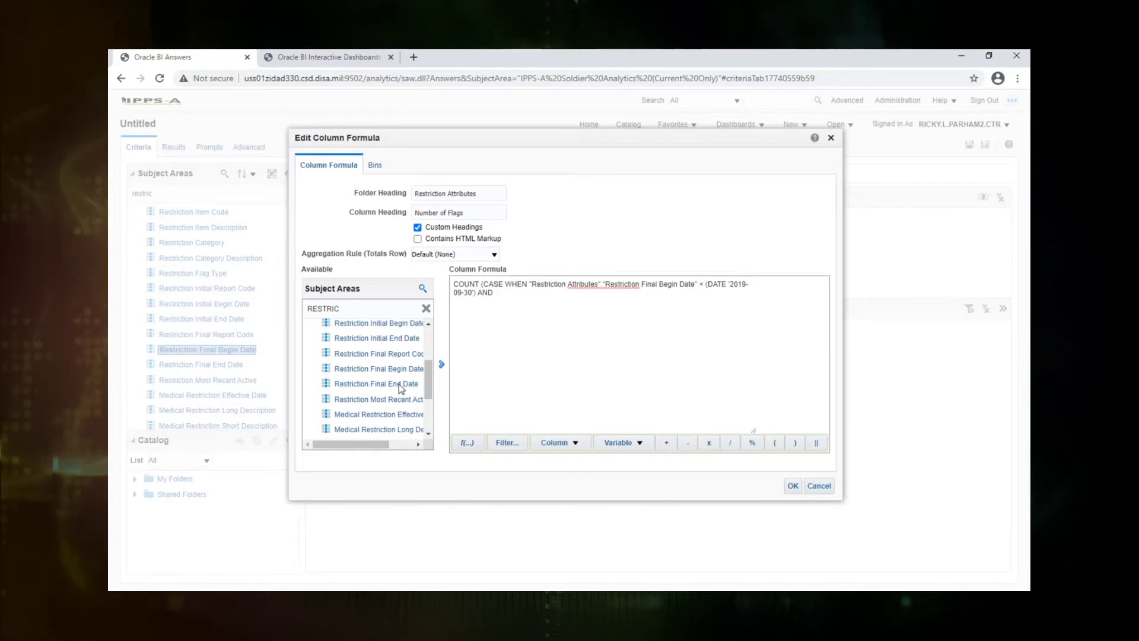
{"action": "left_click", "coordinate": [399, 383]}
{"action": "left_click", "coordinate": [442, 363]}
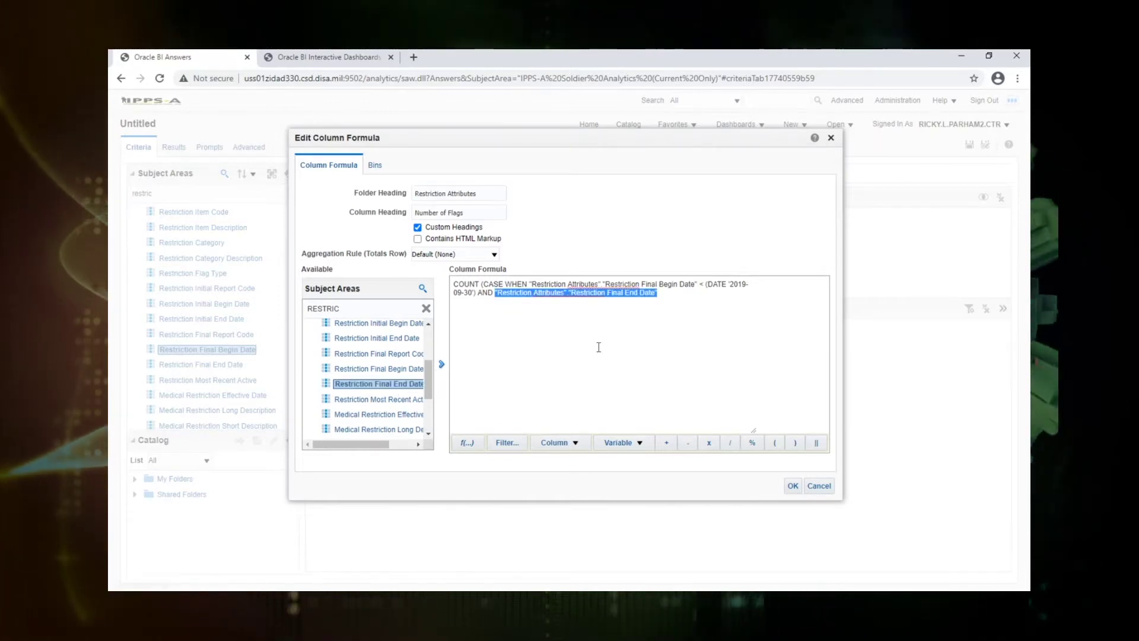
Complete the end-date condition in parentheses: Restriction Final End Date > (DATE '2019-09-01') OR Restriction Final End Date IS NULL, followed by THEN
{"action": "left_click", "coordinate": [494, 287]}
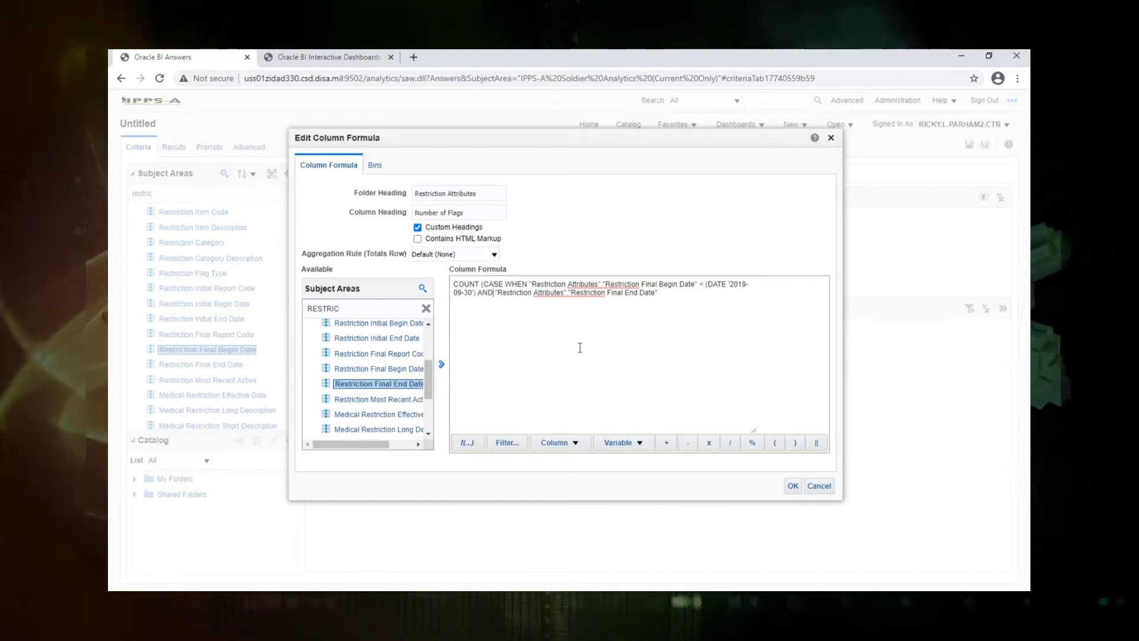
{"action": "type", "text": "("}
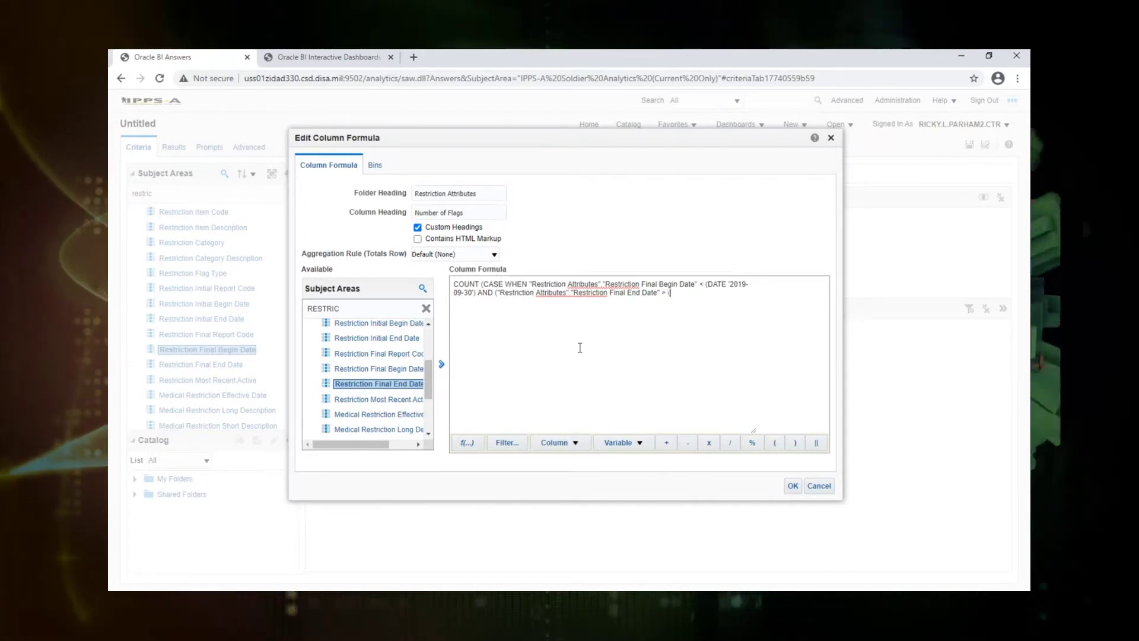
{"action": "type", "text": "DATE "}
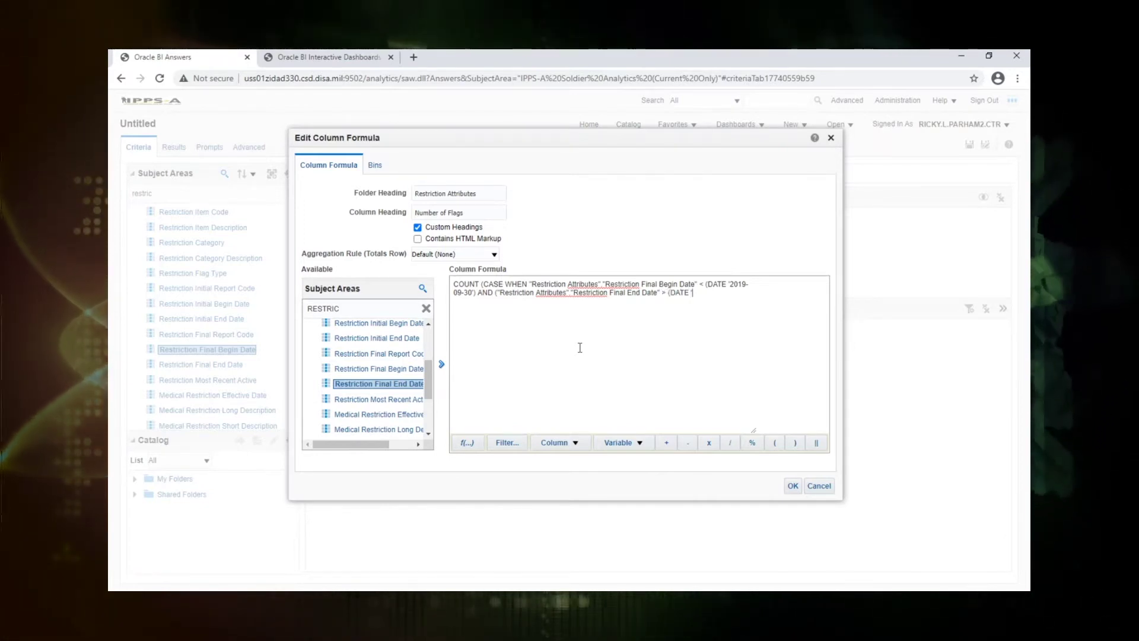
{"action": "type", "text": "'2019-09-"}
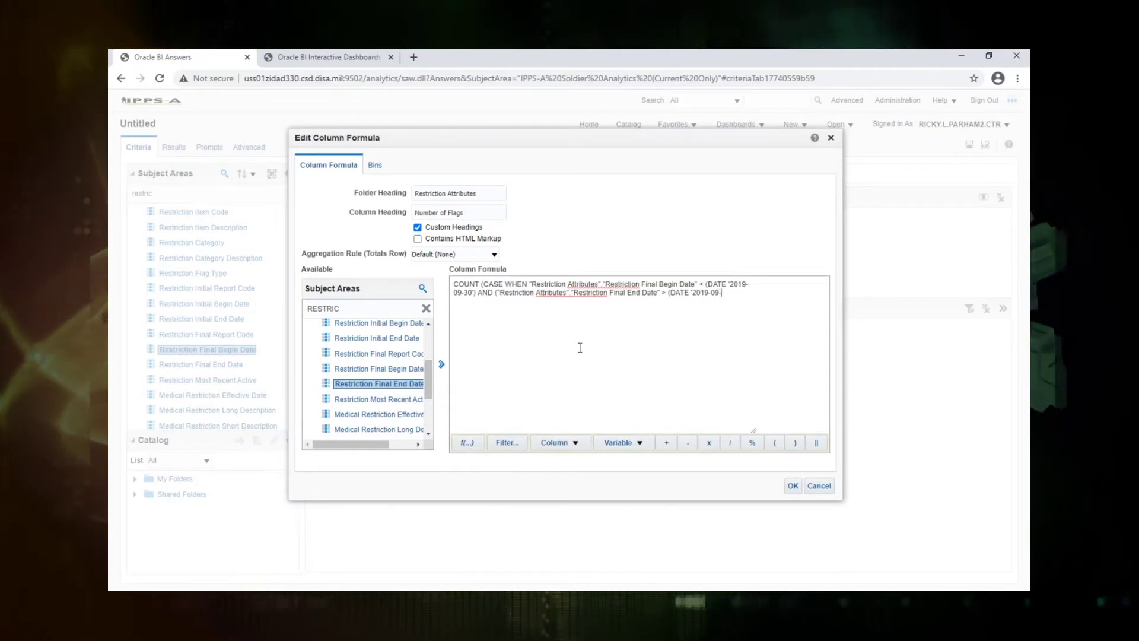
{"action": "type", "text": "01') OR"}
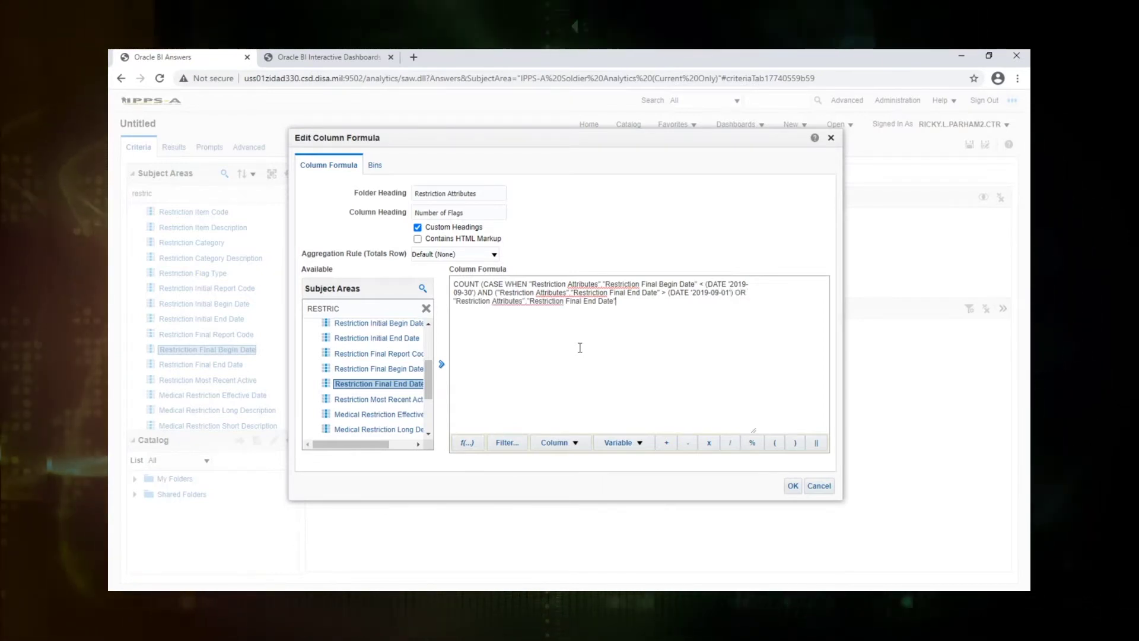
{"action": "type", "text": "U"}
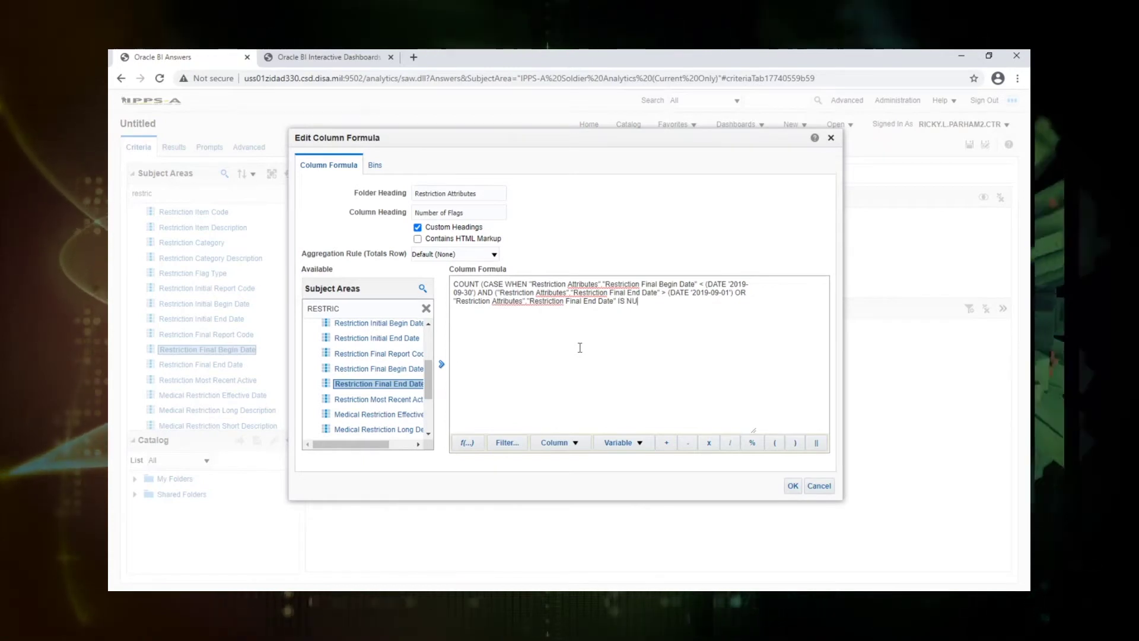
{"action": "type", "text": "LL) THEN"}
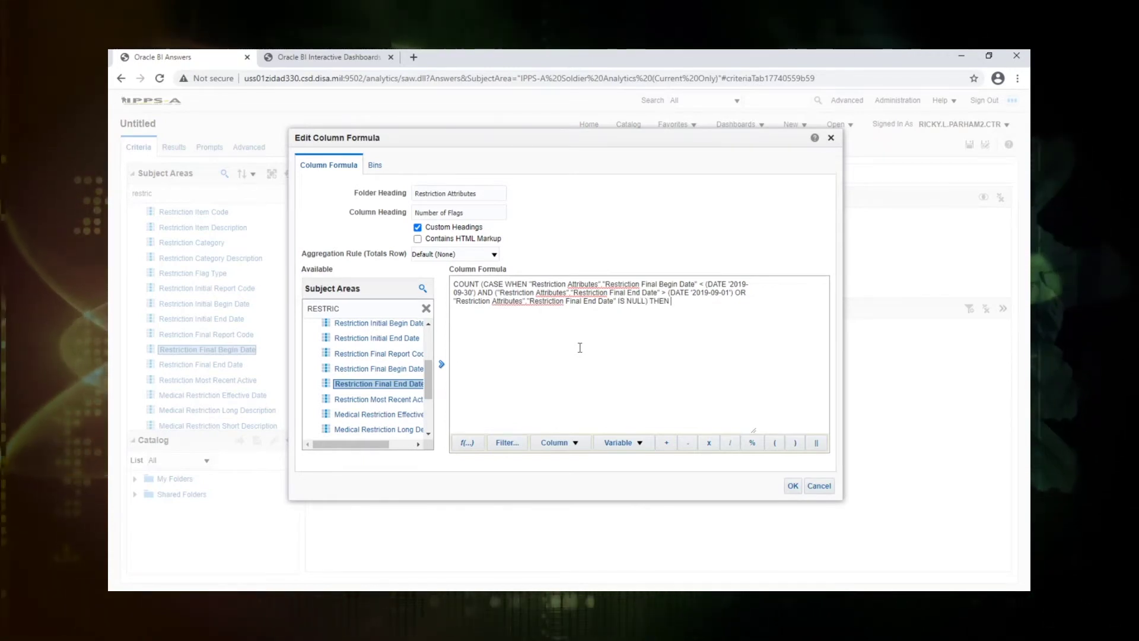
Insert Restriction Item Code after THEN, finish the formula with ELSE NULL END), and apply it to the column
{"action": "left_click_drag", "start_coordinate": [428, 376], "coordinate": [402, 349]}
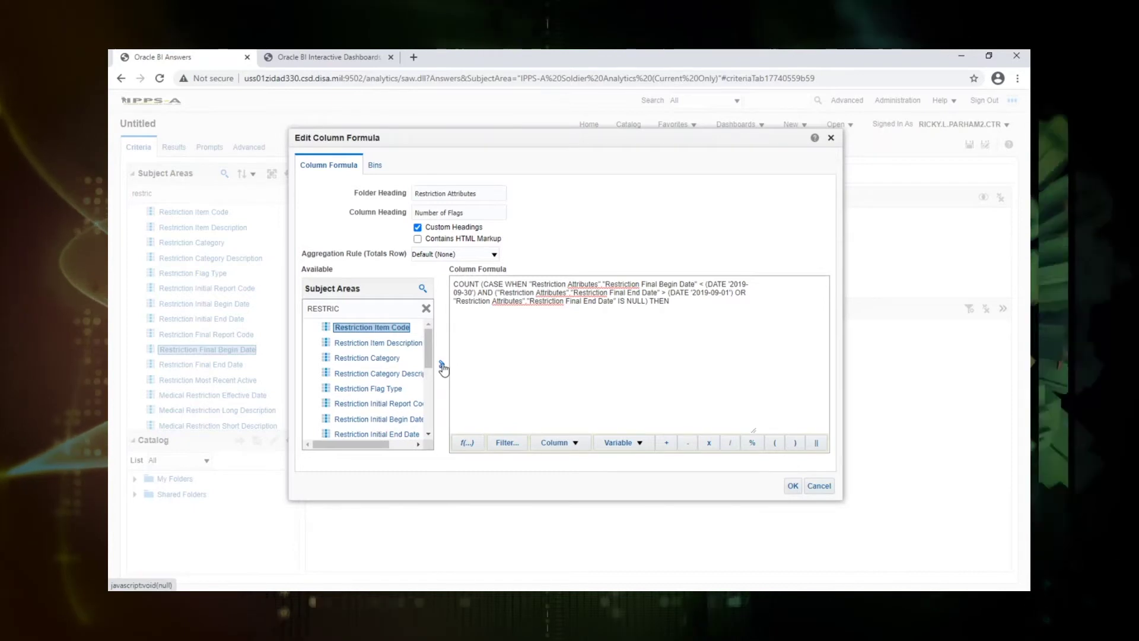
{"action": "left_click", "coordinate": [442, 363]}
{"action": "left_click", "coordinate": [722, 334]}
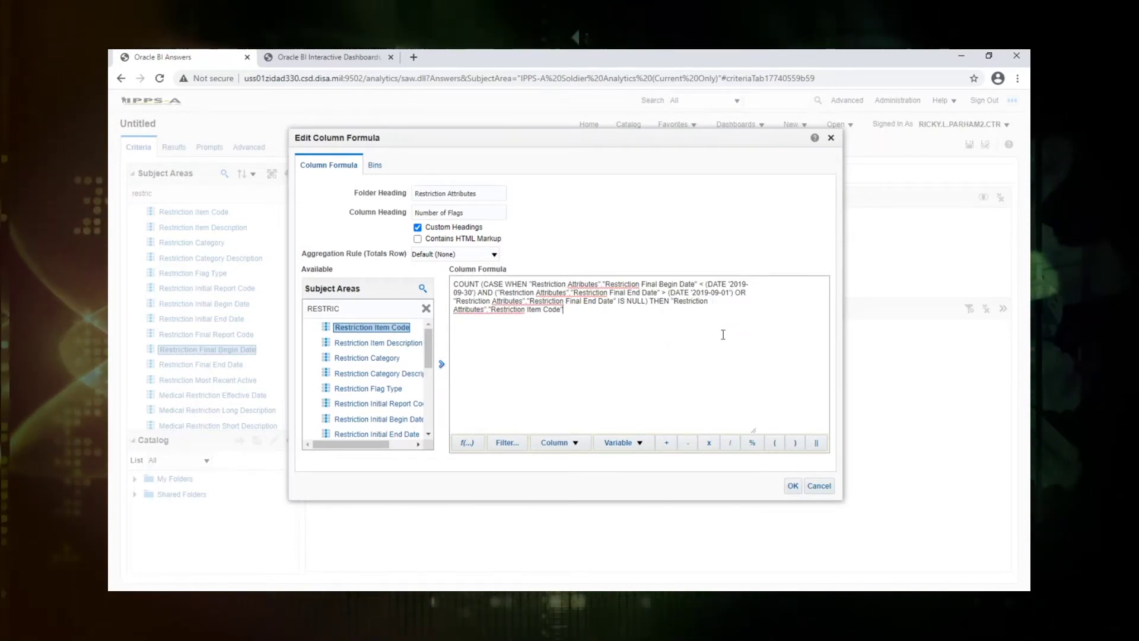
{"action": "type", "text": "ELSE NULL END)"}
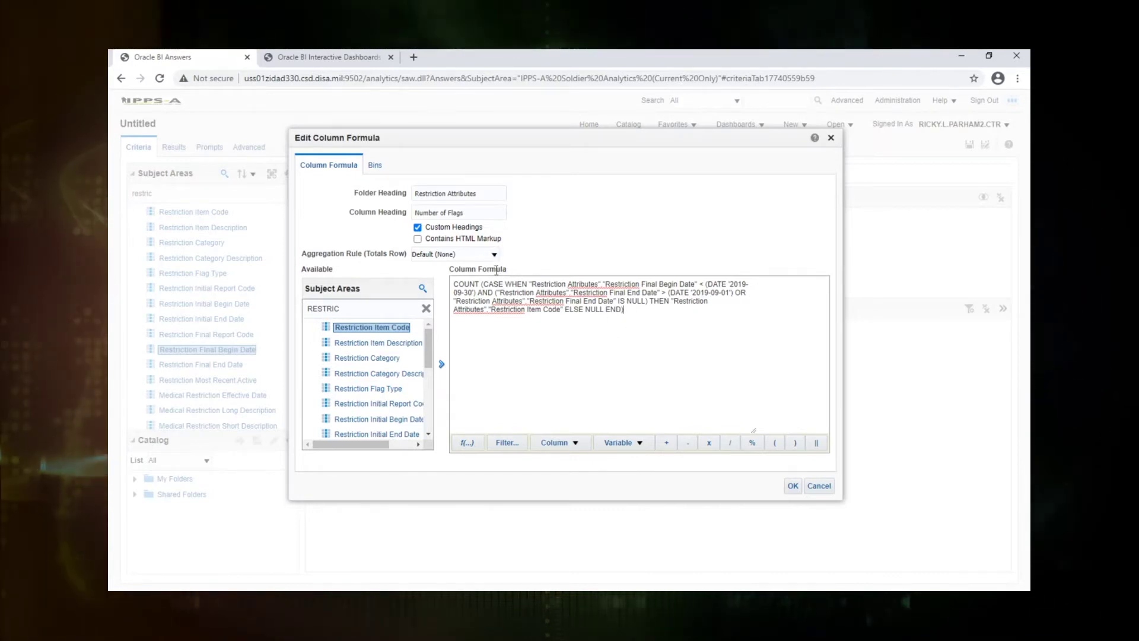
{"action": "left_click", "coordinate": [793, 486]}
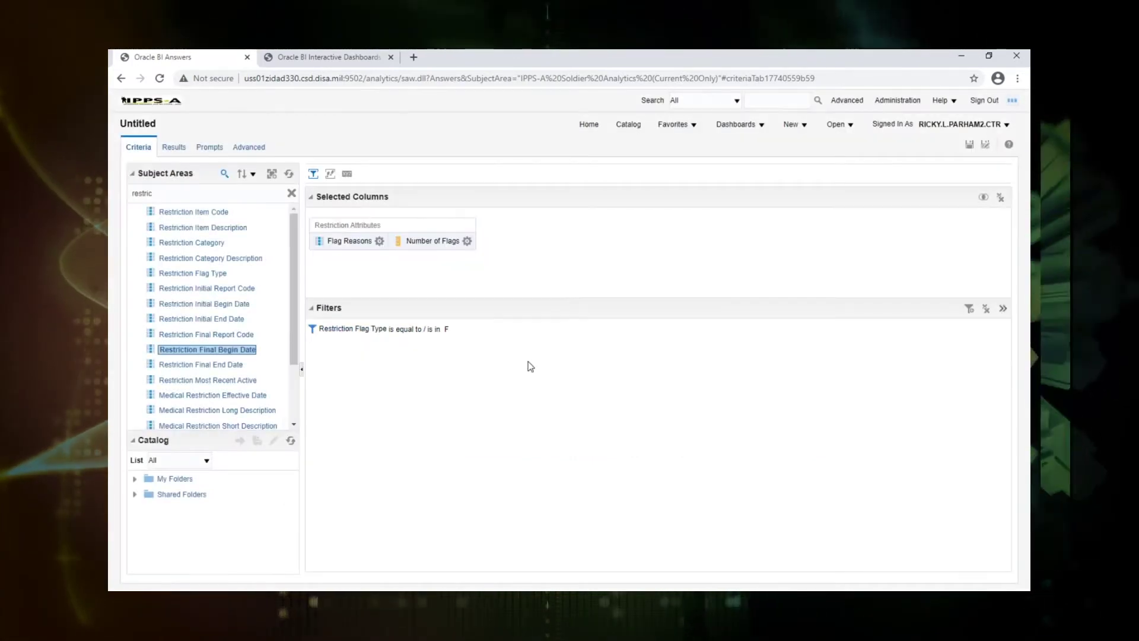
Review the results table of flag reasons with their flag counts, and return to the analysis criteria
{"action": "left_click", "coordinate": [467, 241]}
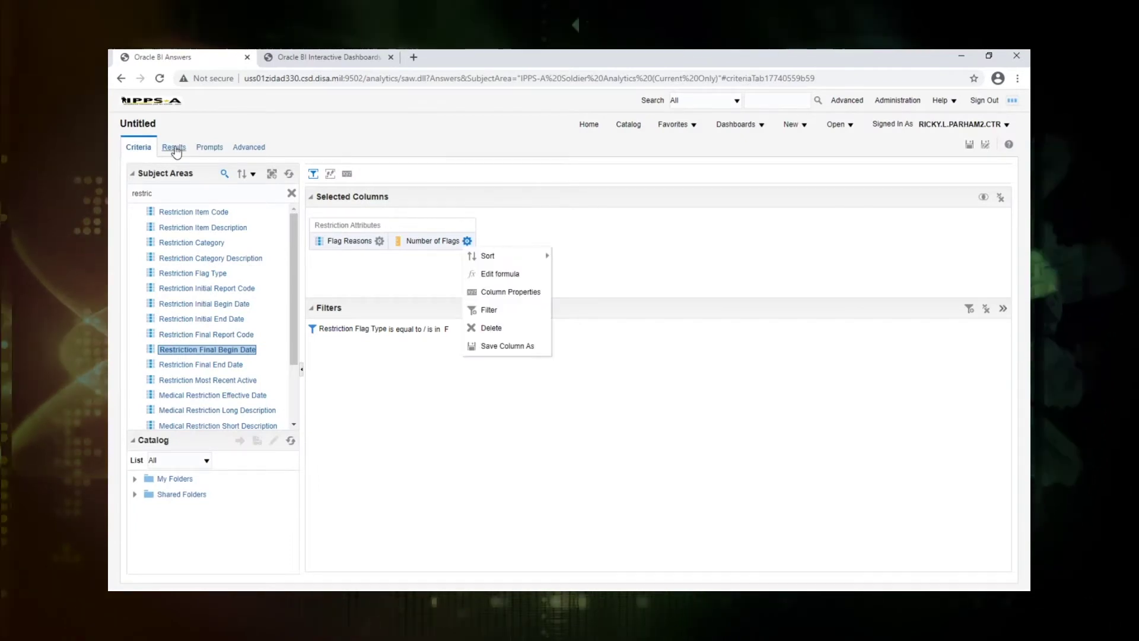
{"action": "left_click", "coordinate": [174, 147]}
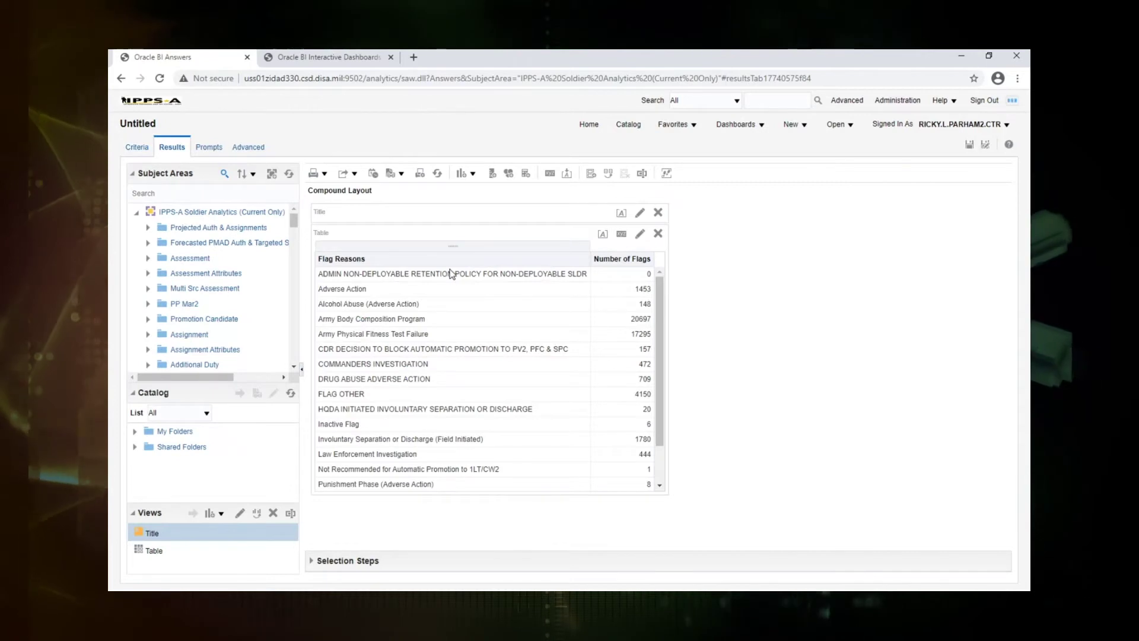
{"action": "scroll", "coordinate": [661, 367], "scroll_direction": "down", "scroll_amount": 1}
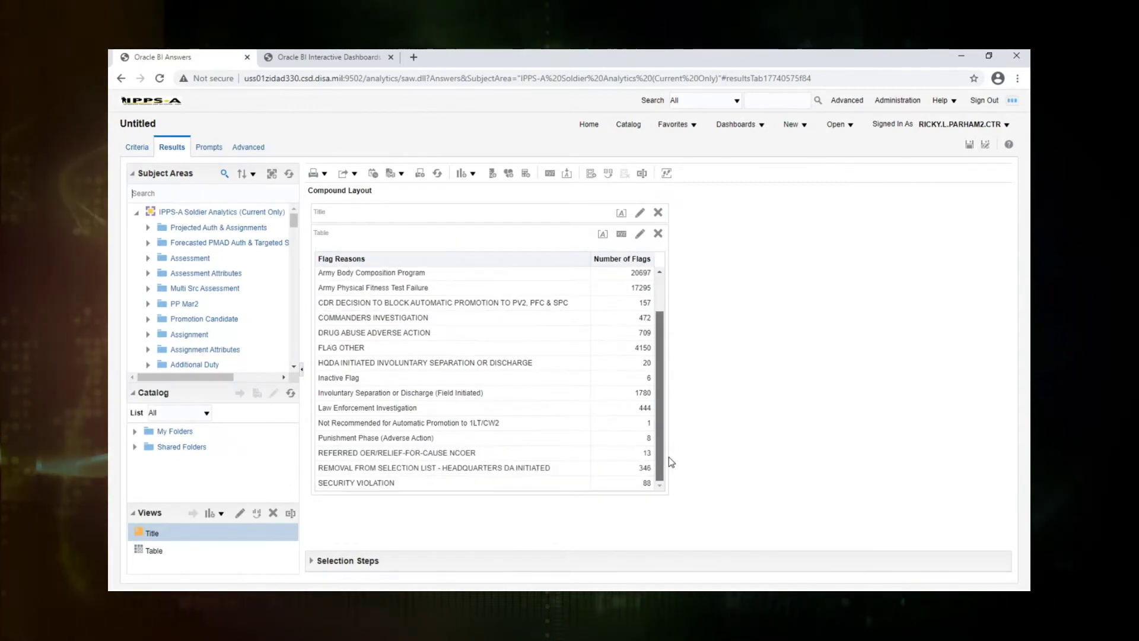
{"action": "scroll", "coordinate": [669, 320], "scroll_direction": "up", "scroll_amount": 1}
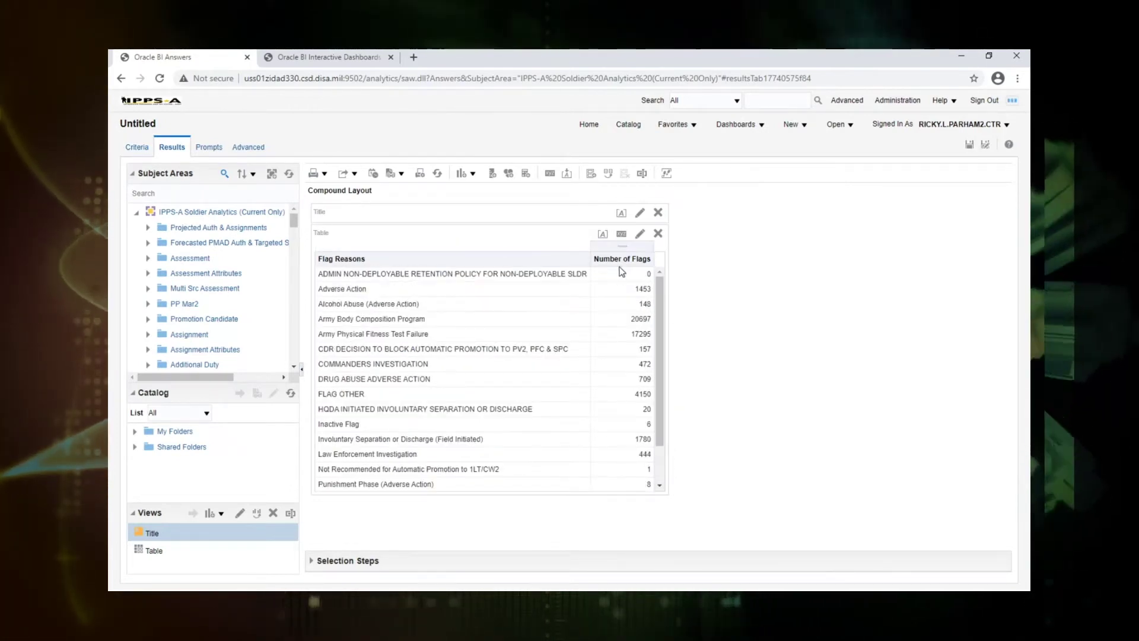
{"action": "left_click", "coordinate": [137, 147]}
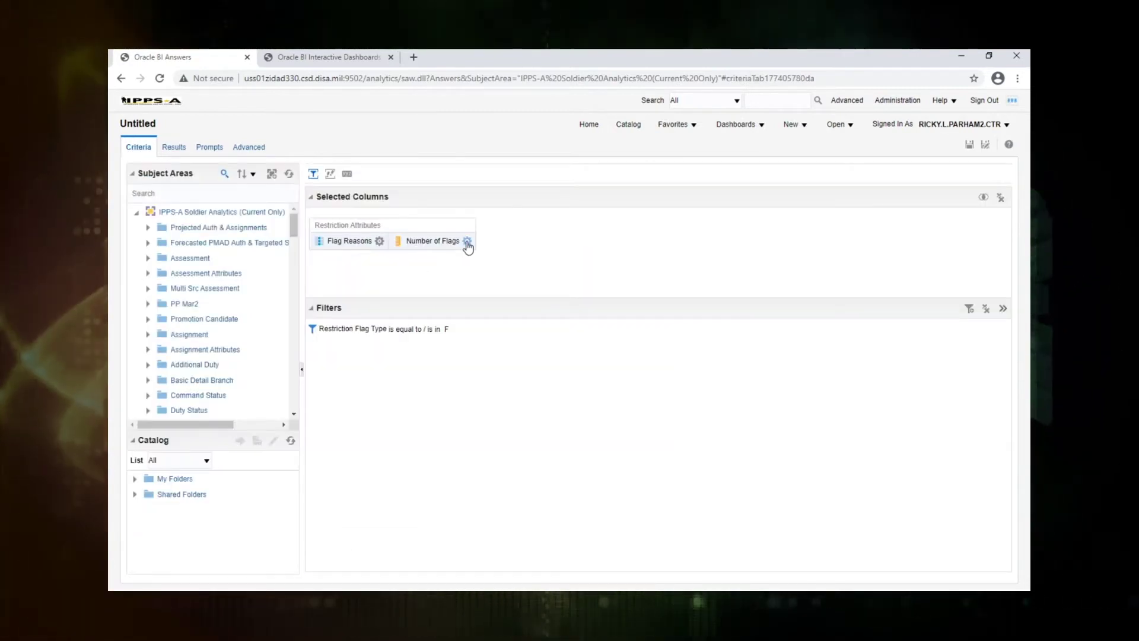
Filter the analysis on the Number of Flags column being greater than 0
{"action": "left_click", "coordinate": [467, 242]}
{"action": "left_click", "coordinate": [478, 308]}
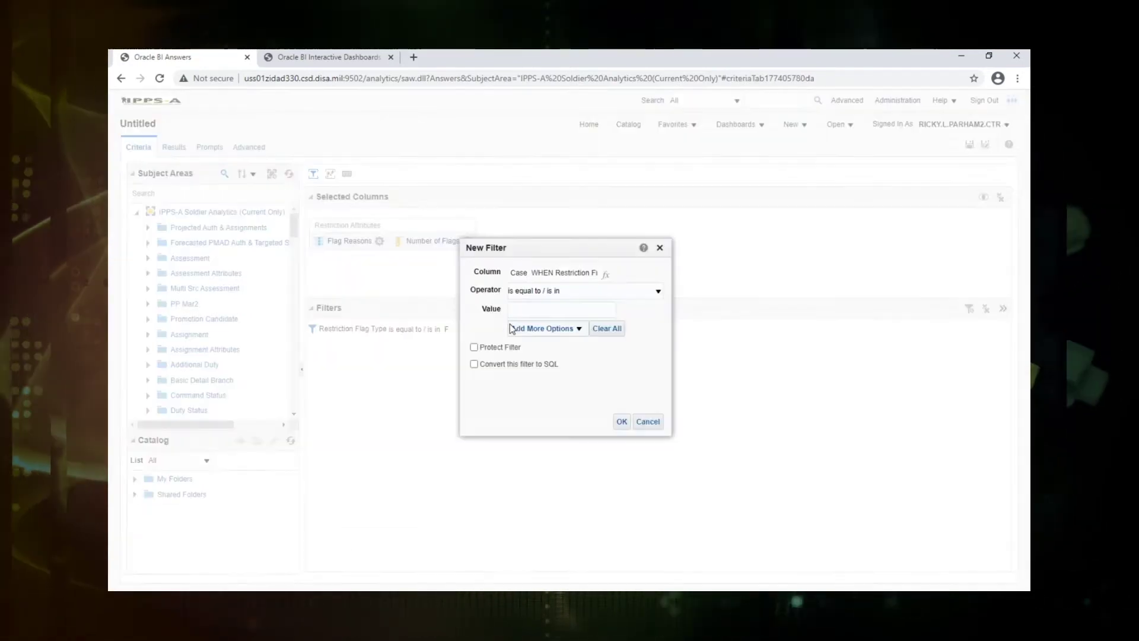
{"action": "left_click", "coordinate": [556, 292]}
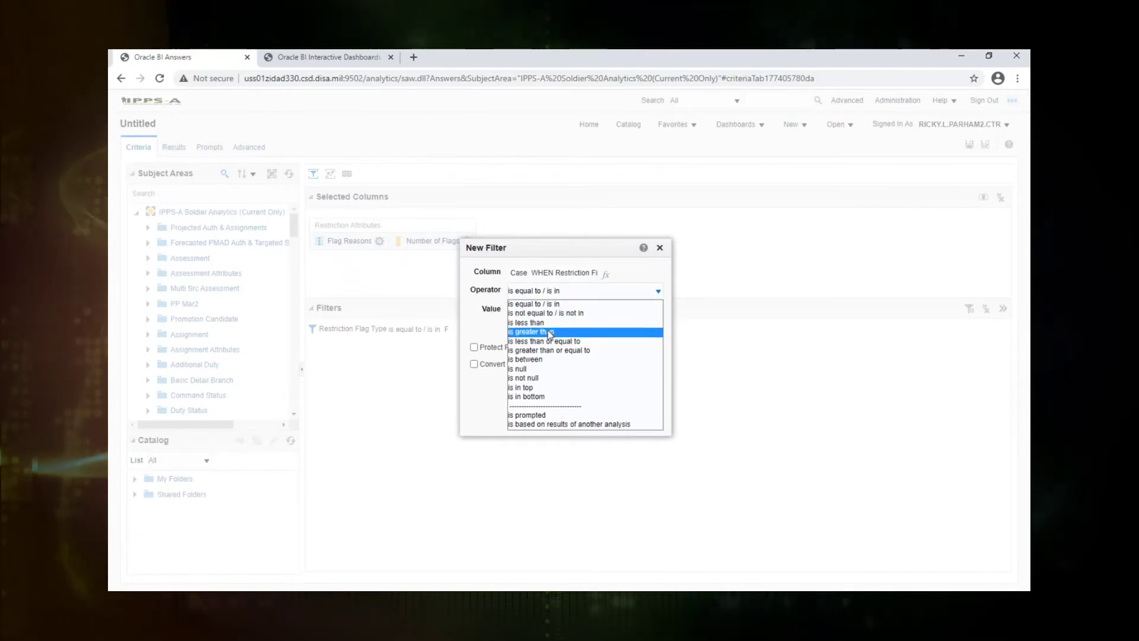
{"action": "left_click", "coordinate": [548, 331]}
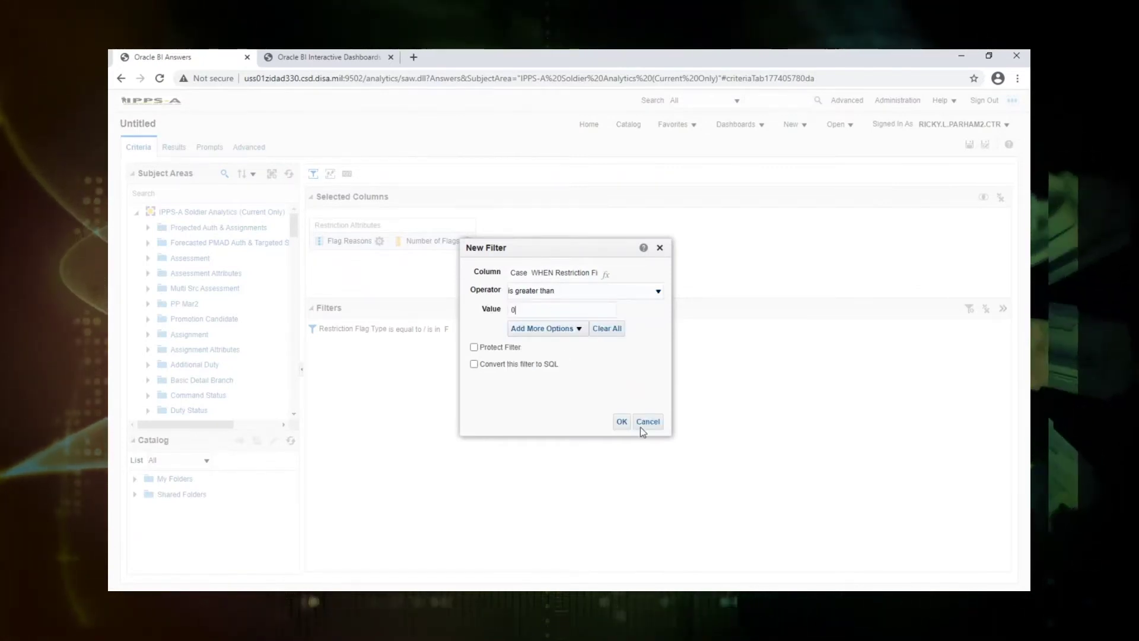
{"action": "left_click", "coordinate": [622, 423]}
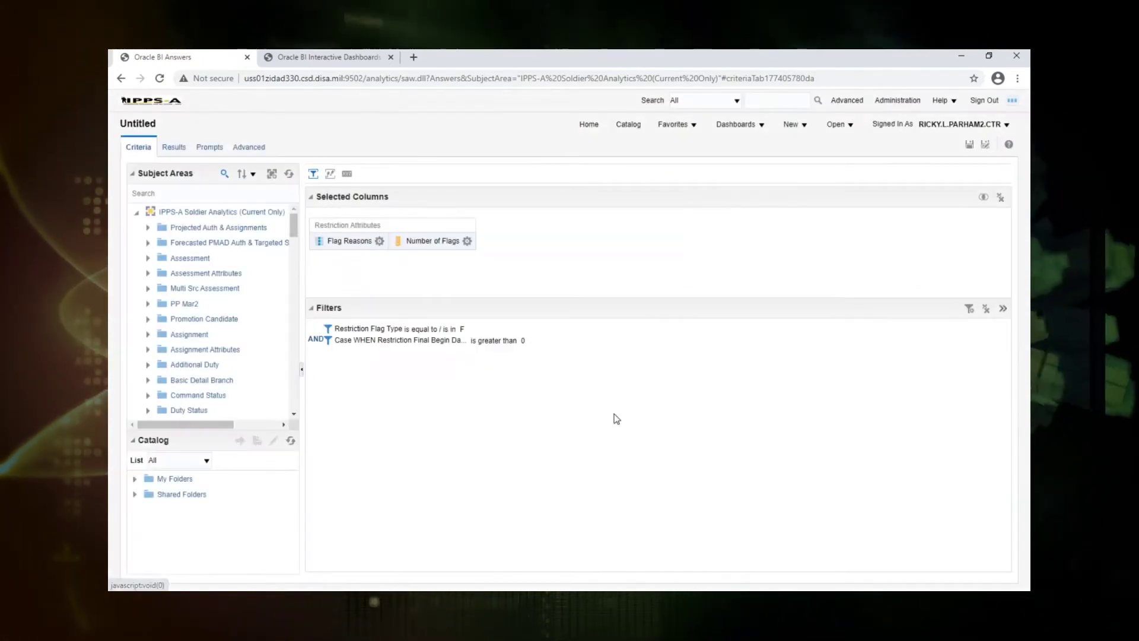
Review the filtered results and set the table's data viewing to Content paging
{"action": "left_click", "coordinate": [174, 147]}
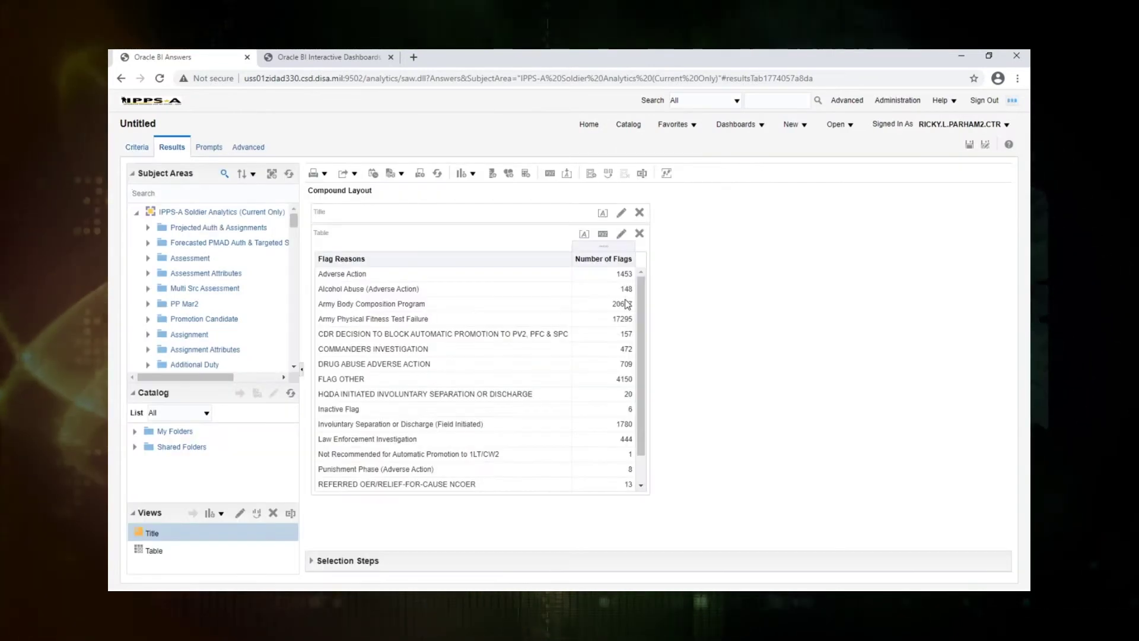
{"action": "scroll", "coordinate": [639, 356], "scroll_direction": "down", "scroll_amount": 2}
{"action": "scroll", "coordinate": [639, 396], "scroll_direction": "up", "scroll_amount": 2}
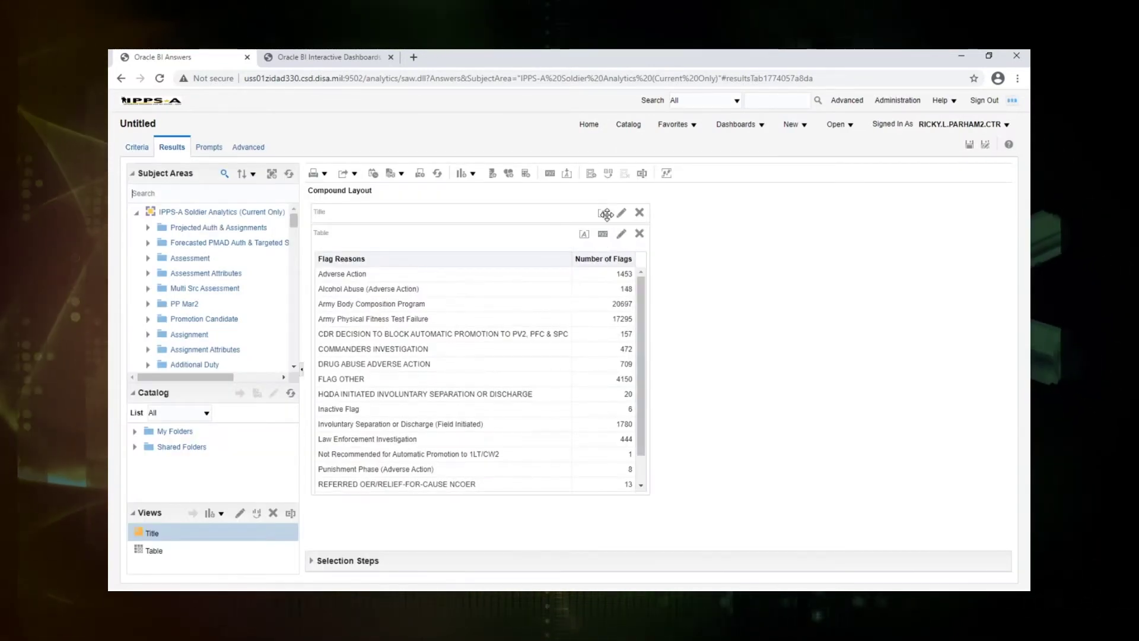
{"action": "left_click", "coordinate": [602, 234]}
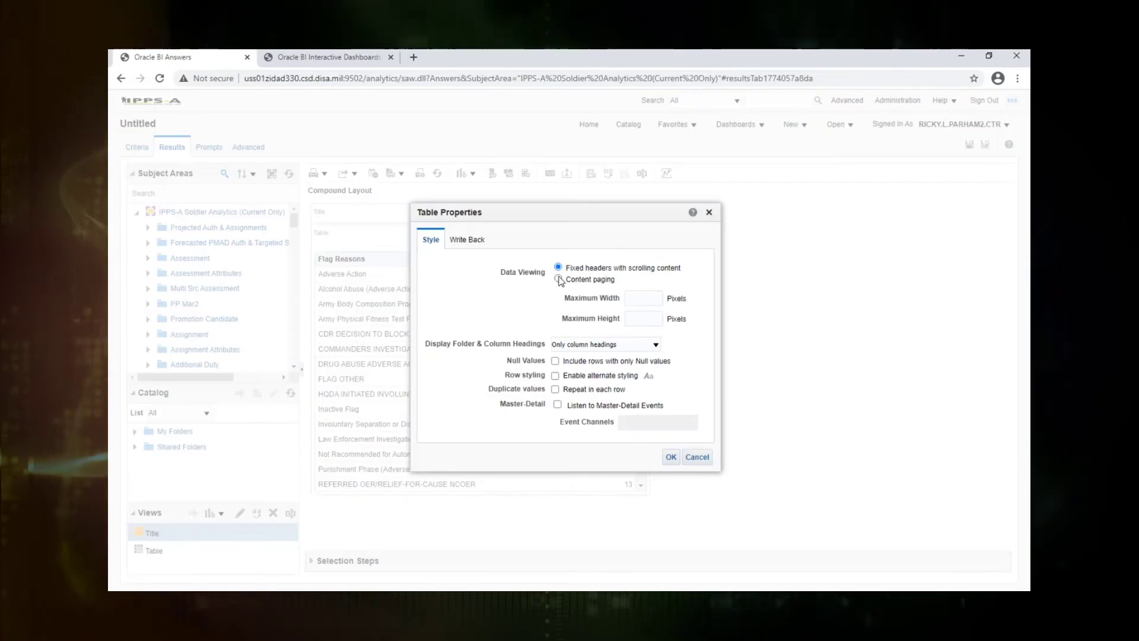
{"action": "left_click", "coordinate": [558, 279]}
{"action": "left_click", "coordinate": [671, 456]}
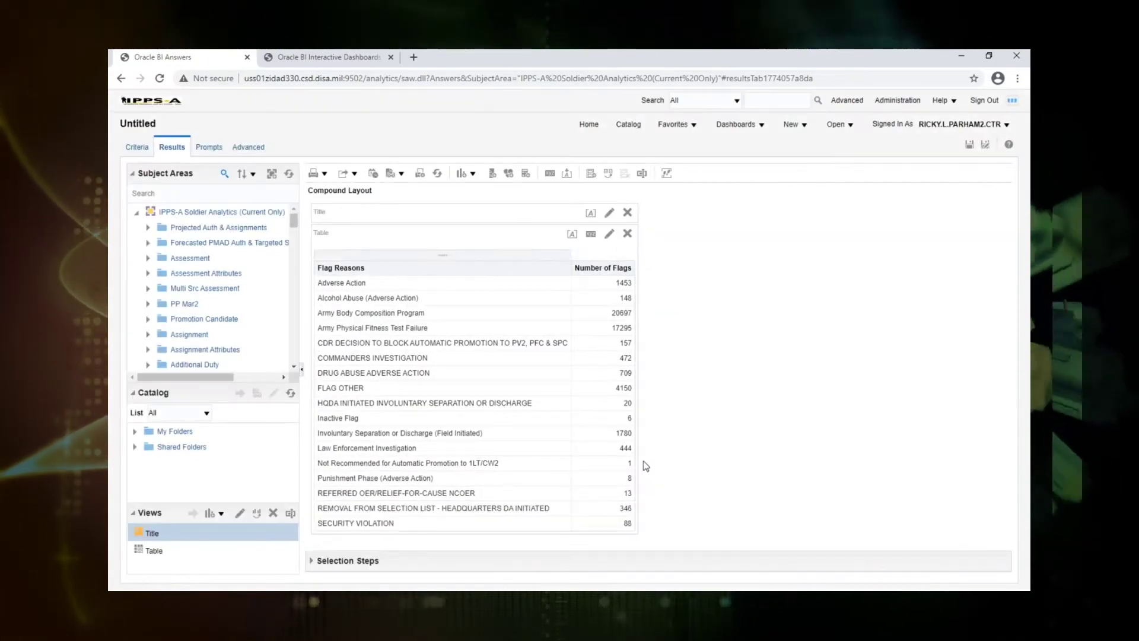
Add a pie graph view of the flag counts to the compound layout and place it above the table
{"action": "left_click", "coordinate": [473, 173]}
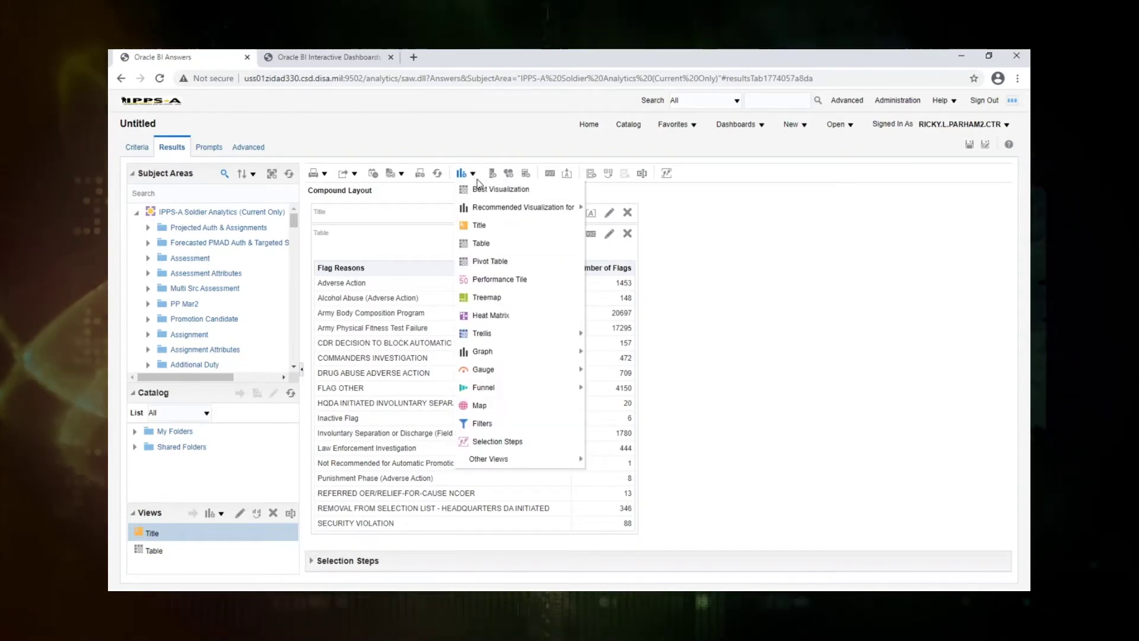
{"action": "mouse_move", "coordinate": [484, 351]}
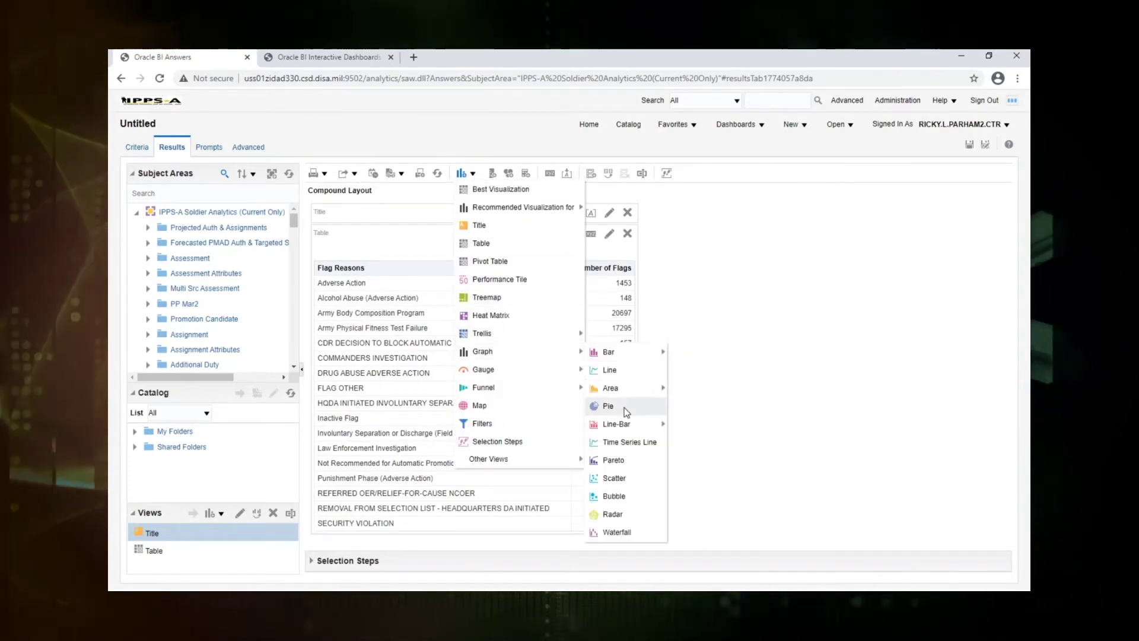
{"action": "left_click", "coordinate": [624, 409]}
{"action": "scroll", "coordinate": [827, 398], "scroll_direction": "down", "scroll_amount": 4}
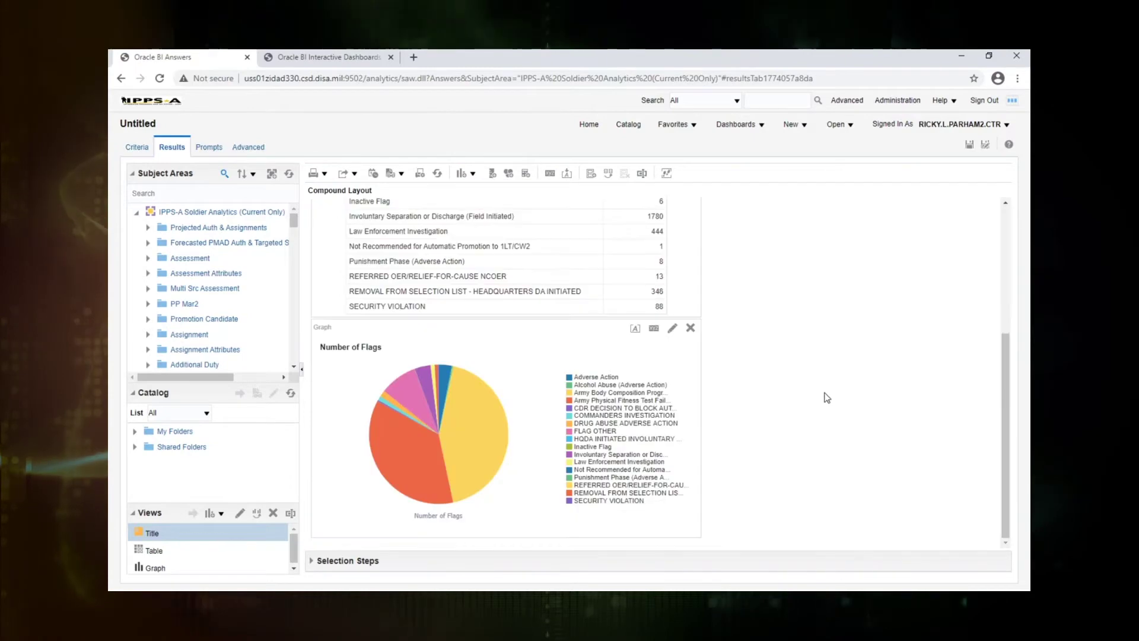
{"action": "left_click_drag", "start_coordinate": [479, 331], "coordinate": [545, 230]}
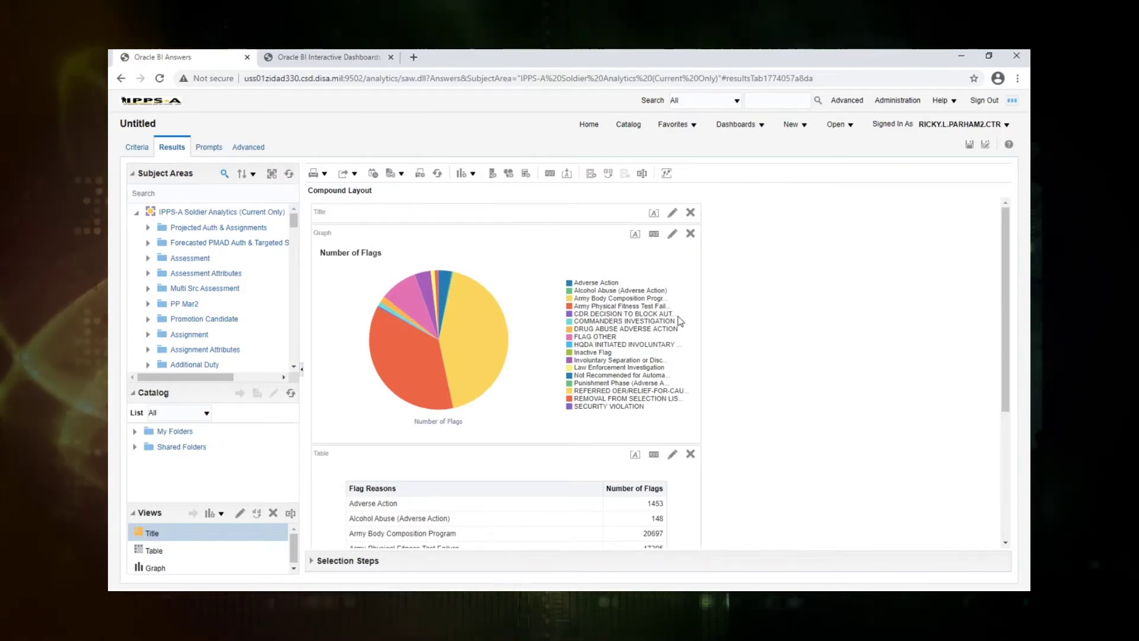
{"action": "scroll", "coordinate": [739, 350], "scroll_direction": "down", "scroll_amount": 4}
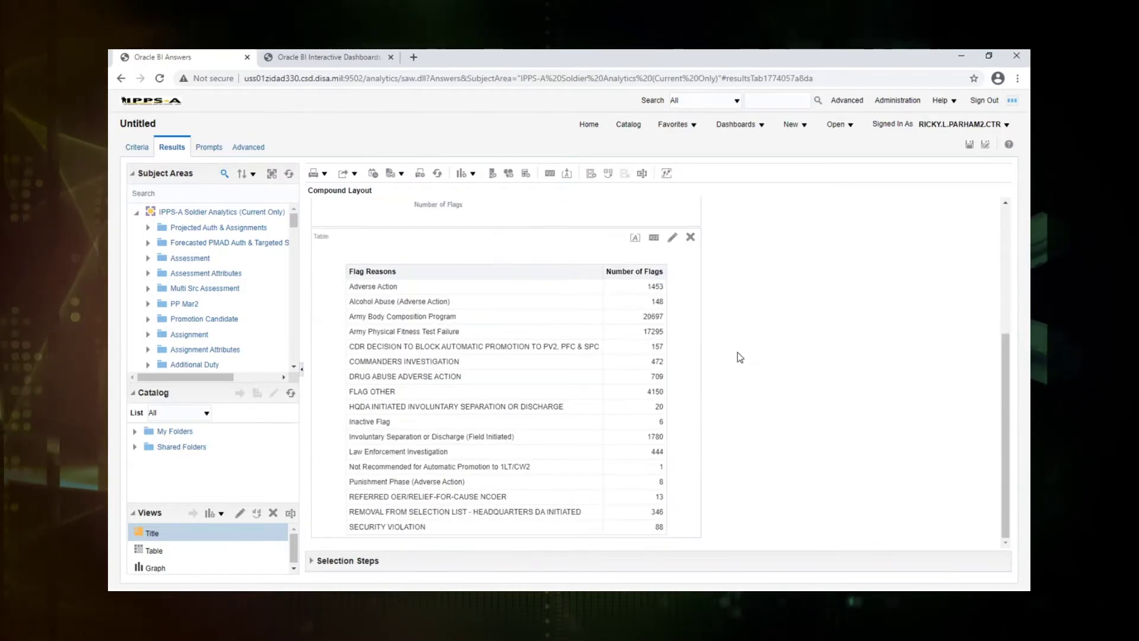
{"action": "scroll", "coordinate": [730, 332], "scroll_direction": "up", "scroll_amount": 4}
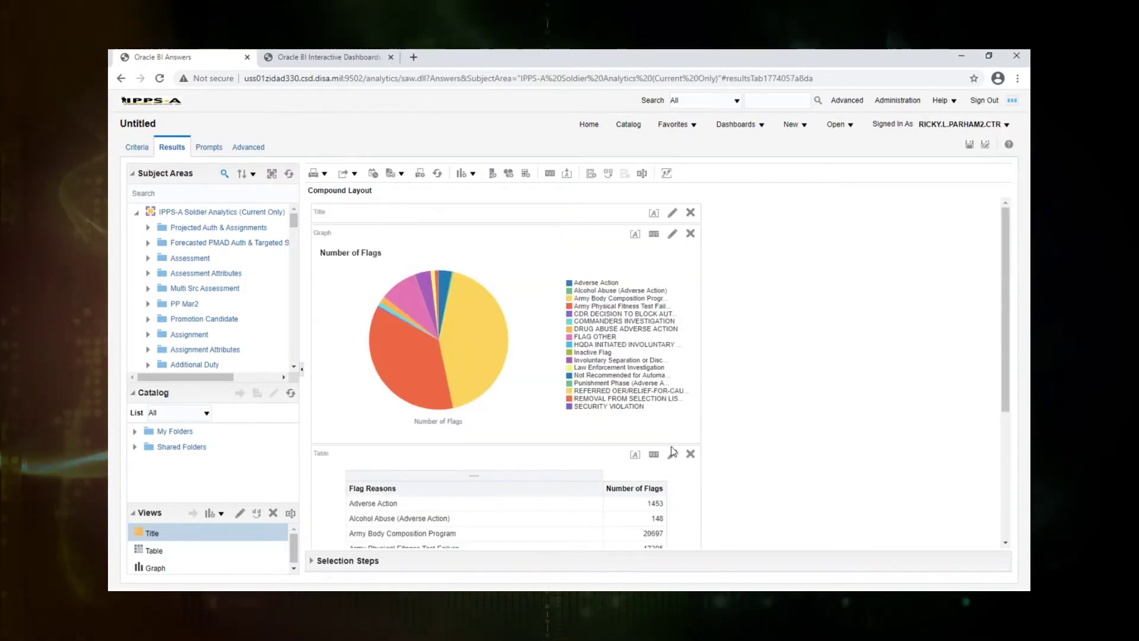
Edit the title view to turn off the saved name display and set the title to Flag Distribution
{"action": "left_click", "coordinate": [672, 212]}
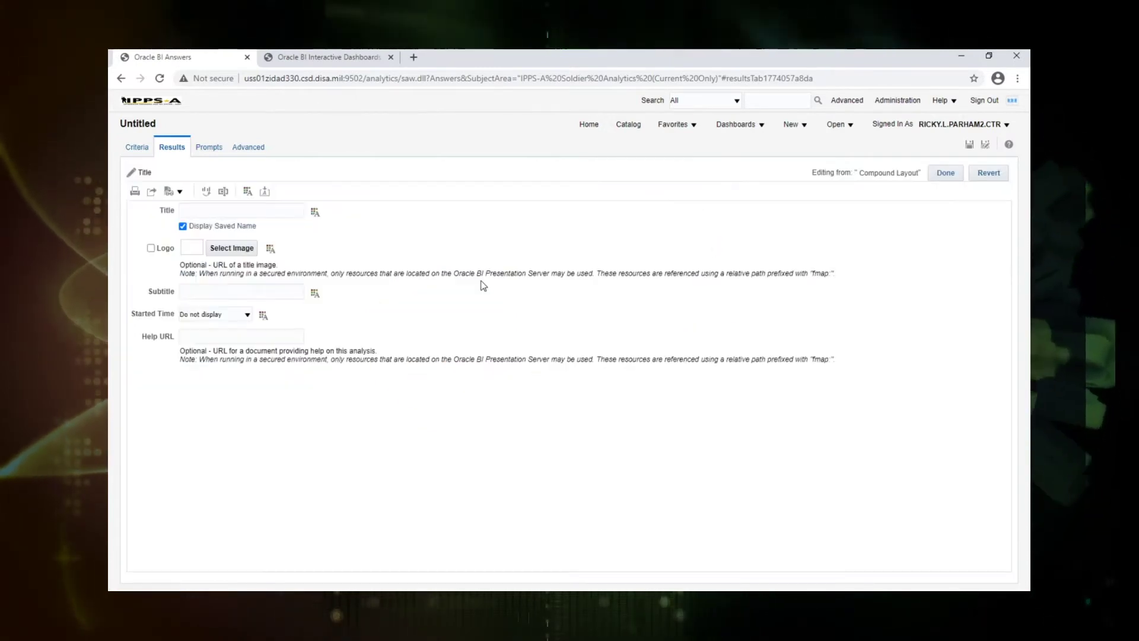
{"action": "left_click", "coordinate": [183, 226]}
{"action": "type", "text": "Type F"}
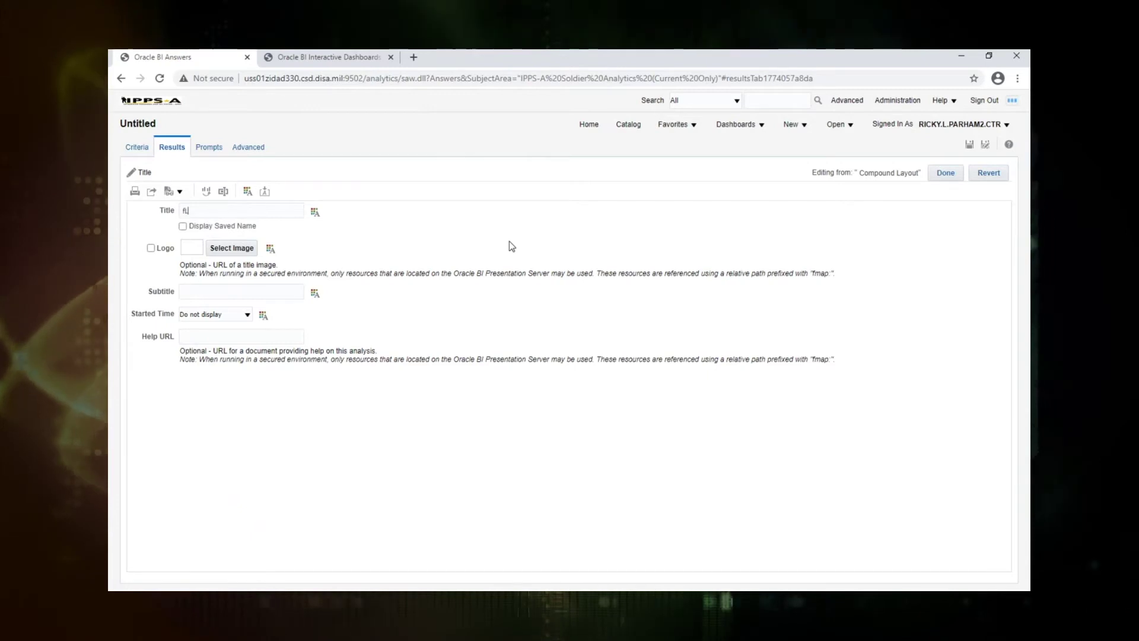
{"action": "key", "text": "BackSpace"}
{"action": "key", "text": "BackSpace"}
{"action": "key", "text": "BackSpace"}
{"action": "key", "text": "BackSpace"}
{"action": "key", "text": "BackSpace"}
{"action": "key", "text": "BackSpace"}
{"action": "type", "text": "fL"}
{"action": "key", "text": "BackSpace"}
{"action": "key", "text": "BackSpace"}
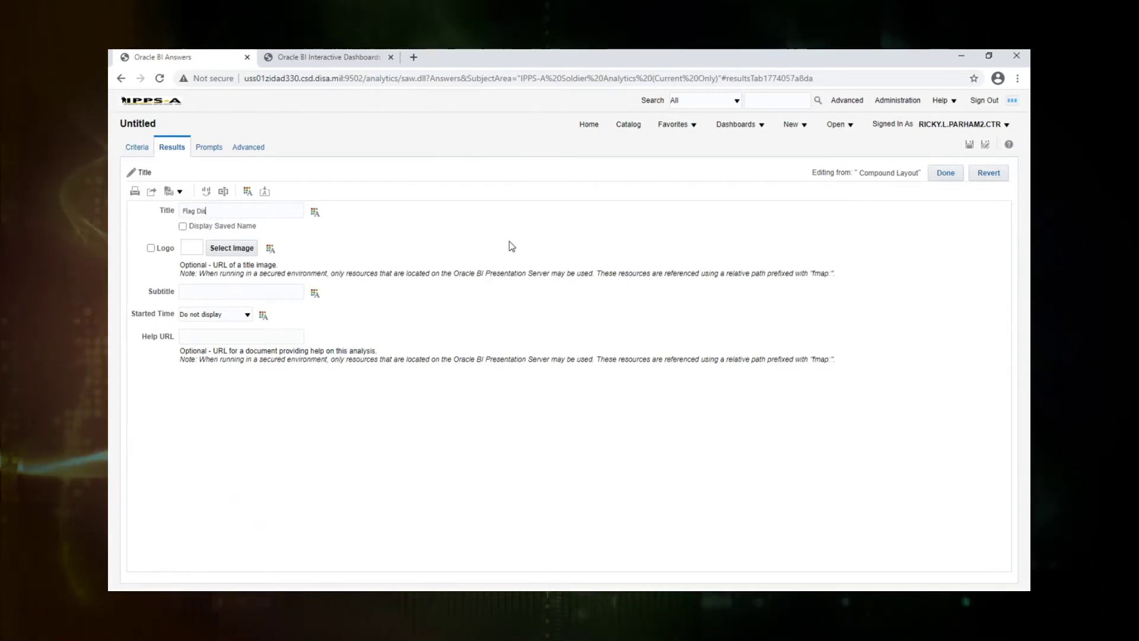
{"action": "type", "text": "Flag Distribution"}
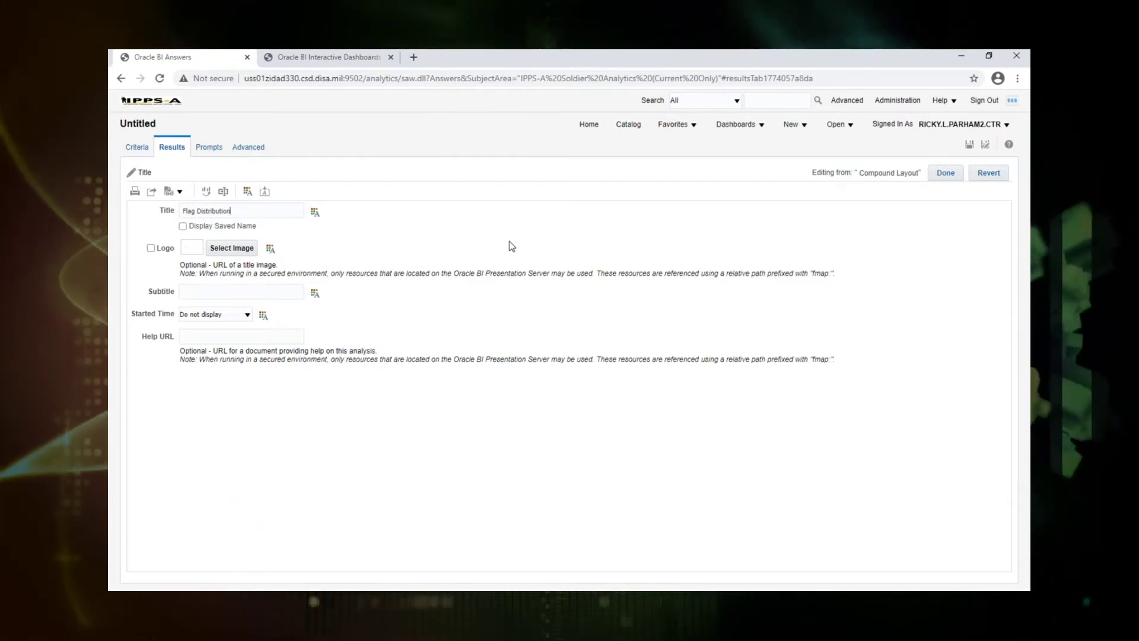
Format the title with Center horizontal alignment and finish editing the title view
{"action": "left_click", "coordinate": [314, 213]}
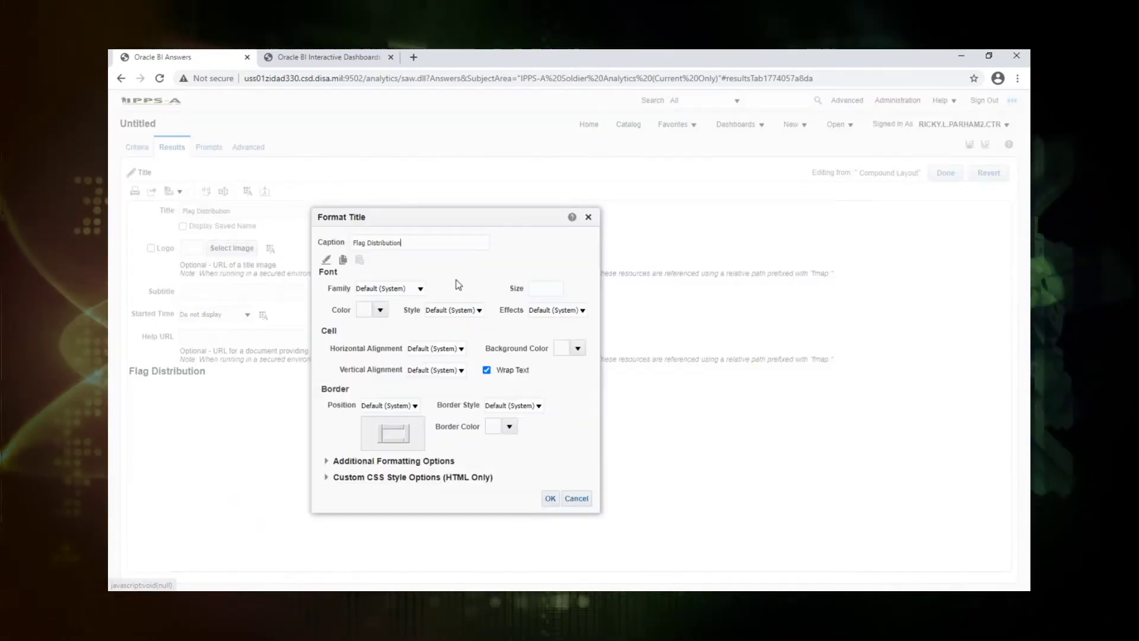
{"action": "left_click", "coordinate": [459, 349]}
{"action": "left_click", "coordinate": [422, 378]}
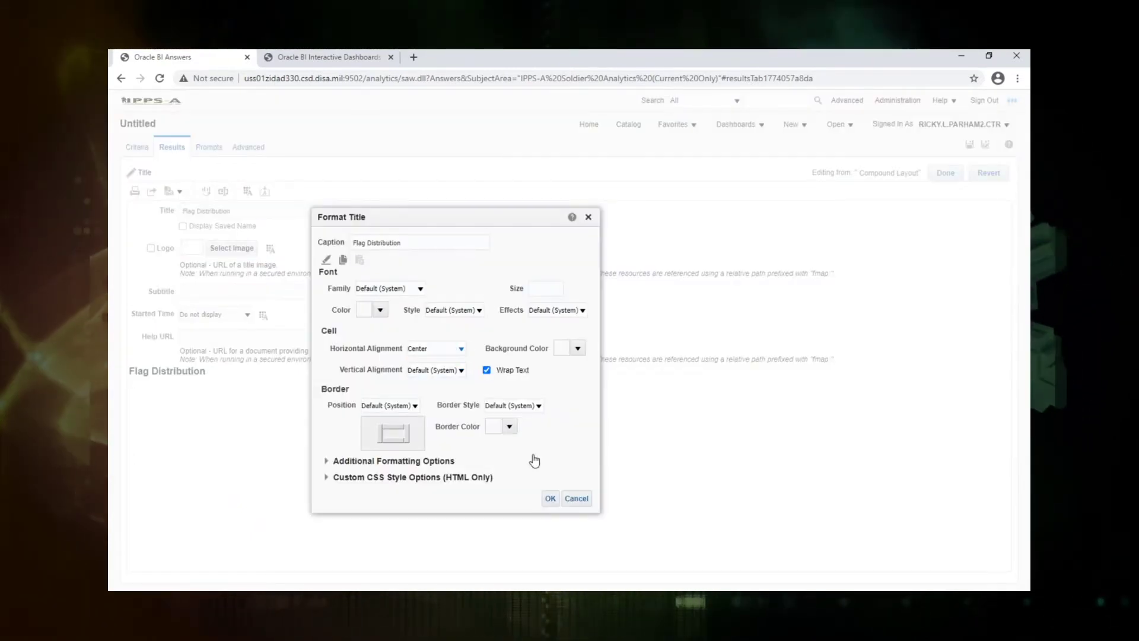
{"action": "left_click", "coordinate": [551, 498]}
{"action": "left_click", "coordinate": [945, 173]}
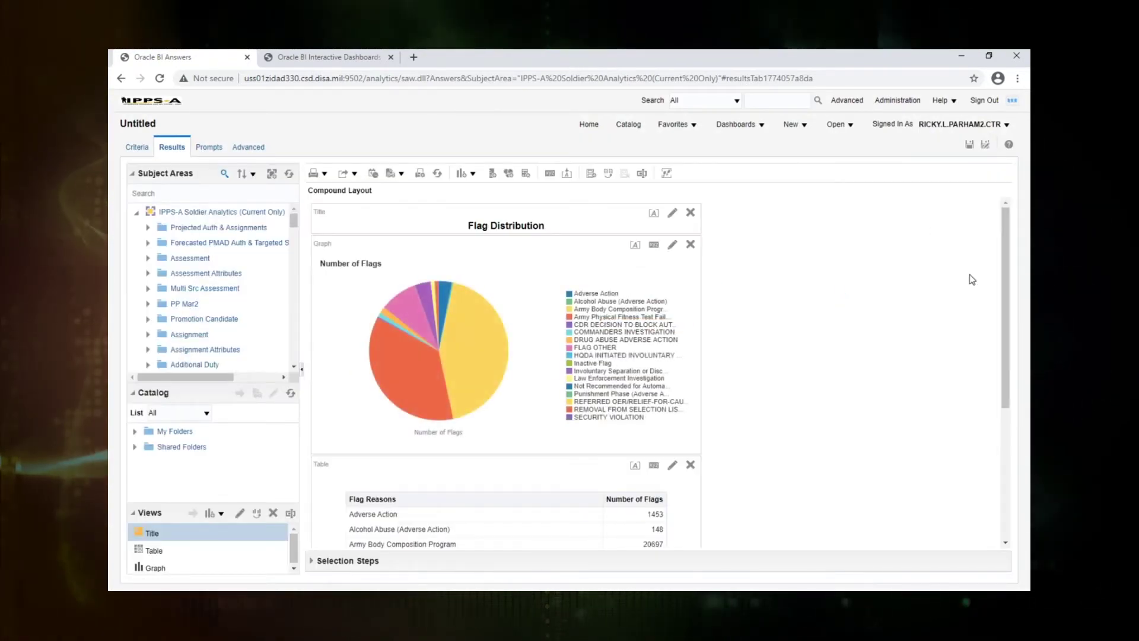
Review the compound layout and save the analysis as flag_distribution in /My Folders/Demo_files/Build
{"action": "left_click_drag", "start_coordinate": [1003, 275], "coordinate": [1002, 442]}
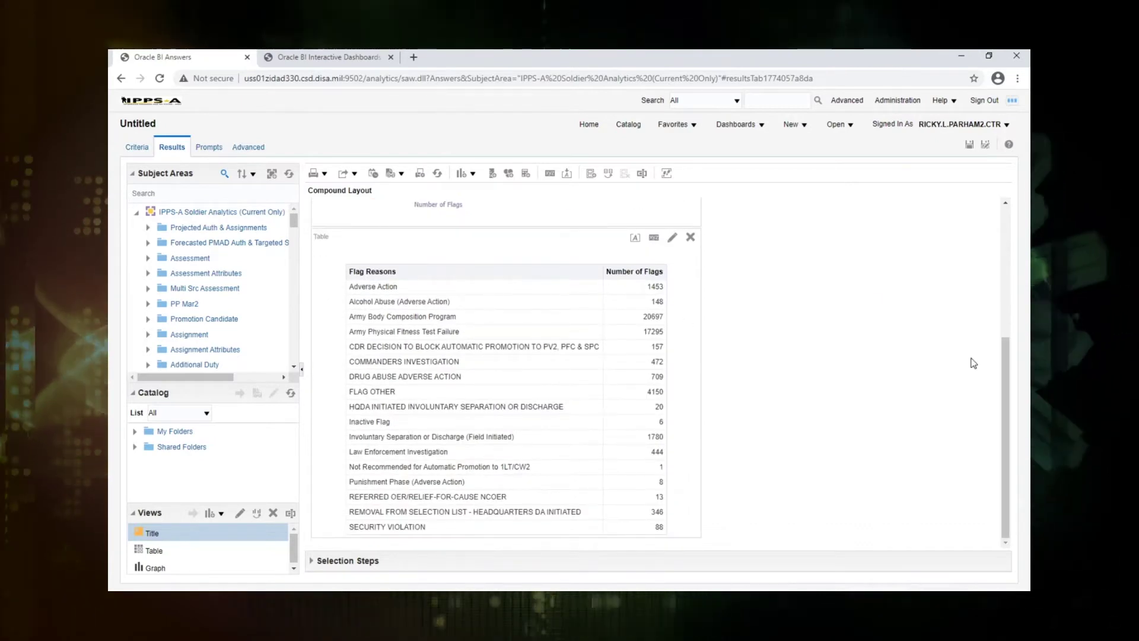
{"action": "left_click_drag", "start_coordinate": [1005, 366], "coordinate": [991, 193]}
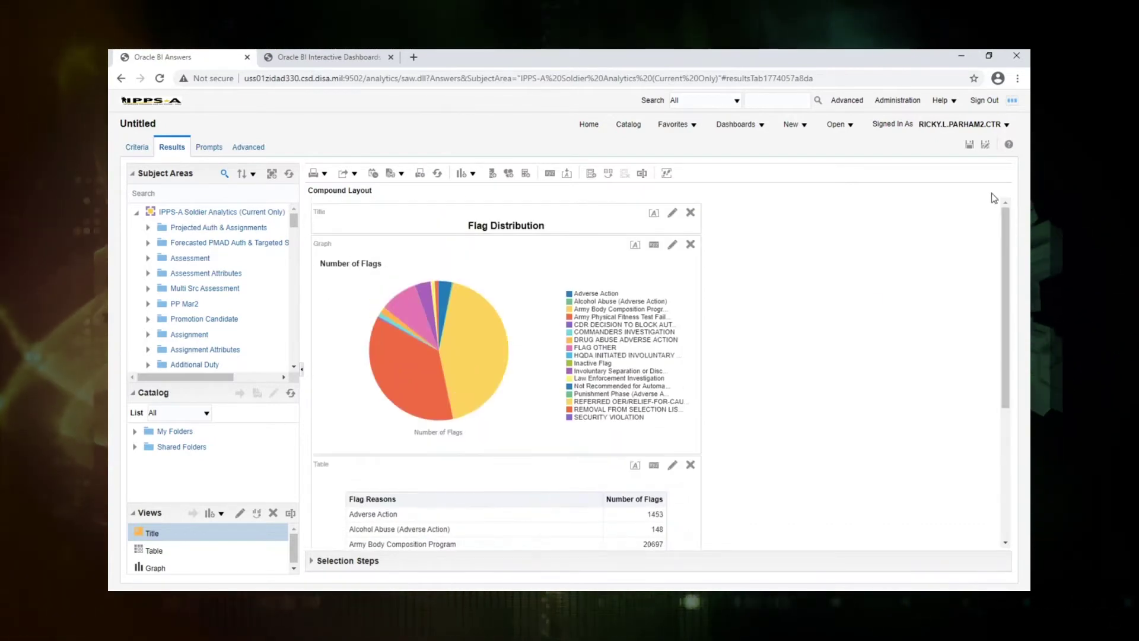
{"action": "left_click", "coordinate": [968, 145]}
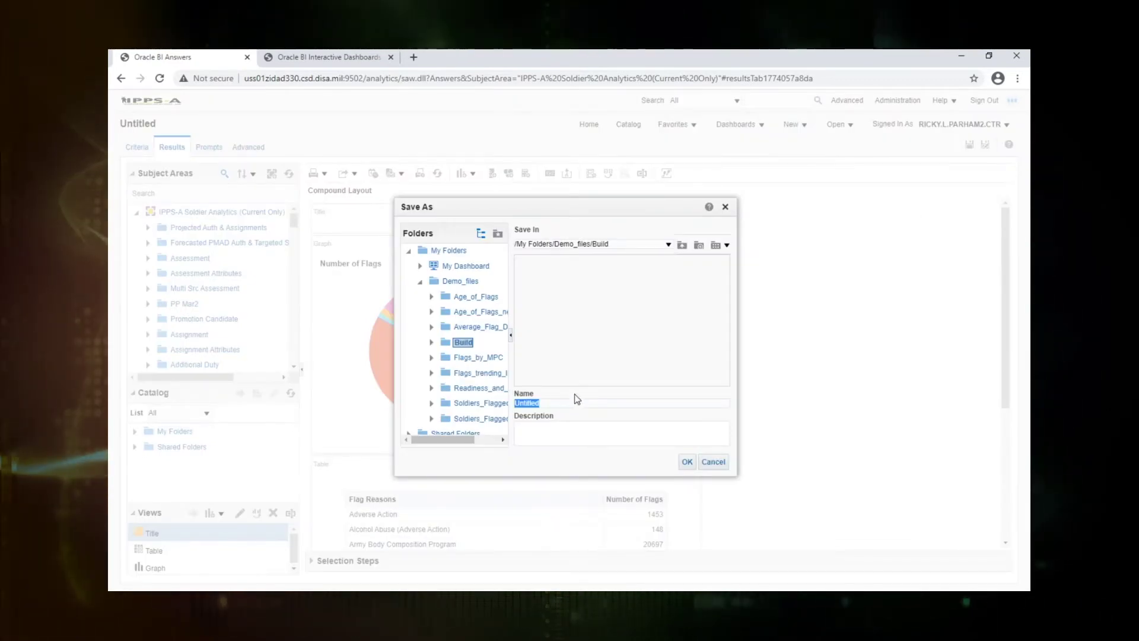
{"action": "type", "text": "flags"}
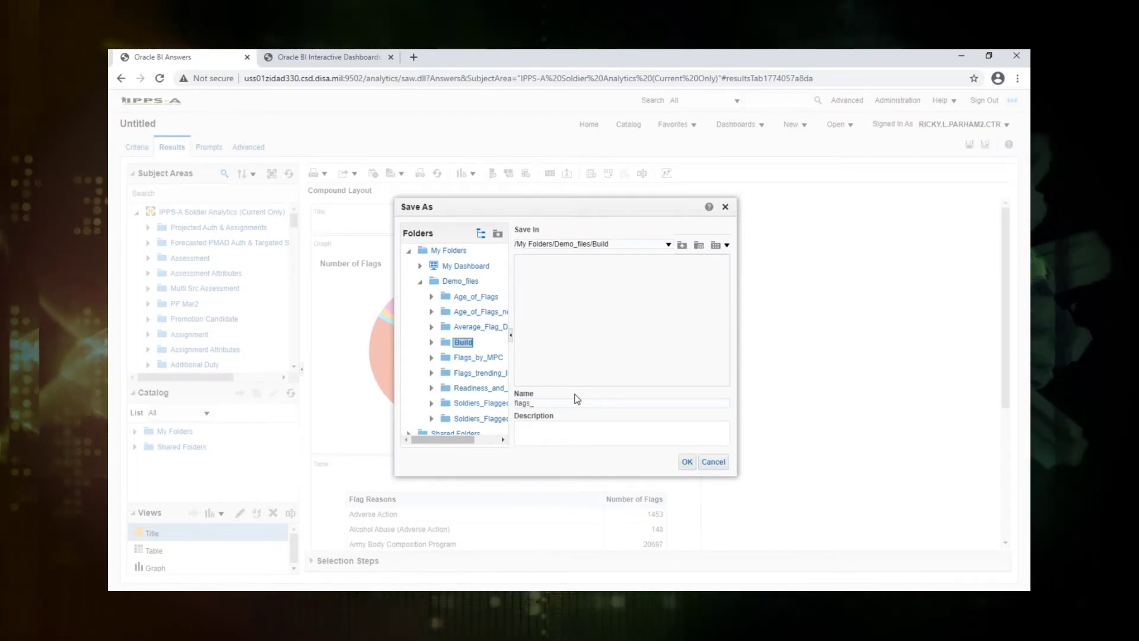
{"action": "type", "text": "_d"}
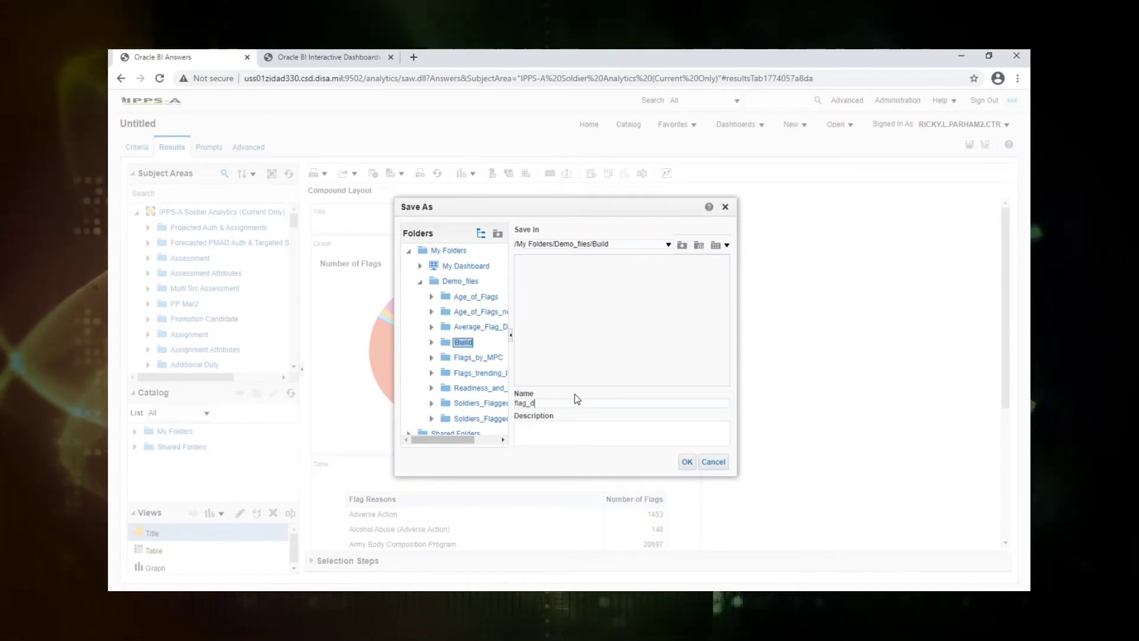
{"action": "type", "text": "istribution"}
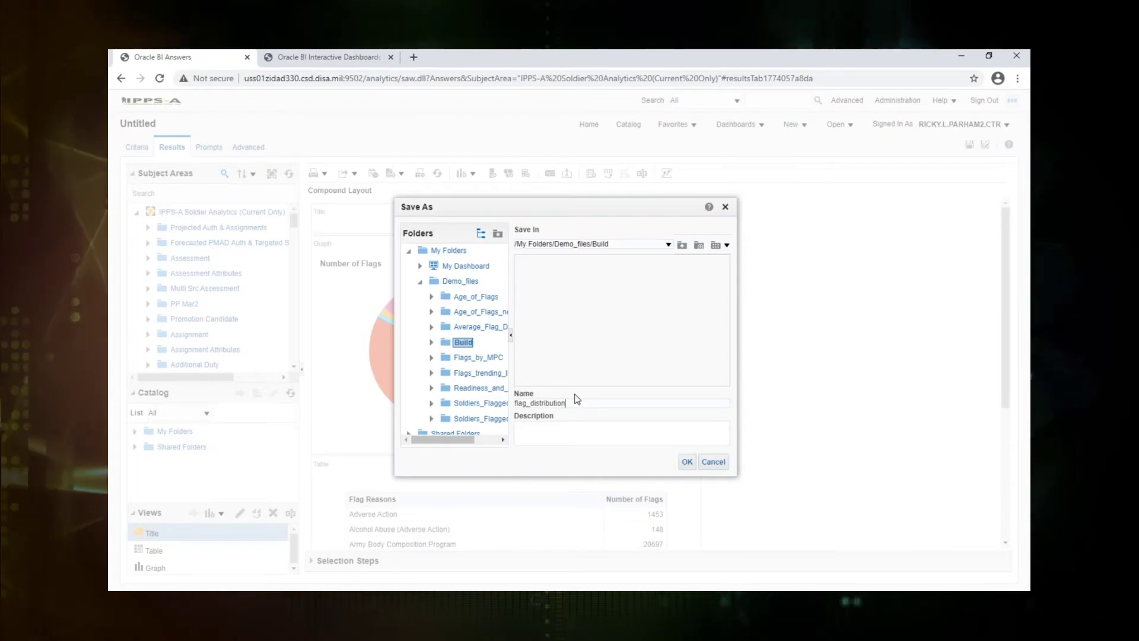
{"action": "key", "text": "Return"}
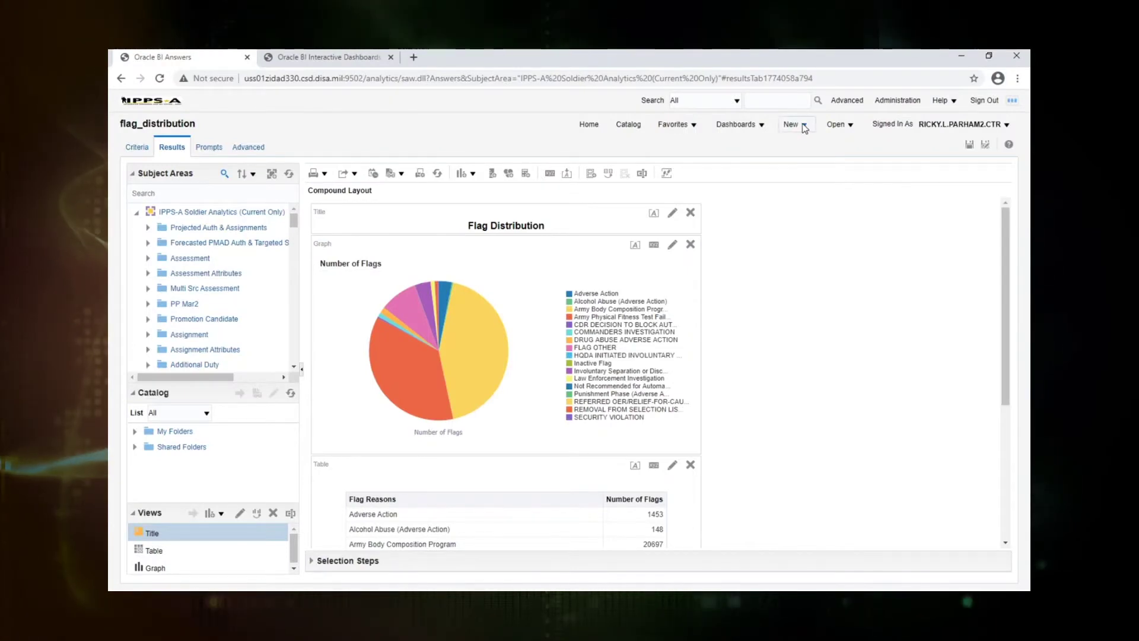
Create a new analysis based on the IPPS-A Soldier Analytics (Historical) subject area
{"action": "left_click", "coordinate": [795, 125]}
{"action": "left_click", "coordinate": [819, 144]}
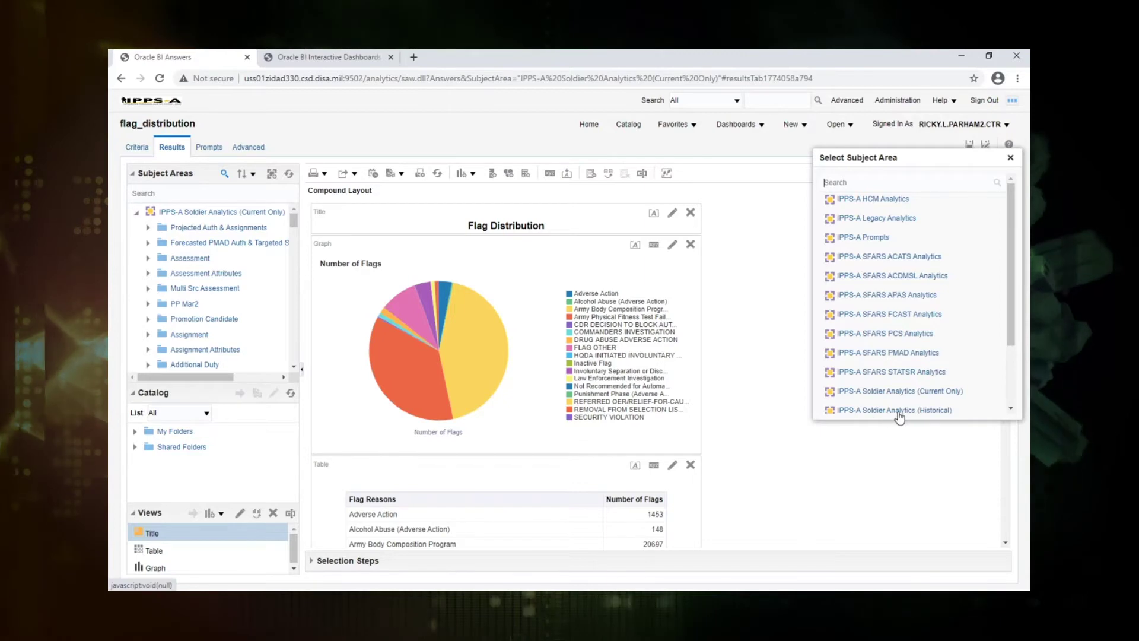
{"action": "left_click", "coordinate": [925, 415]}
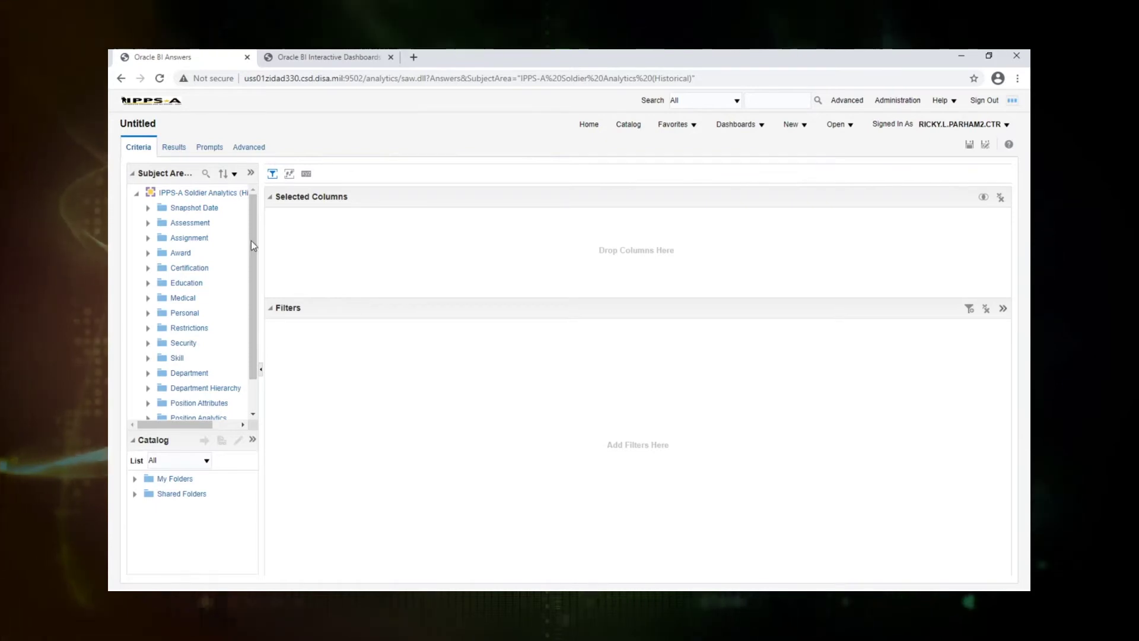
Add the Snapshot ID column from Snapshot Date, check its values in the results, and return to the criteria
{"action": "left_click", "coordinate": [147, 208]}
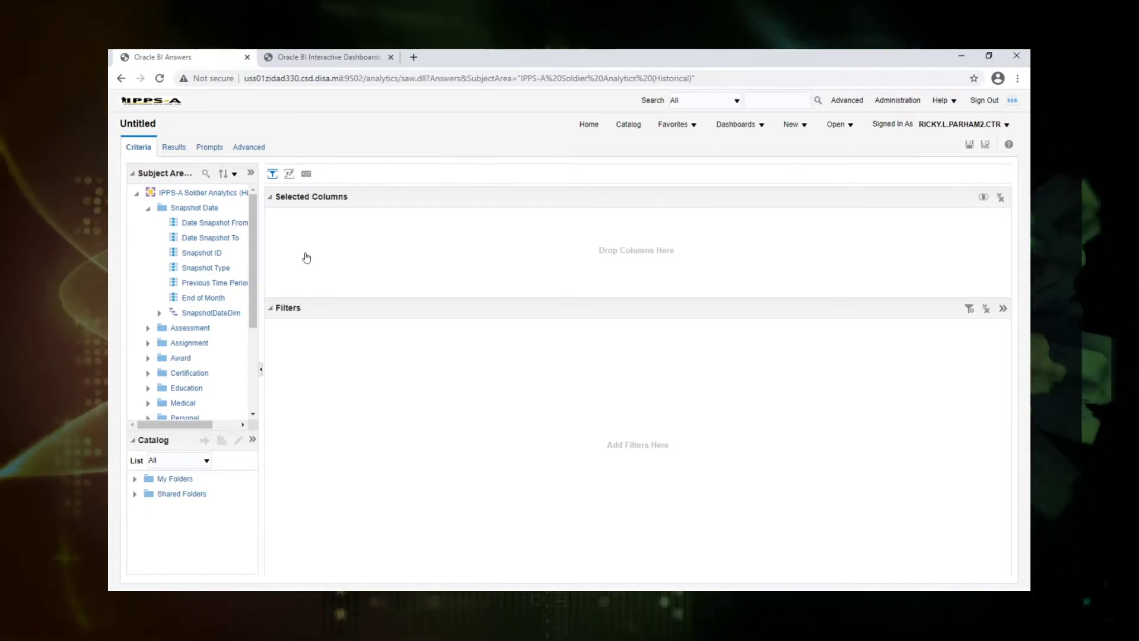
{"action": "left_click", "coordinate": [212, 253]}
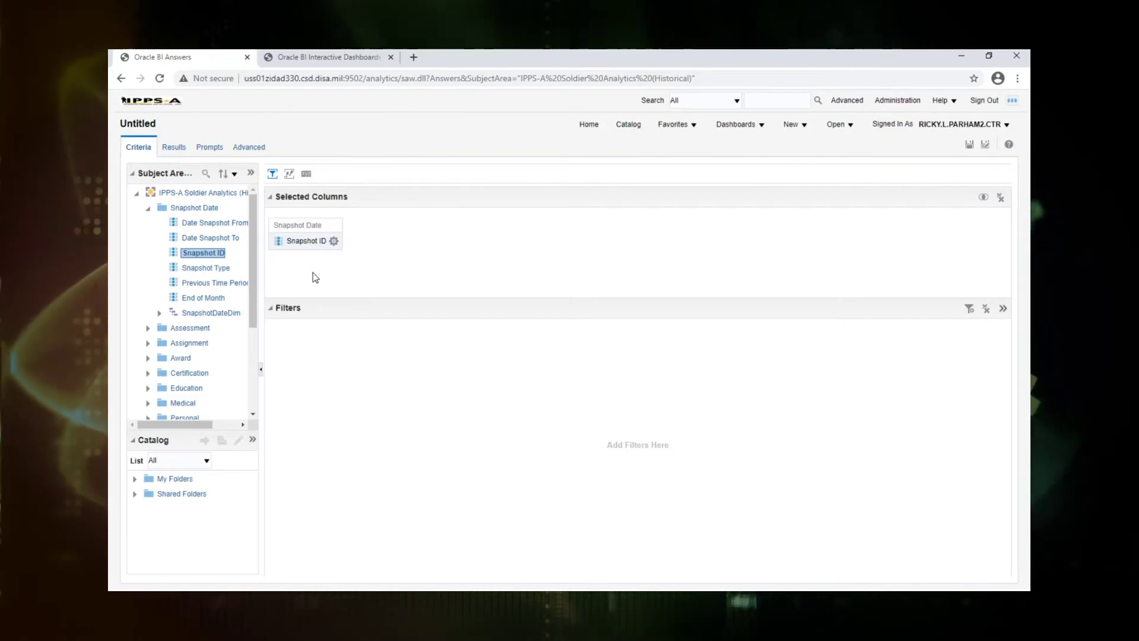
{"action": "left_click", "coordinate": [173, 147]}
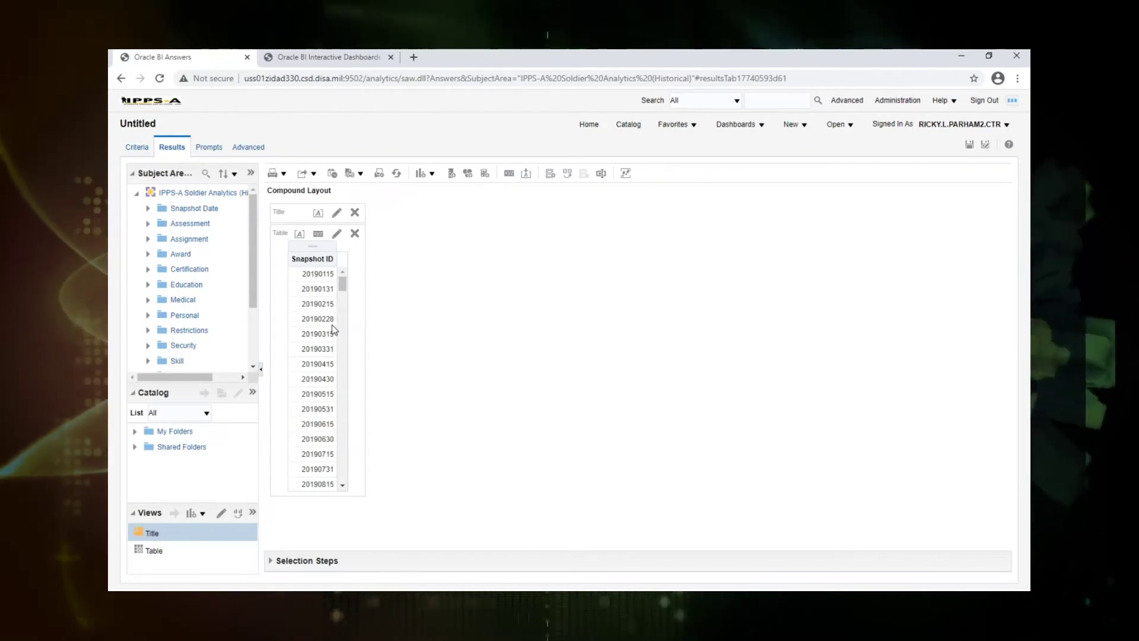
{"action": "left_click", "coordinate": [137, 147]}
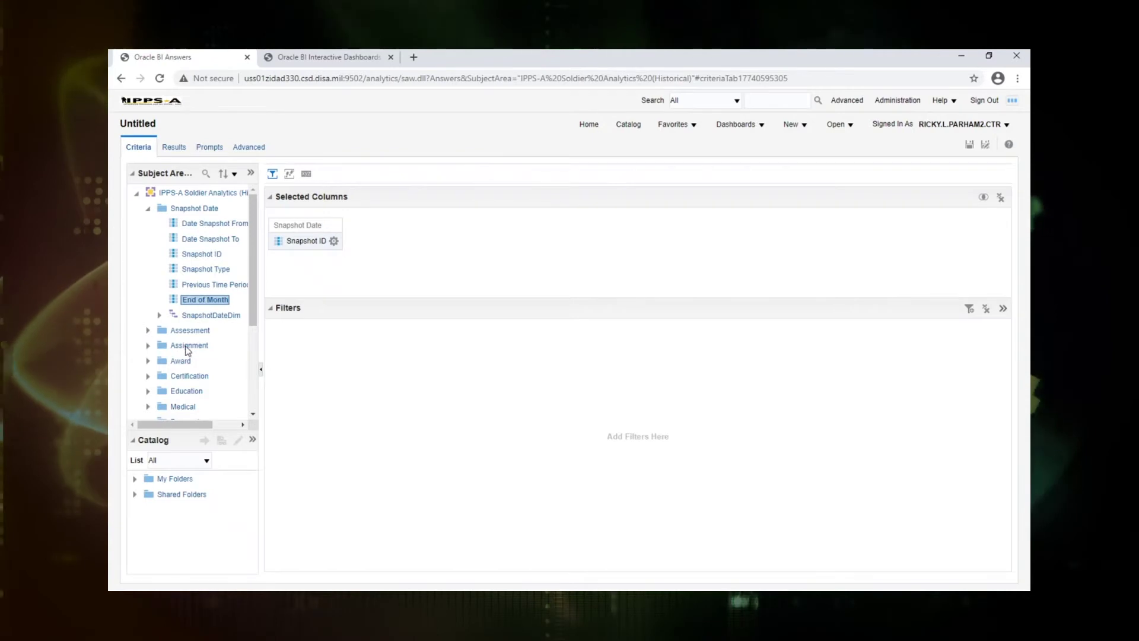
Add the End of Month column from Snapshot Date and filter it to be equal to Y
{"action": "left_click_drag", "start_coordinate": [293, 305], "coordinate": [402, 274]}
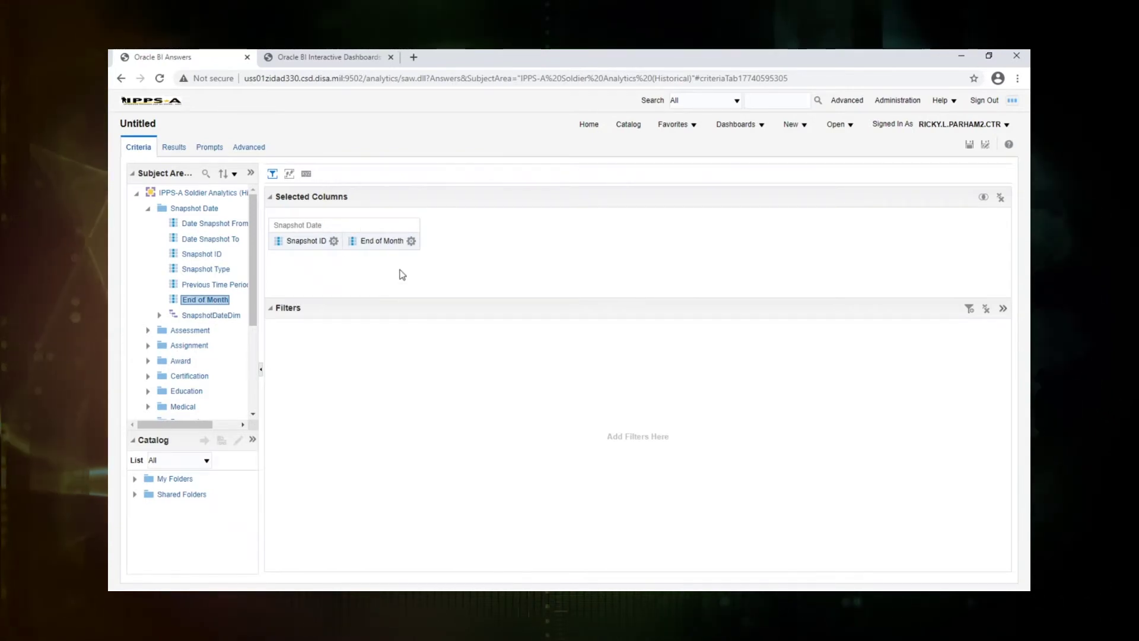
{"action": "left_click", "coordinate": [412, 242]}
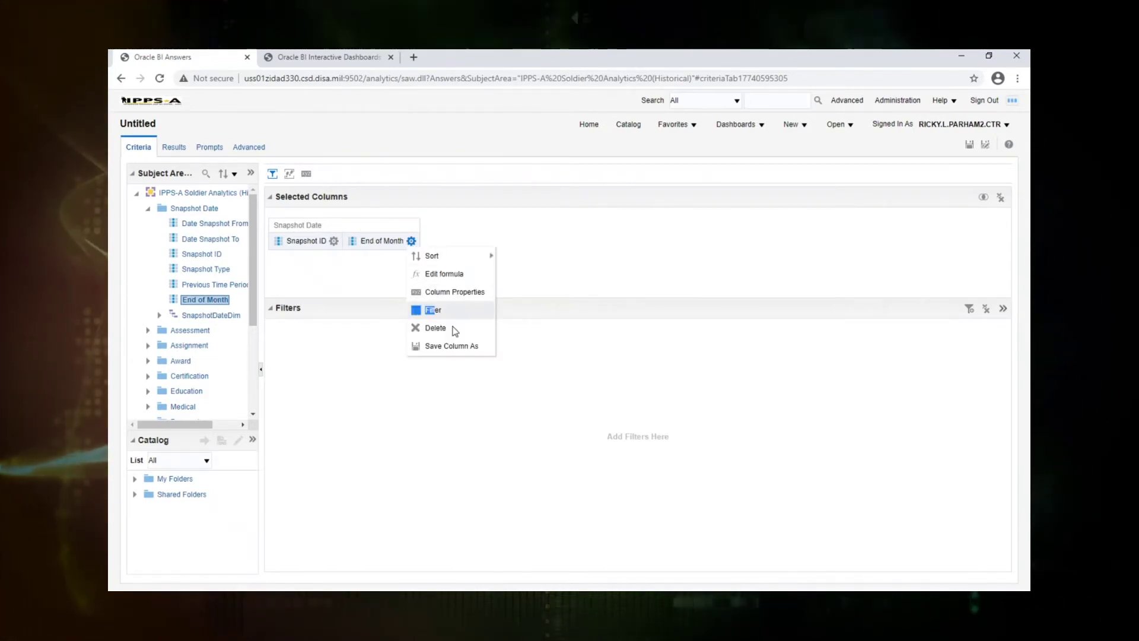
{"action": "left_click", "coordinate": [429, 306]}
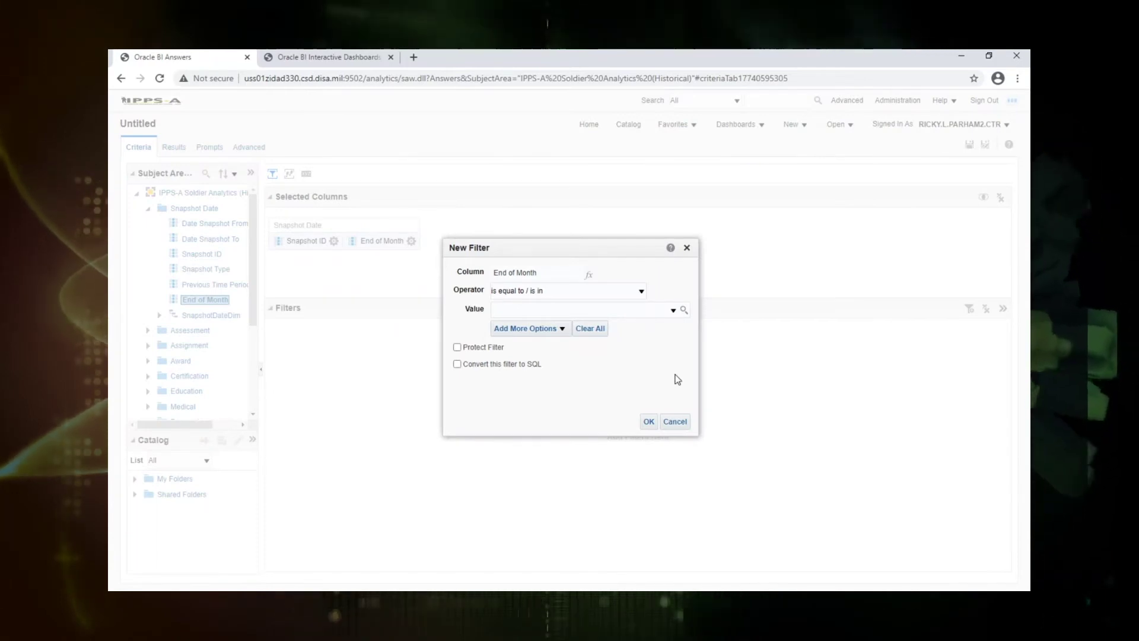
{"action": "type", "text": "Y"}
{"action": "left_click", "coordinate": [649, 422]}
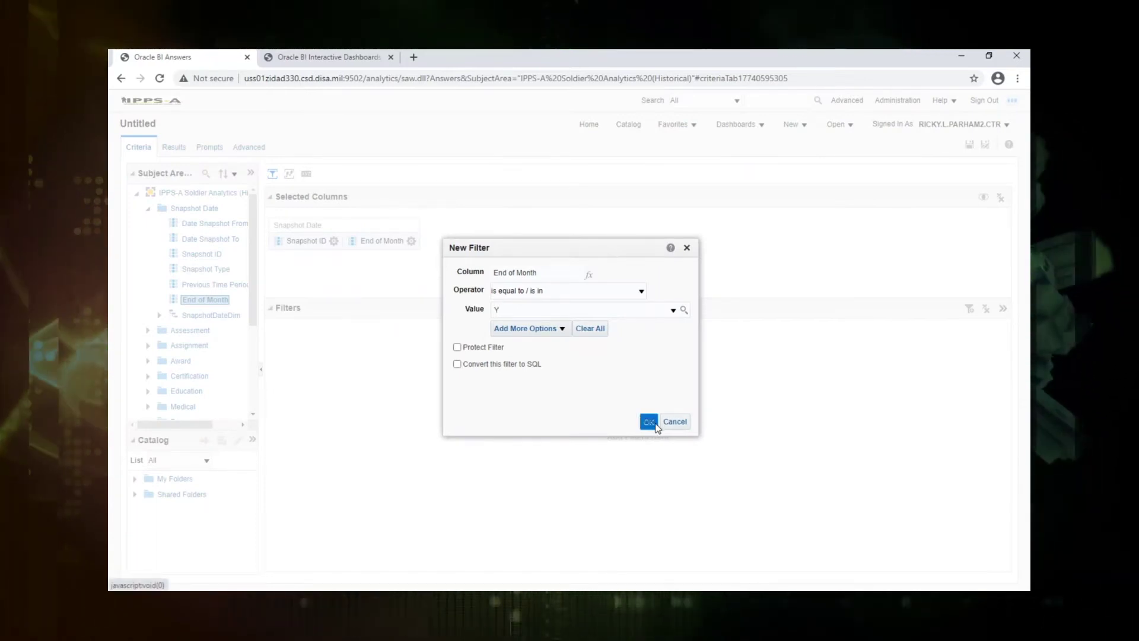
Delete the End of Month column from the selected columns, check the filtered snapshot results, and return to the criteria
{"action": "left_click", "coordinate": [412, 242]}
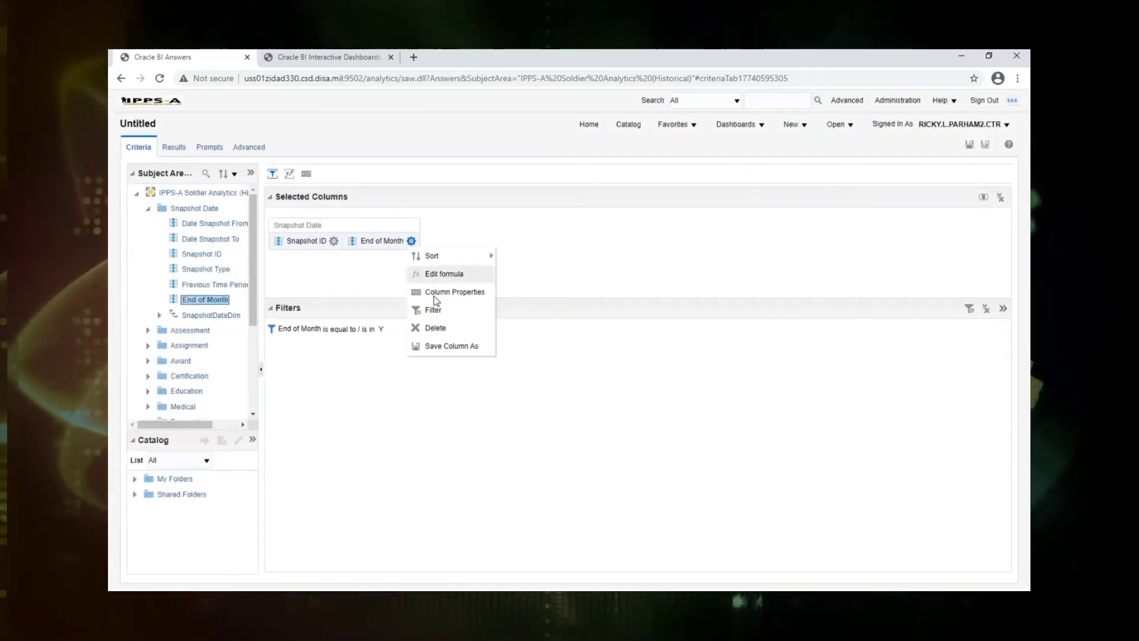
{"action": "left_click", "coordinate": [432, 327]}
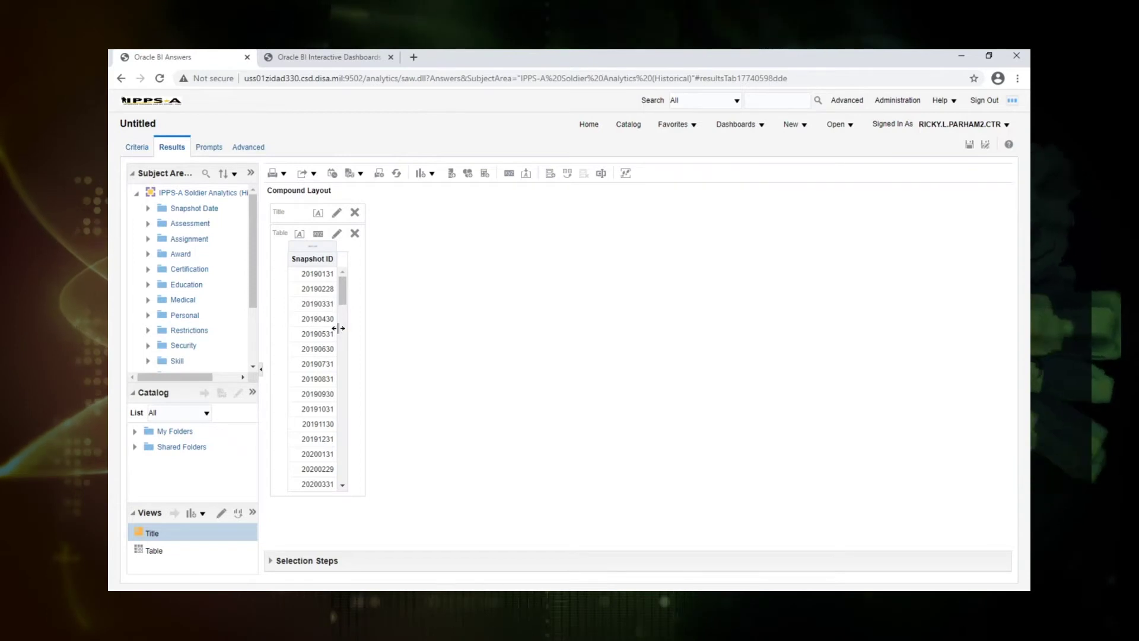
{"action": "left_click", "coordinate": [137, 148]}
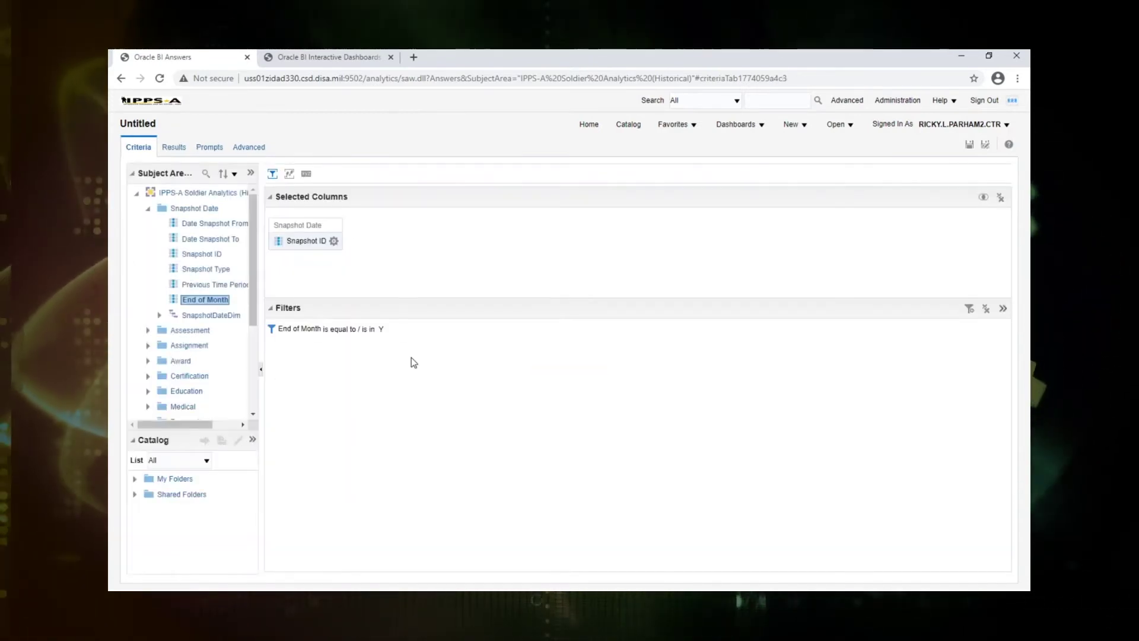
Edit the Snapshot ID column to use custom headings and set its column heading to Month
{"action": "left_click", "coordinate": [333, 241]}
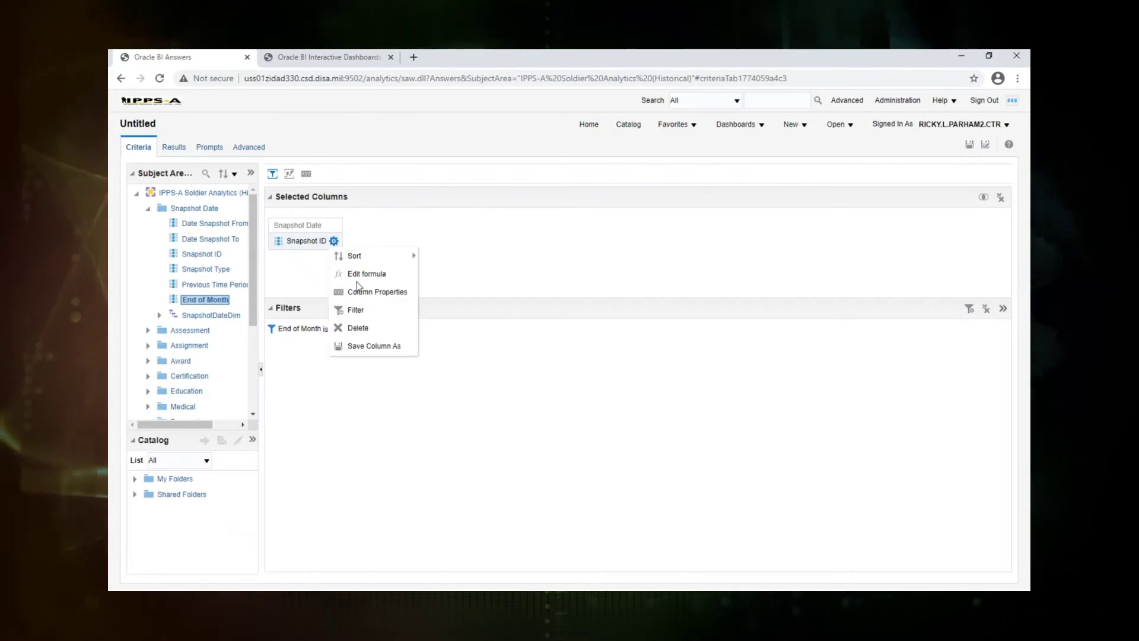
{"action": "left_click", "coordinate": [368, 274]}
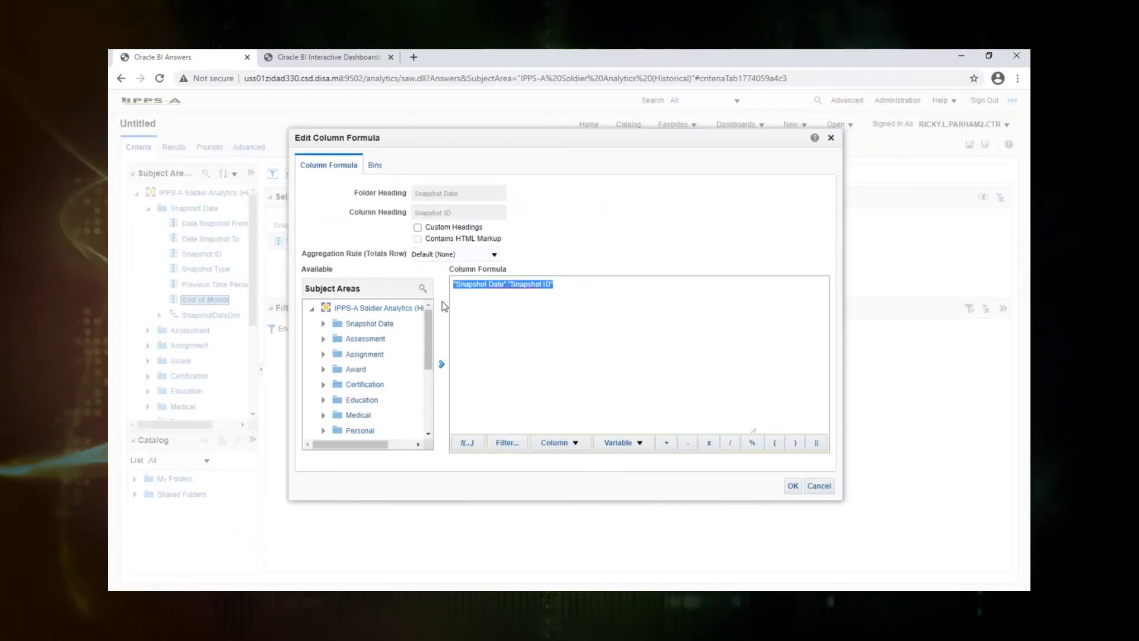
{"action": "left_click", "coordinate": [418, 228]}
{"action": "left_click_drag", "start_coordinate": [469, 212], "coordinate": [409, 212]}
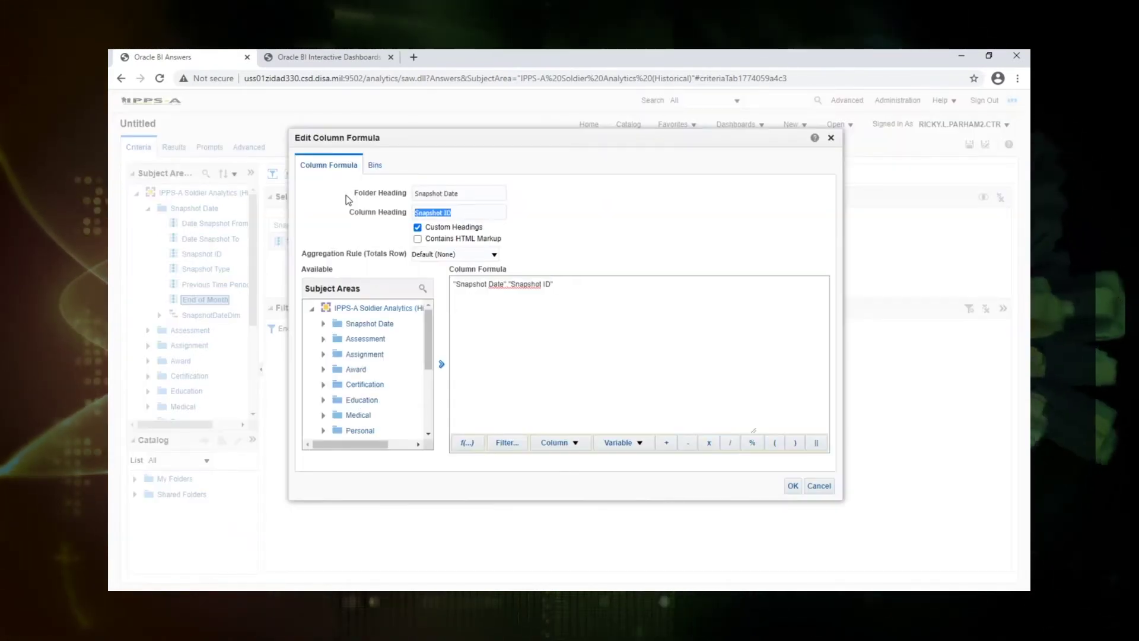
{"action": "type", "text": "H"}
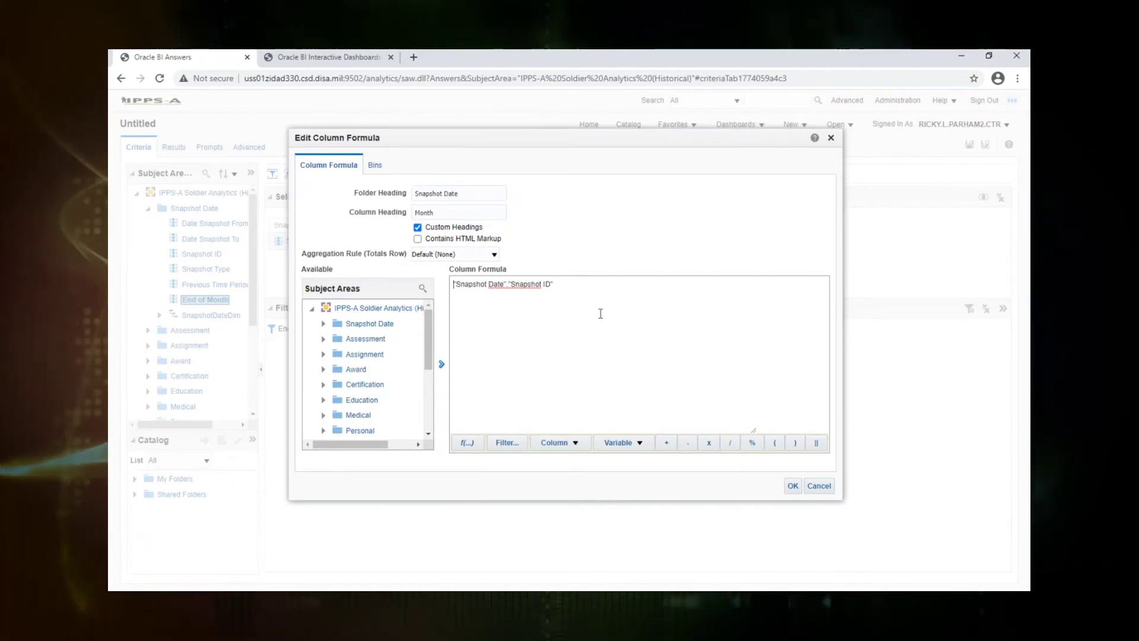
Set the Month column's formula to LEFT(CAST("Snapshot Date"."Snapshot ID" AS CHAR),6), check the results, and return to the criteria
{"action": "type", "text": "AST"}
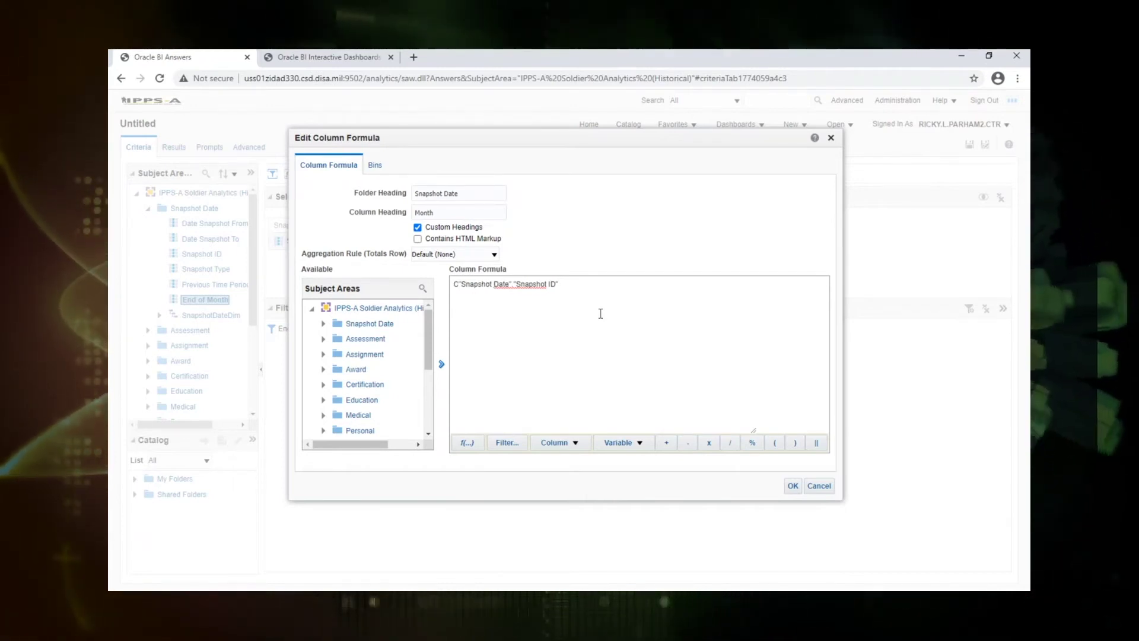
{"action": "type", "text": "( AS "}
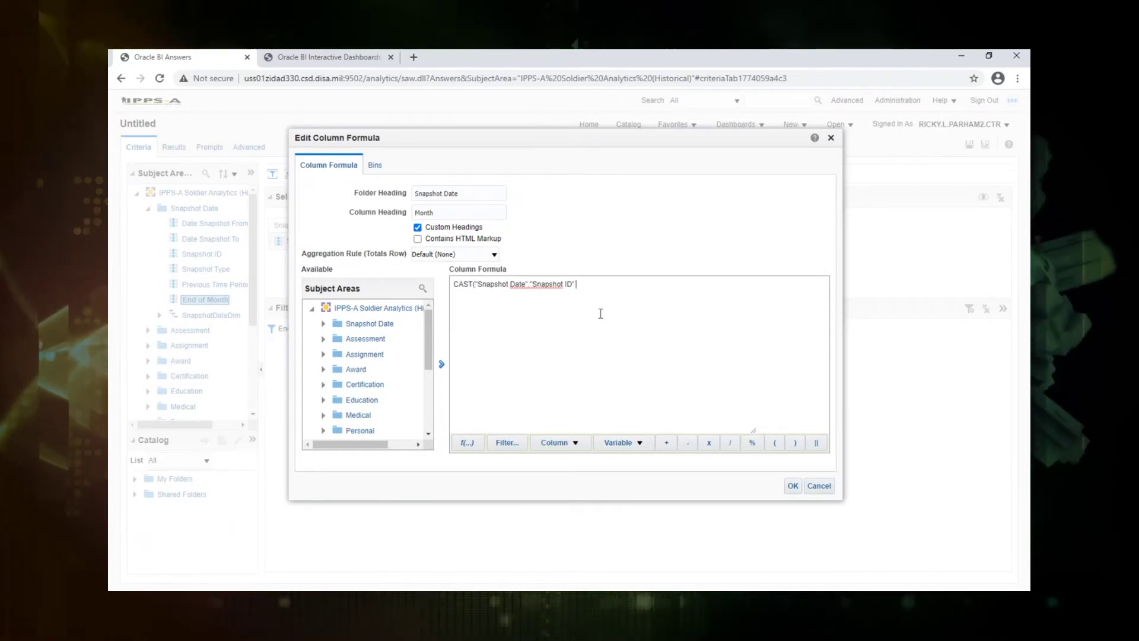
{"action": "type", "text": "CHAR)"}
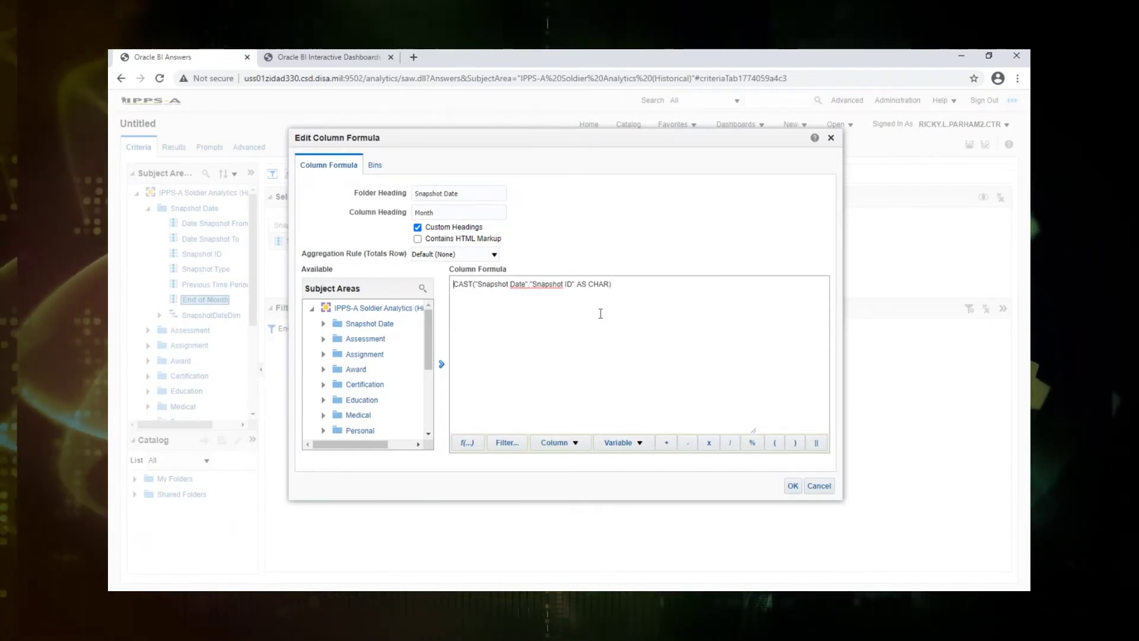
{"action": "key", "text": "Home"}
{"action": "type", "text": "LEFT"}
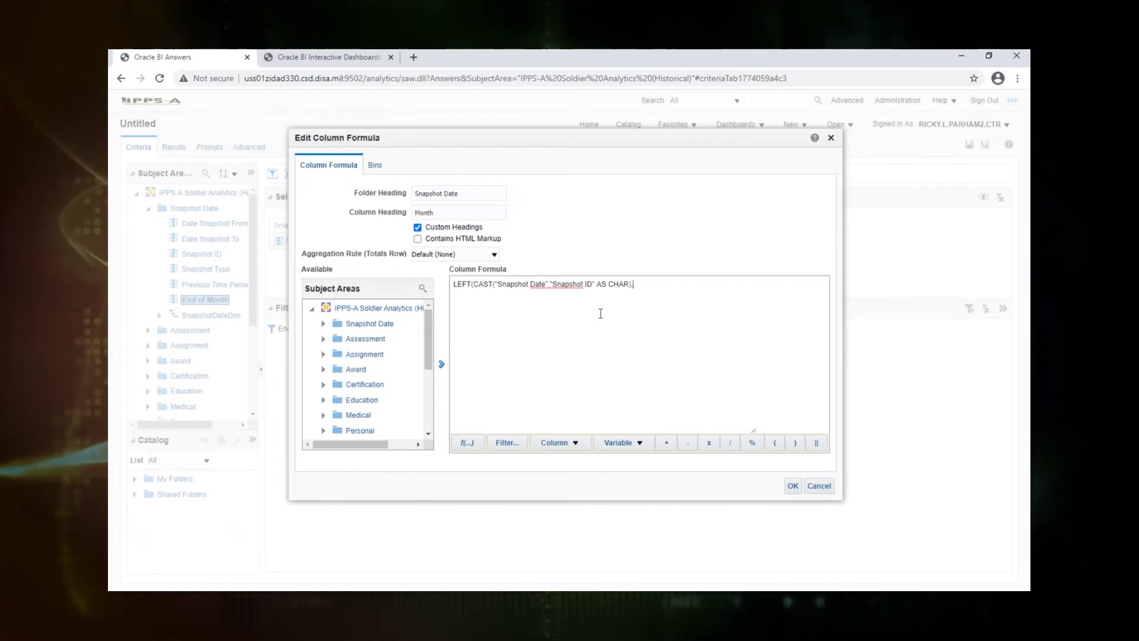
{"action": "type", "text": "6)"}
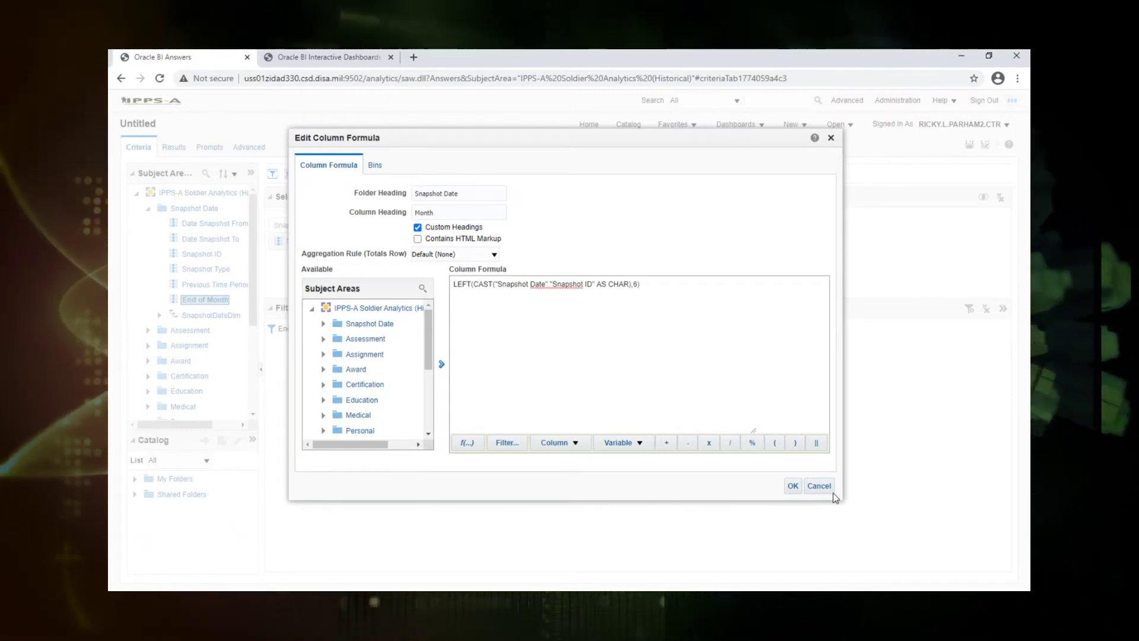
{"action": "left_click", "coordinate": [792, 486]}
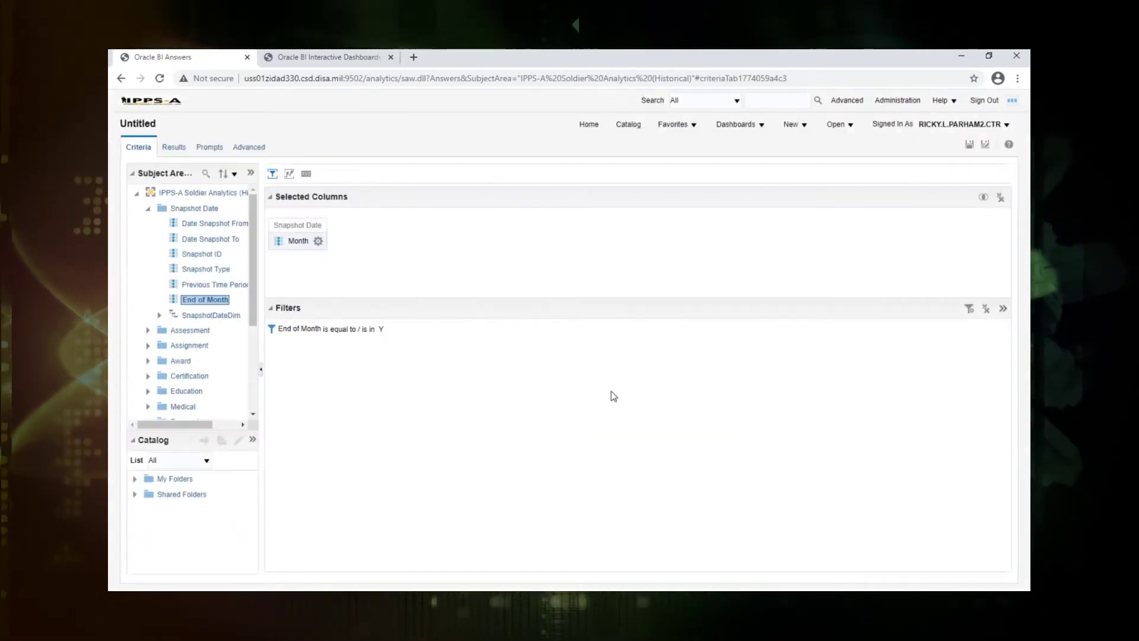
{"action": "left_click", "coordinate": [173, 150]}
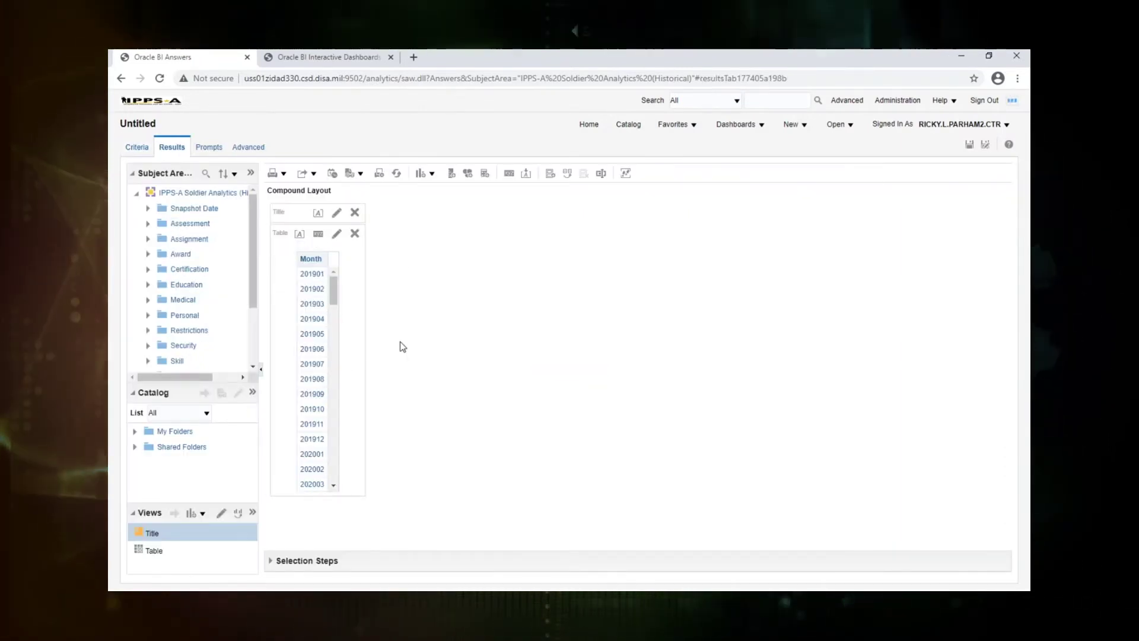
{"action": "left_click", "coordinate": [137, 148]}
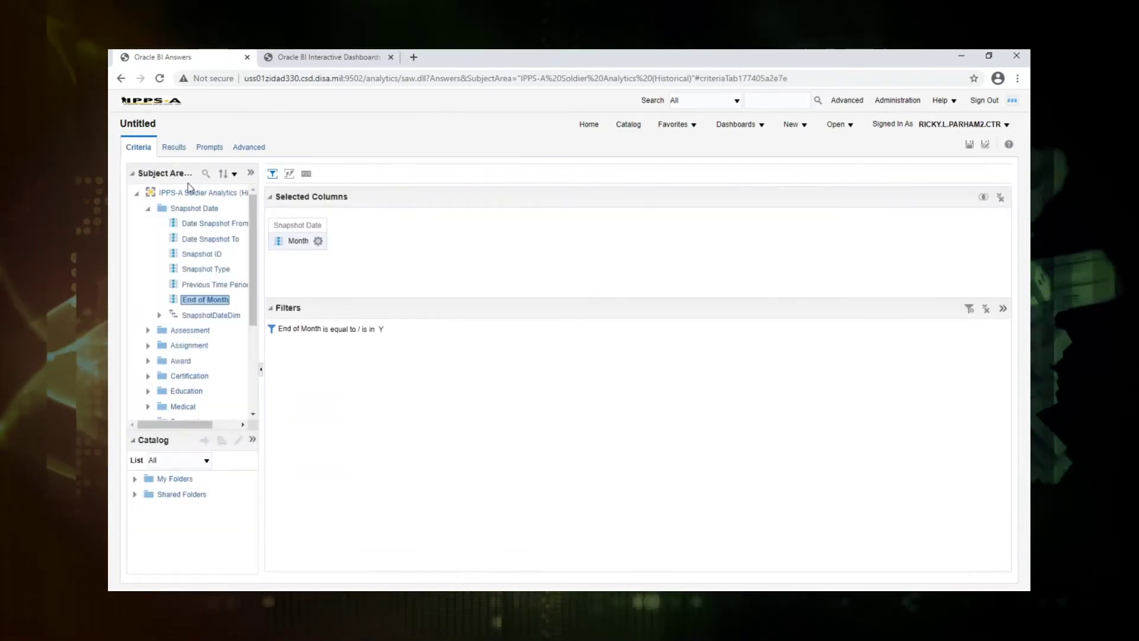
Search the subject area for RESTRI, add the Restriction Item Description column, and give it the custom heading Flag Reasons
{"action": "left_click", "coordinate": [206, 174]}
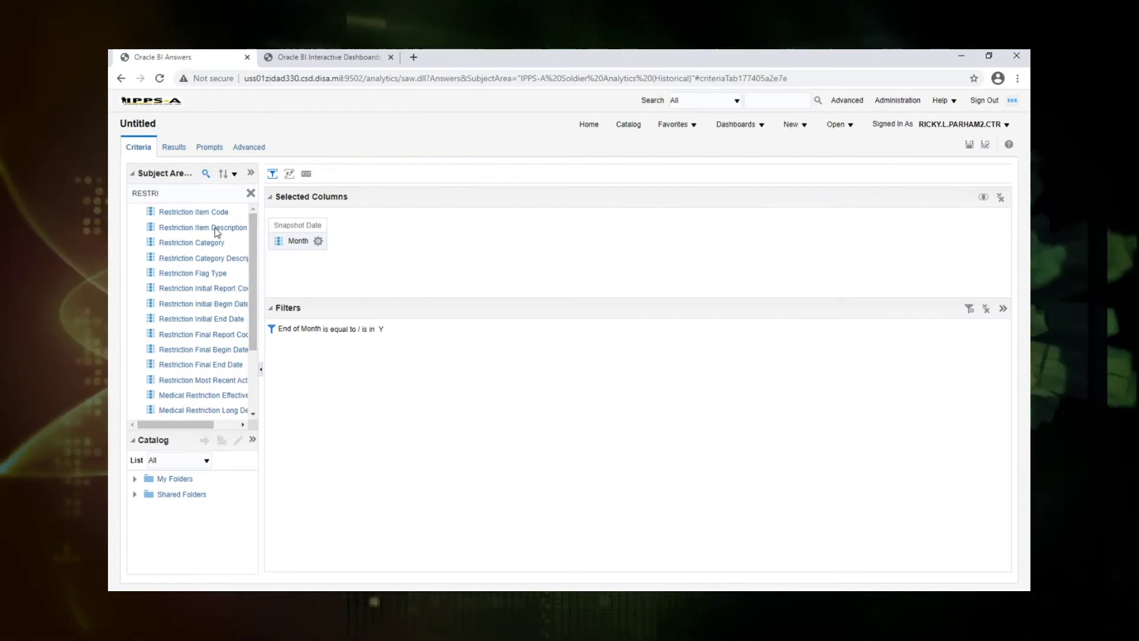
{"action": "double_click", "coordinate": [216, 231]}
{"action": "left_click", "coordinate": [442, 240]}
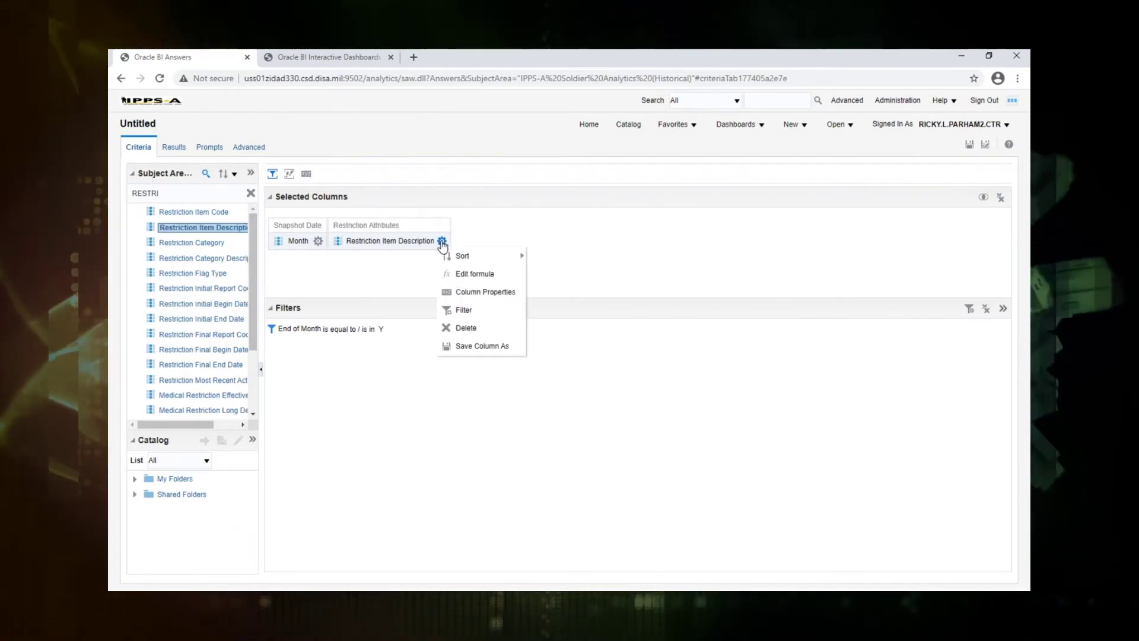
{"action": "left_click", "coordinate": [459, 277]}
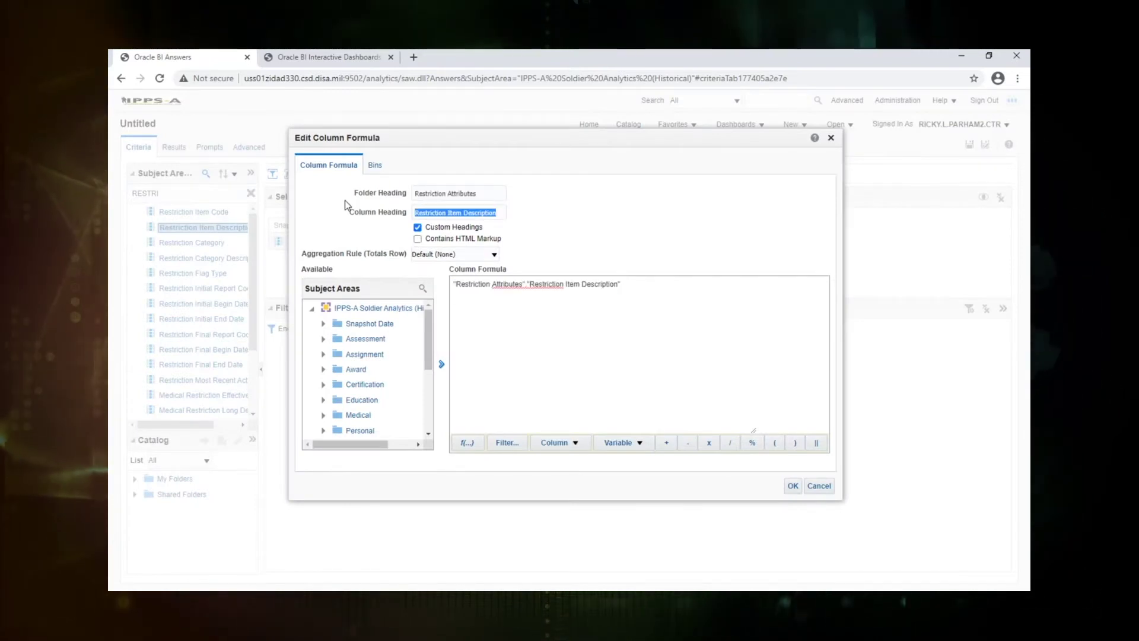
{"action": "type", "text": "f"}
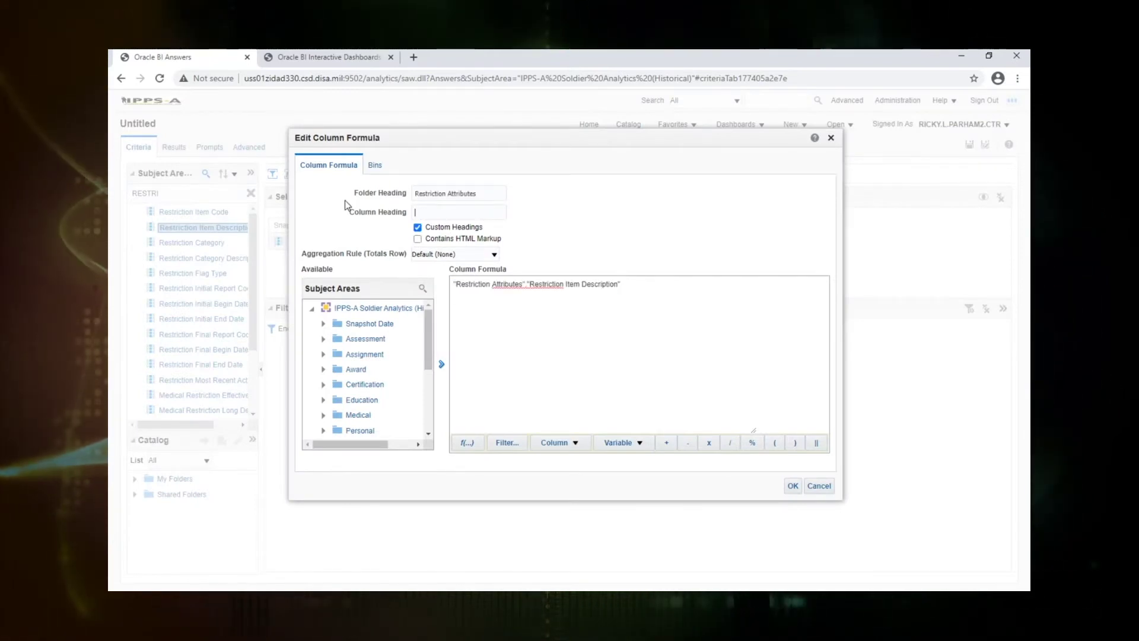
{"action": "type", "text": "Flag R"}
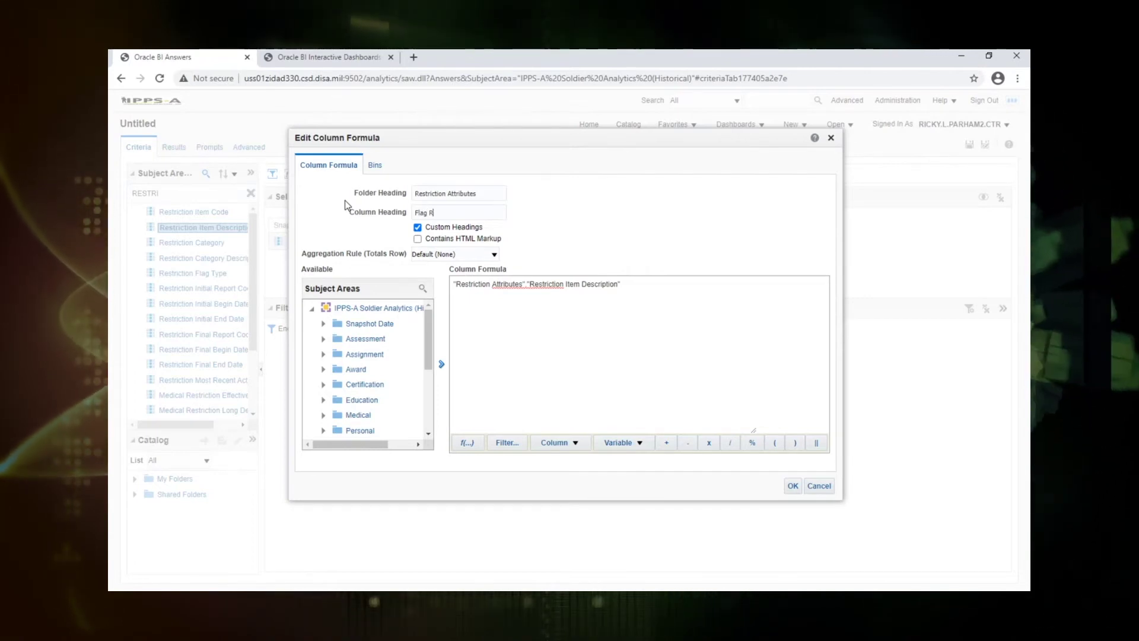
{"action": "type", "text": "easons"}
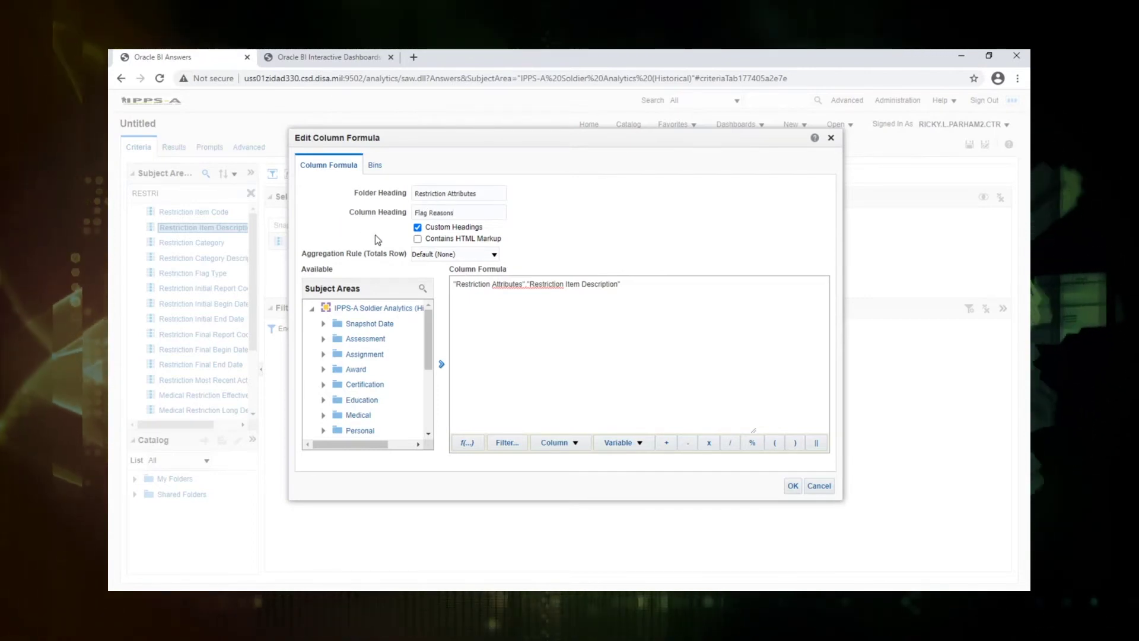
{"action": "left_click", "coordinate": [792, 487]}
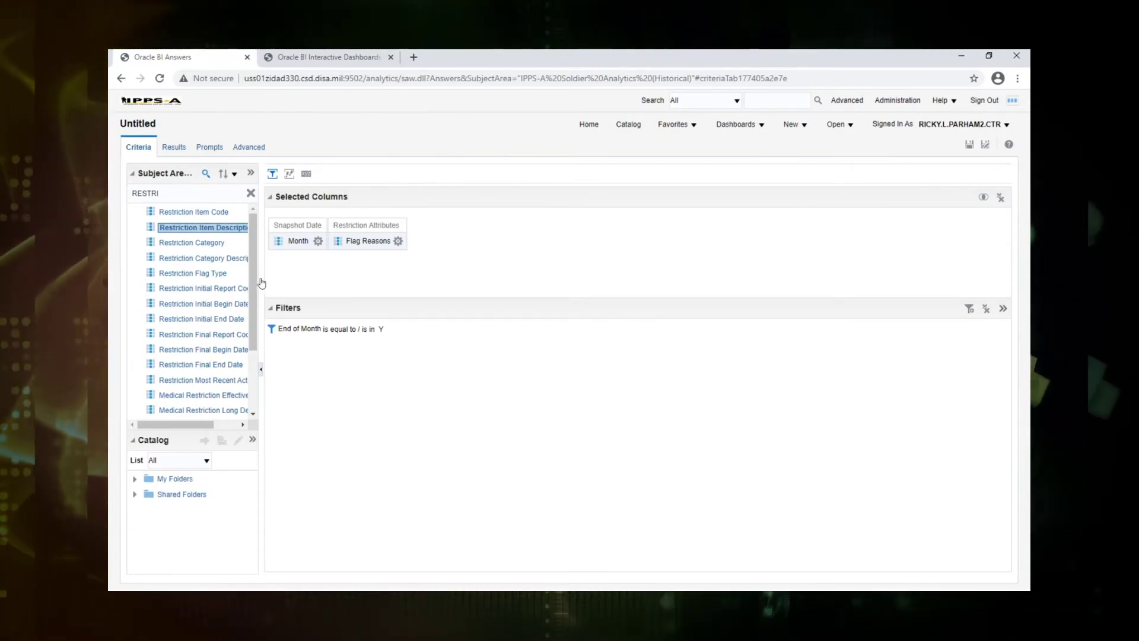
Add the Restriction Flag Type column and filter it to be equal to F
{"action": "double_click", "coordinate": [216, 274]}
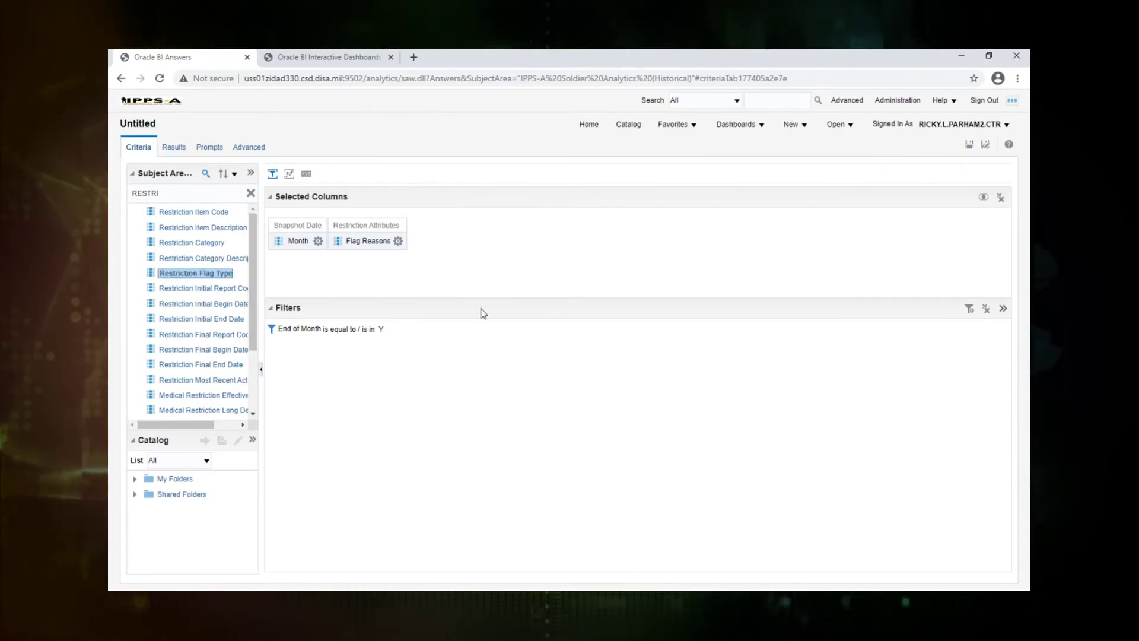
{"action": "left_click", "coordinate": [500, 241]}
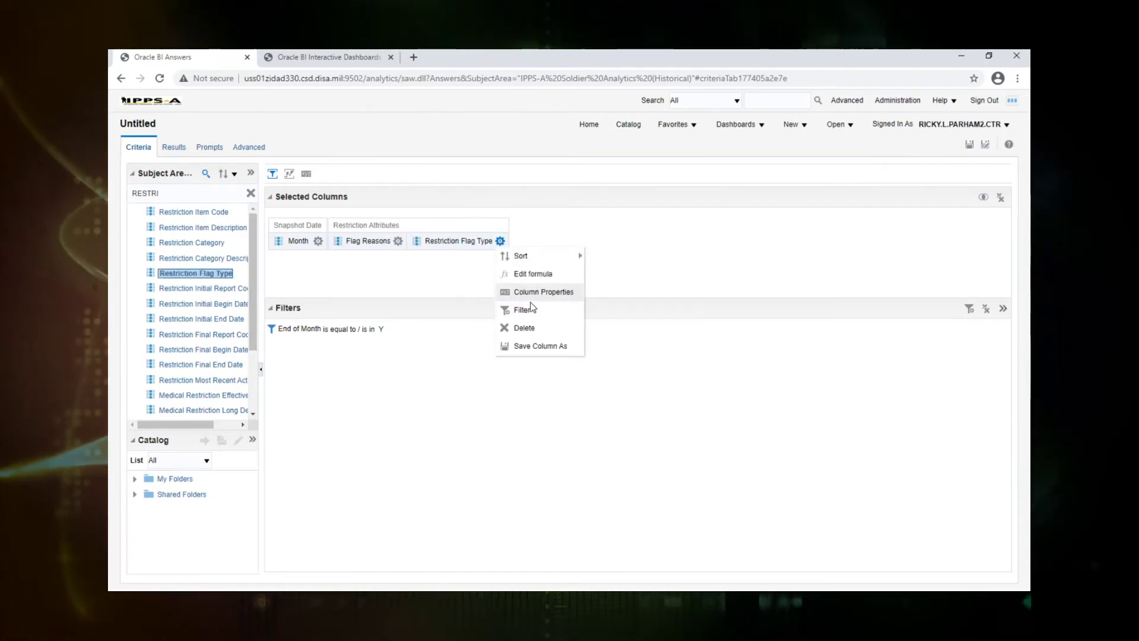
{"action": "left_click", "coordinate": [550, 308]}
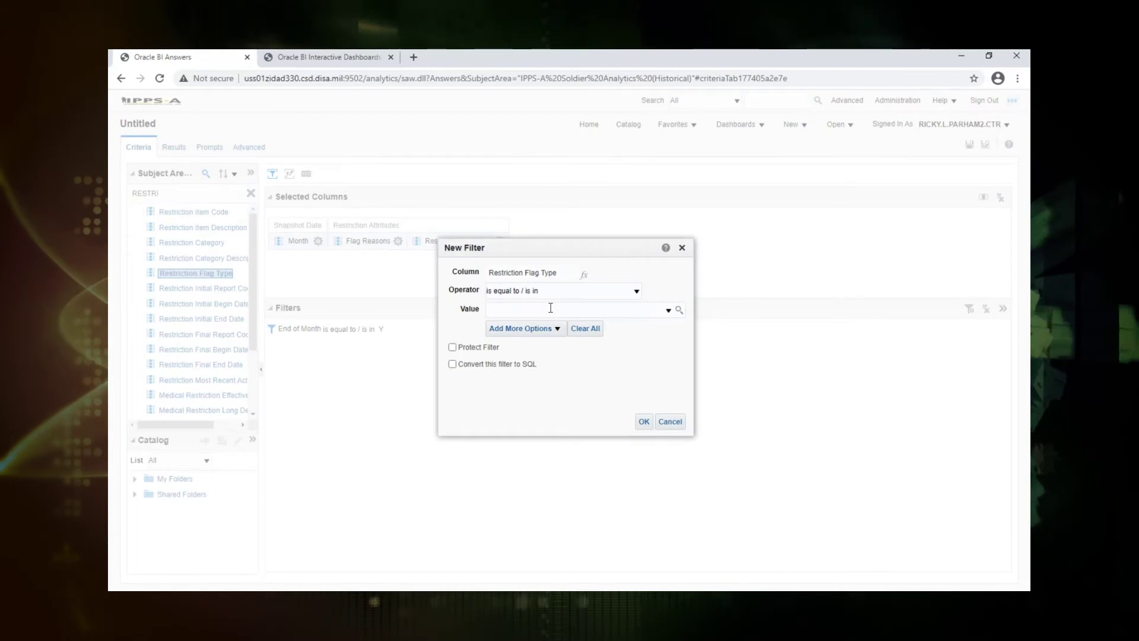
{"action": "type", "text": "t"}
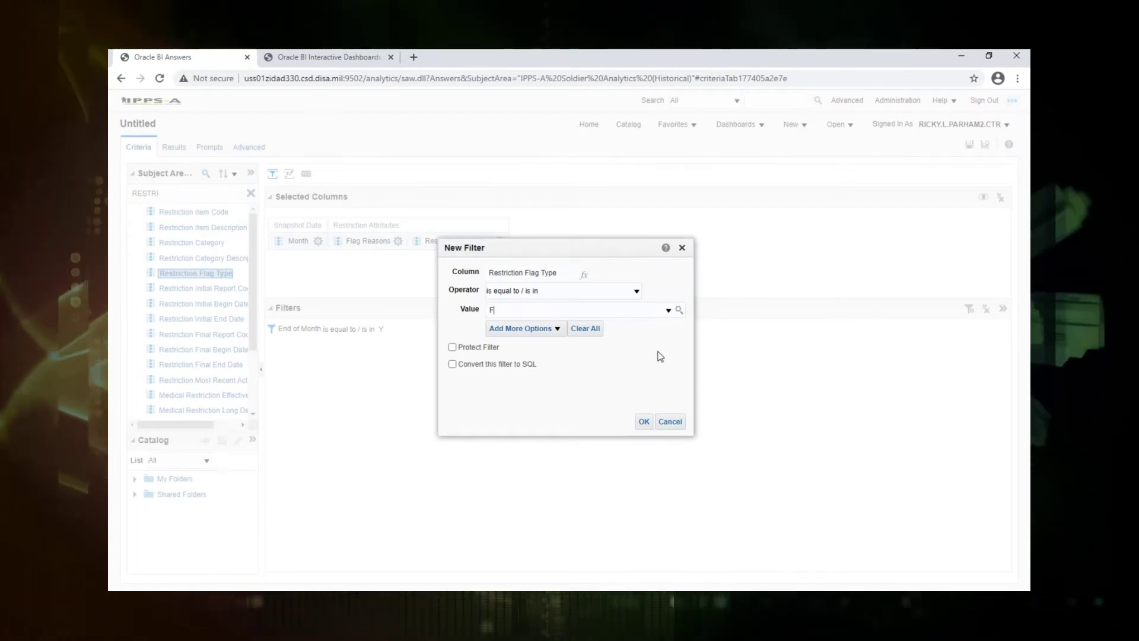
{"action": "type", "text": "F"}
{"action": "left_click", "coordinate": [644, 421]}
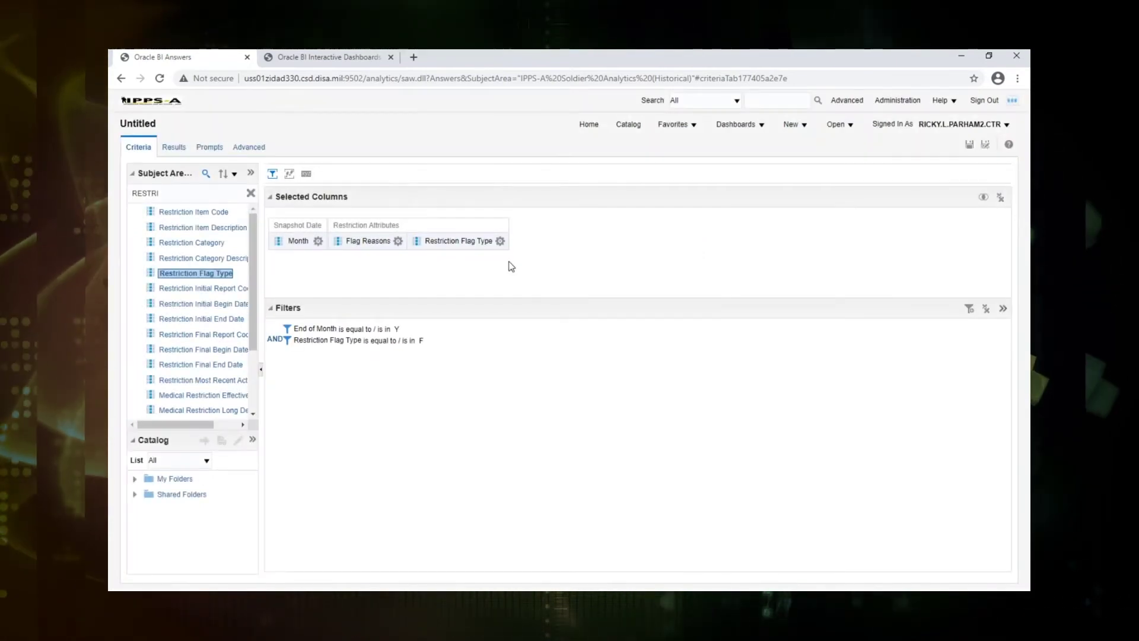
Delete the Restriction Flag Type column from the selected columns, check the monthly flag reasons in the results, and return to the criteria
{"action": "left_click", "coordinate": [500, 241]}
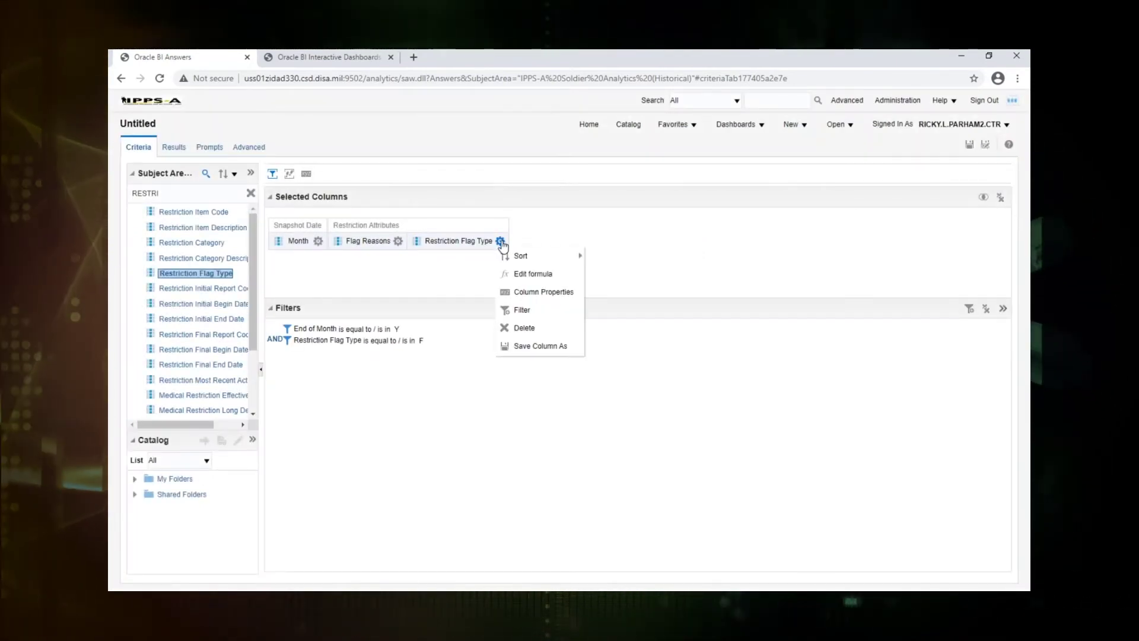
{"action": "left_click", "coordinate": [522, 328]}
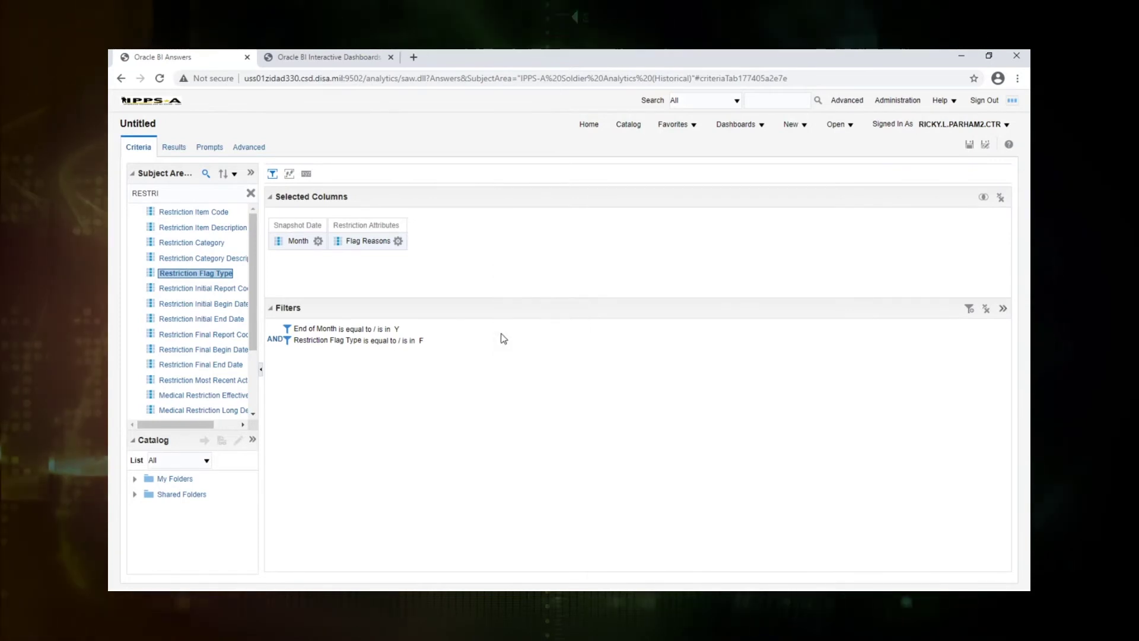
{"action": "left_click", "coordinate": [173, 147]}
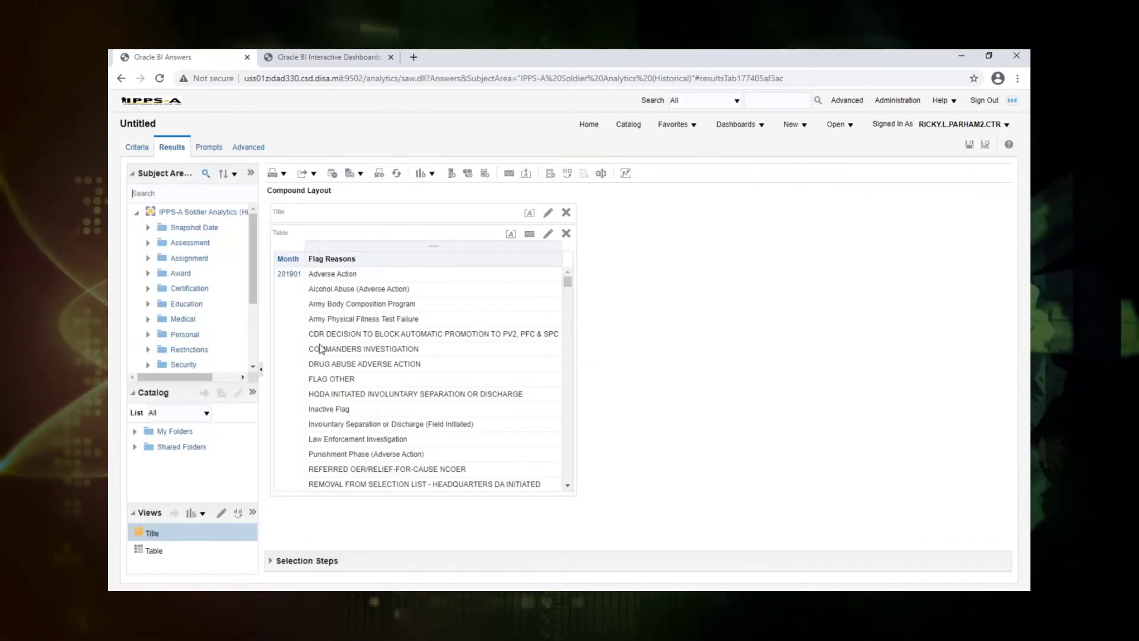
{"action": "left_click", "coordinate": [137, 147]}
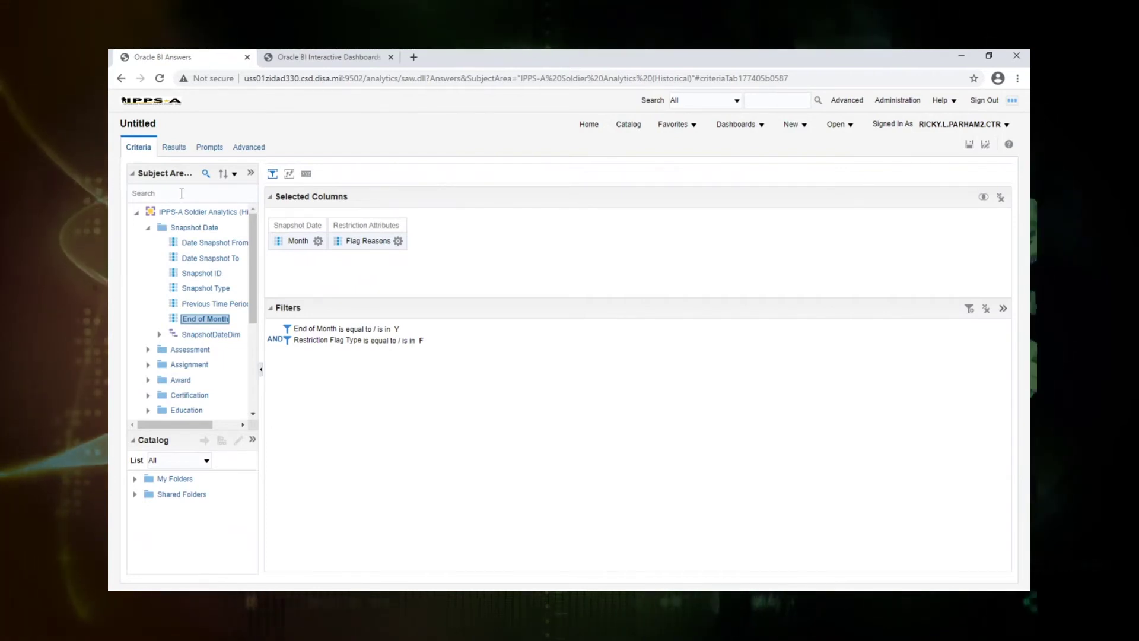
Search the subject area for restric, add the Restriction Initial Begin Date column, and give it the custom heading Number of Flags
{"action": "type", "text": "restric"}
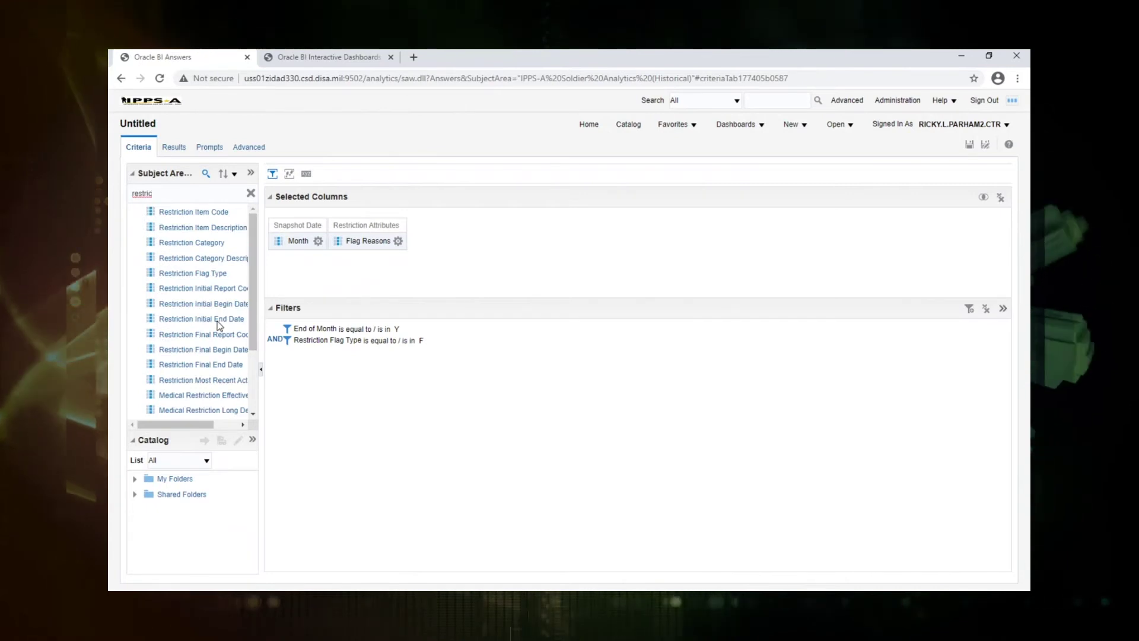
{"action": "double_click", "coordinate": [219, 304]}
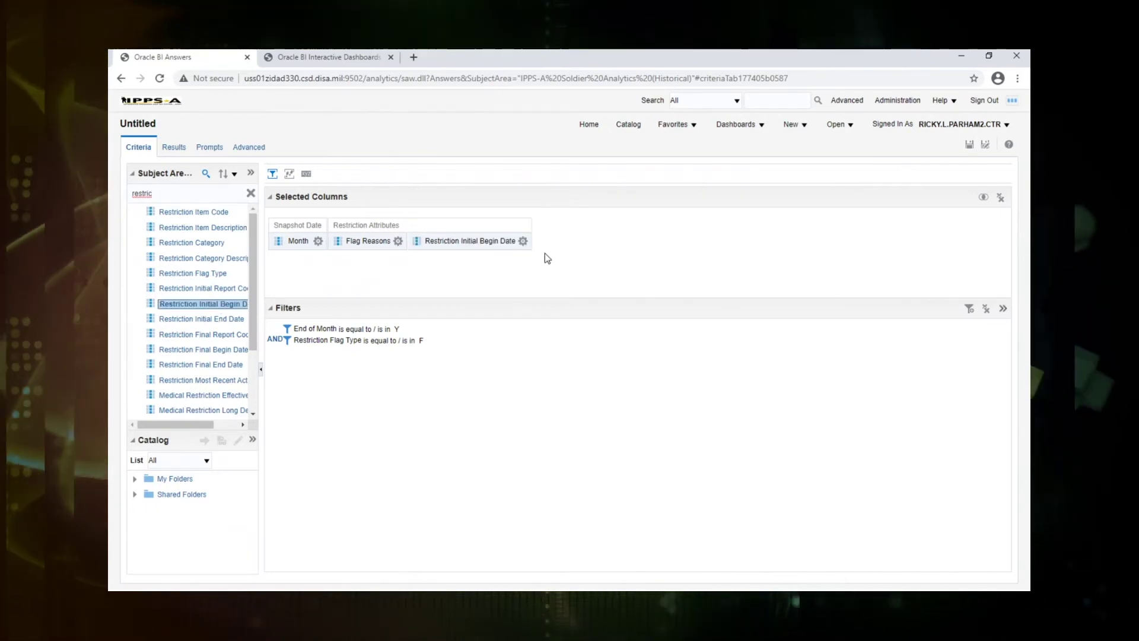
{"action": "left_click", "coordinate": [523, 241]}
{"action": "left_click", "coordinate": [549, 273]}
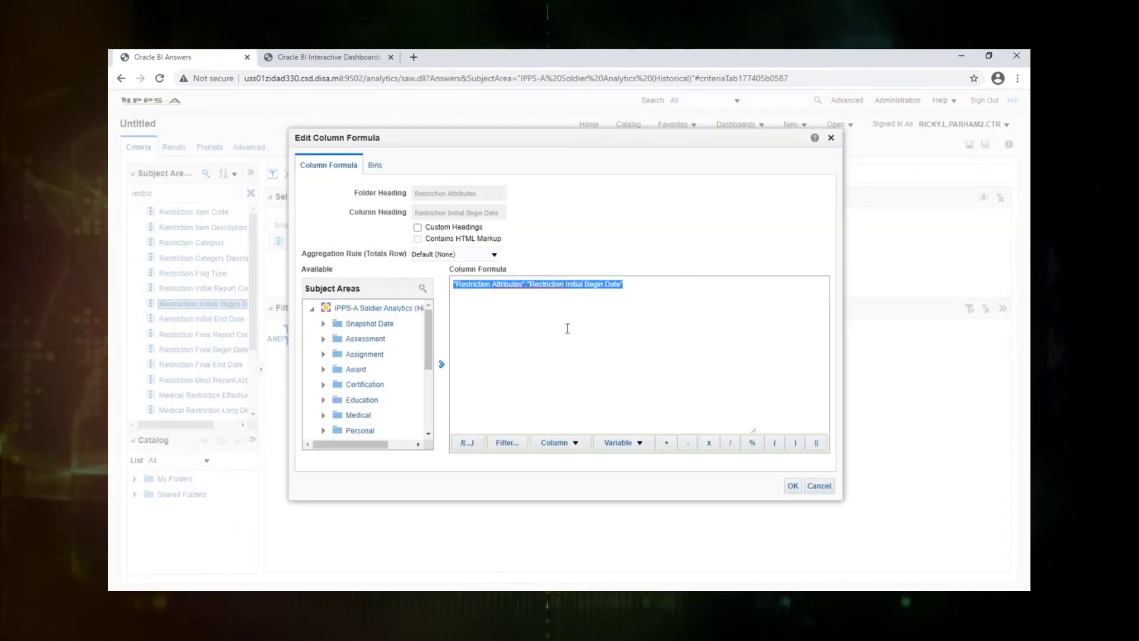
{"action": "left_click", "coordinate": [417, 228]}
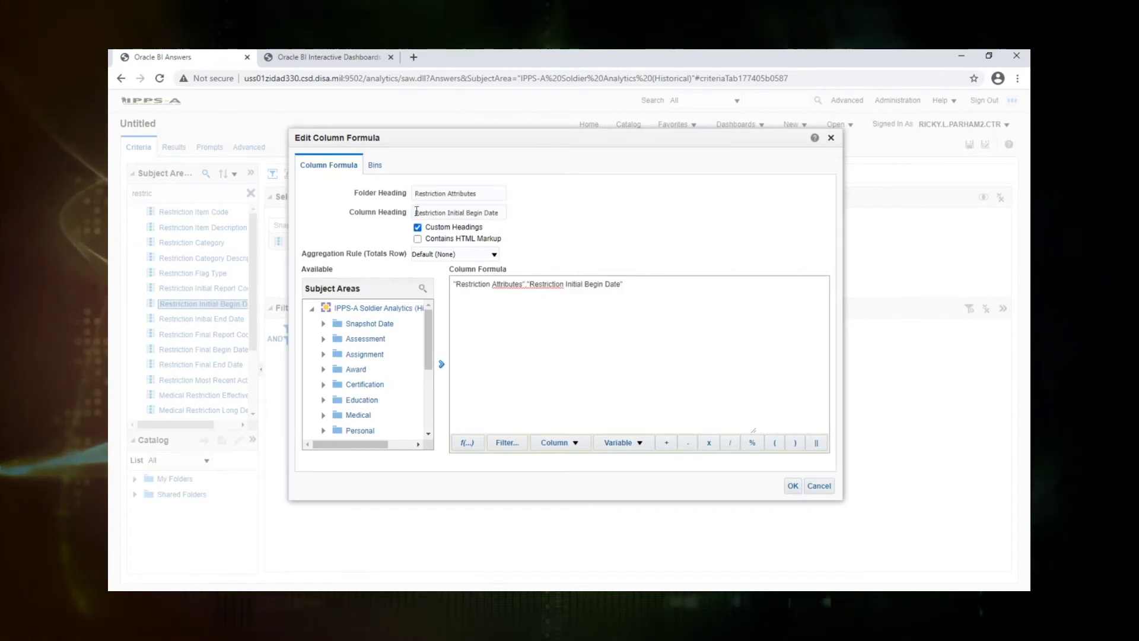
{"action": "triple_click", "coordinate": [469, 213]}
{"action": "type", "text": "Nu"}
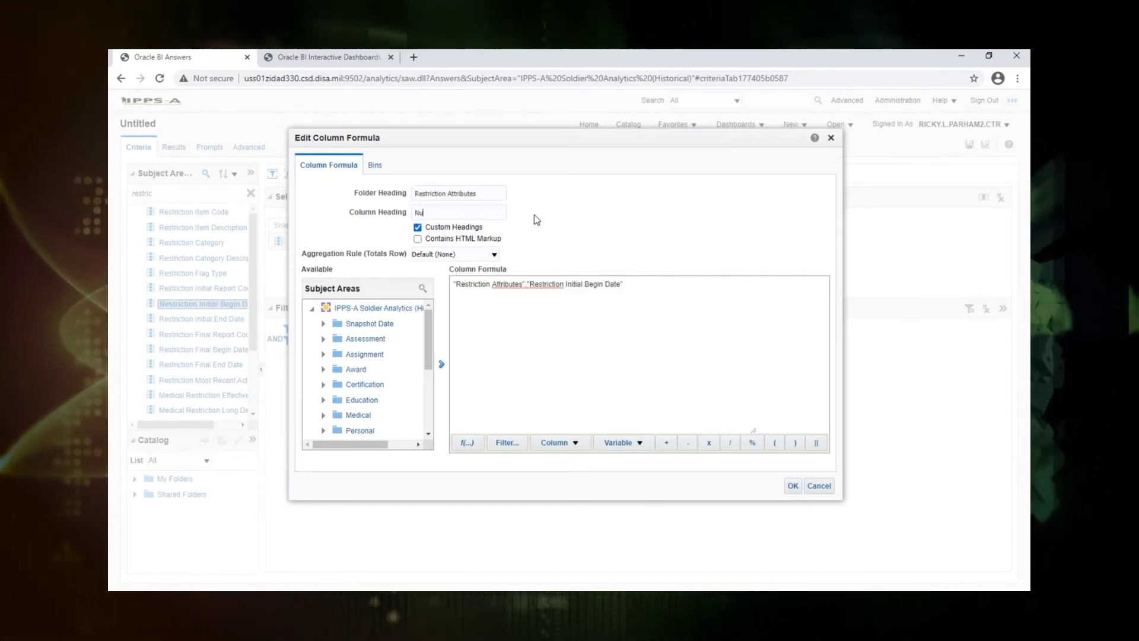
{"action": "type", "text": "mber of Flags"}
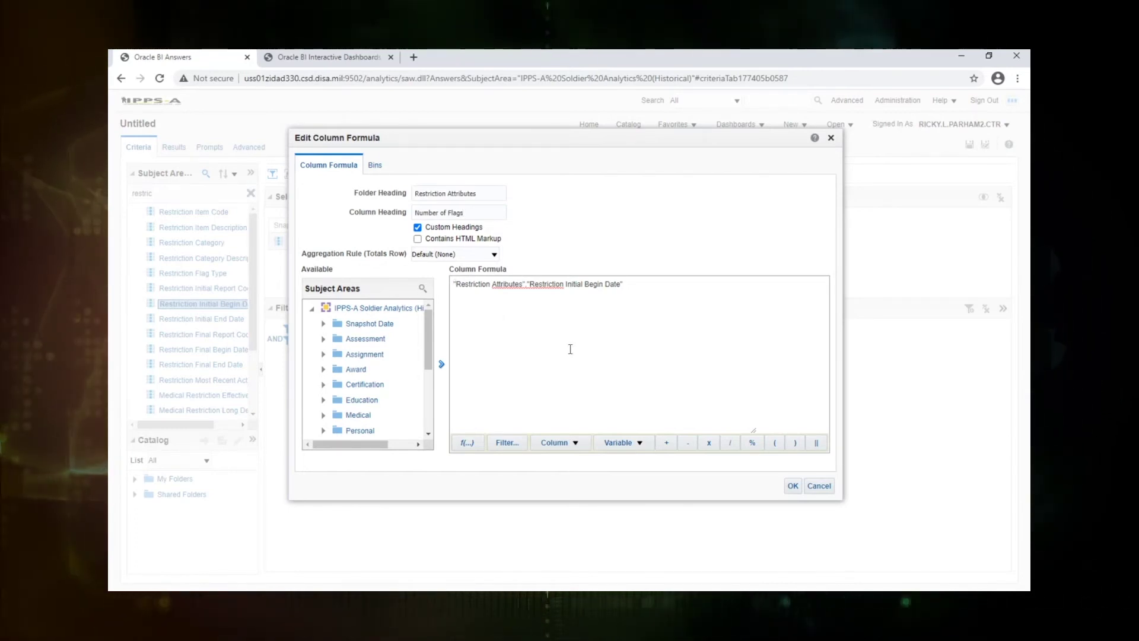
Begin the Number of Flags formula with SUM (CASE WHEN Restriction Initial Begin Date < the Date Snapshot To column
{"action": "type", "text": "UM (C"}
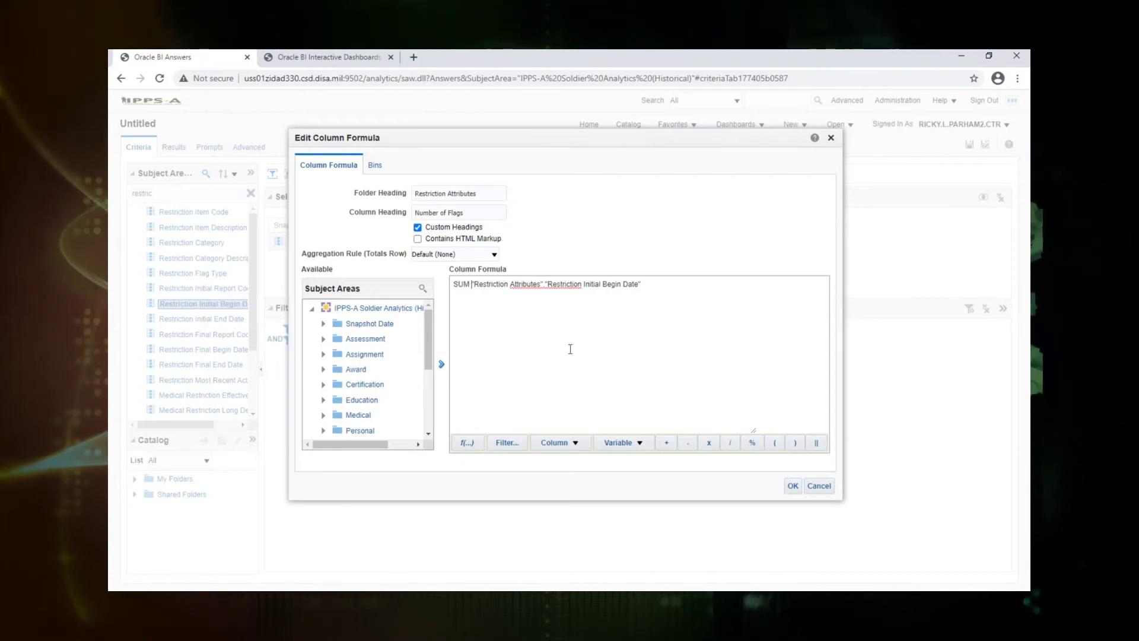
{"action": "type", "text": "ASE WHEN "}
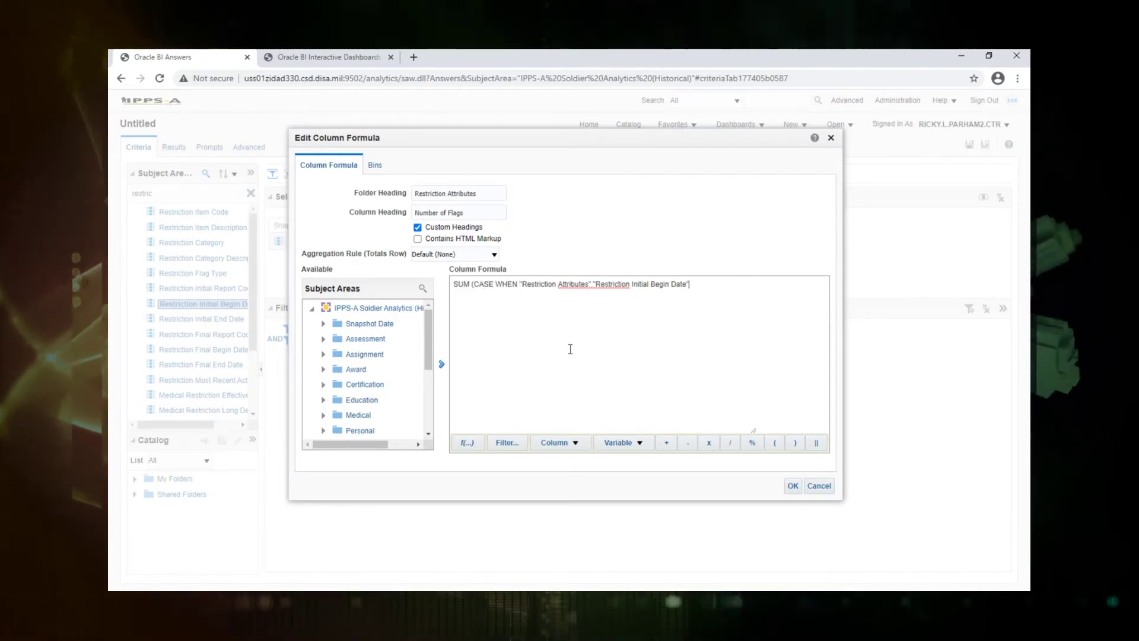
{"action": "type", "text": " <"}
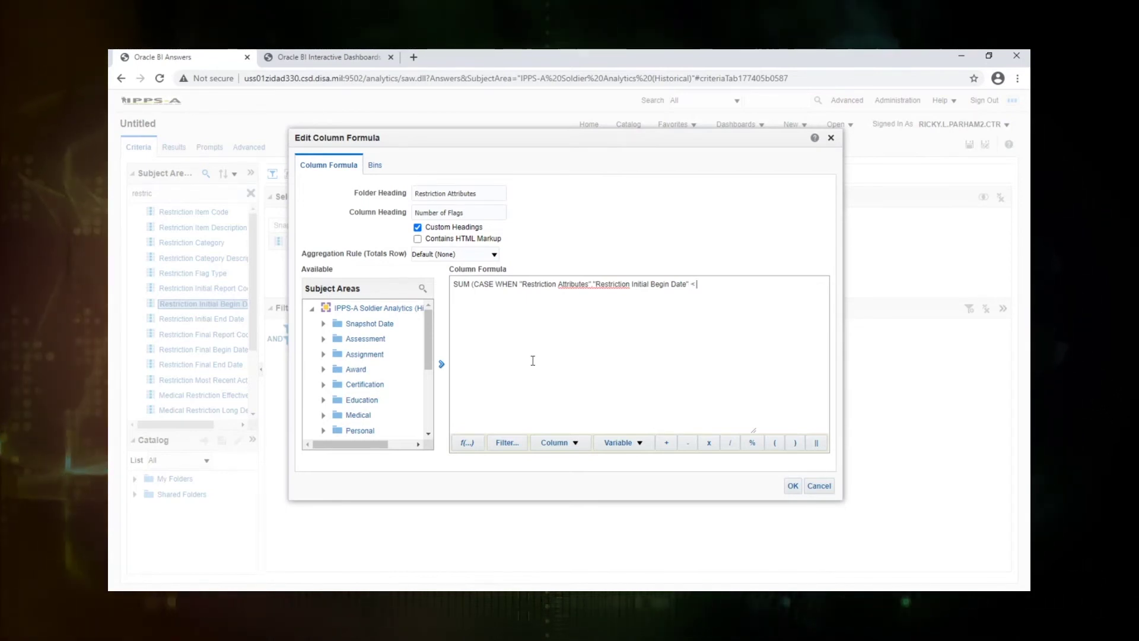
{"action": "left_click", "coordinate": [324, 324]}
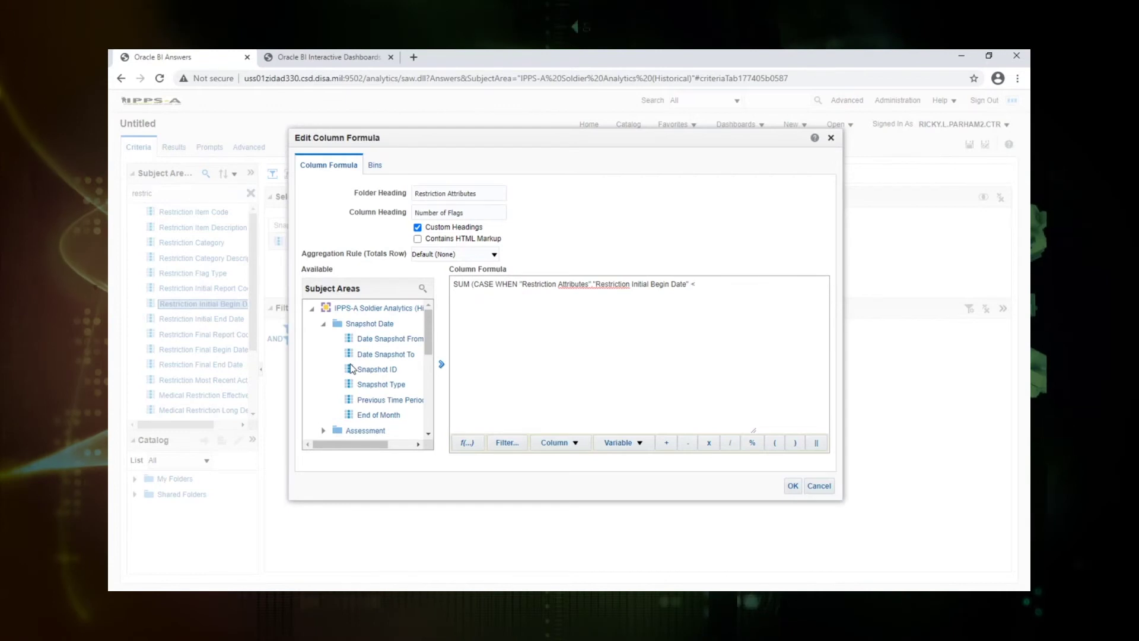
{"action": "left_click", "coordinate": [388, 354]}
{"action": "left_click", "coordinate": [442, 364]}
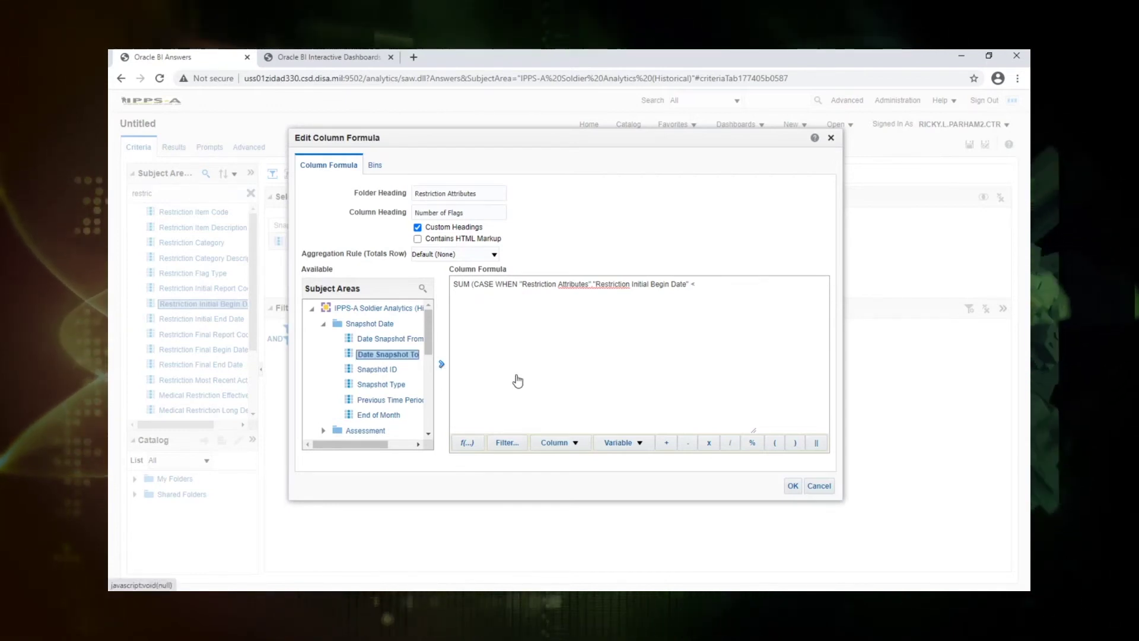
{"action": "left_click", "coordinate": [648, 364]}
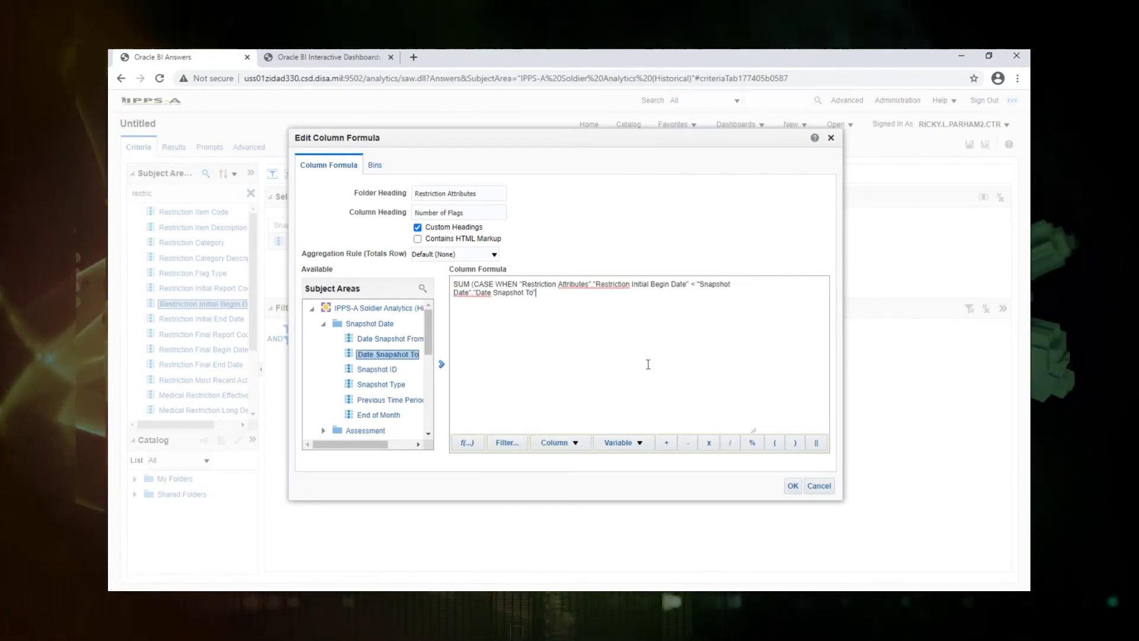
Extend the formula with AND, the Restriction Final End Date column from the Restrictions folder, and a > operator
{"action": "type", "text": "AND"}
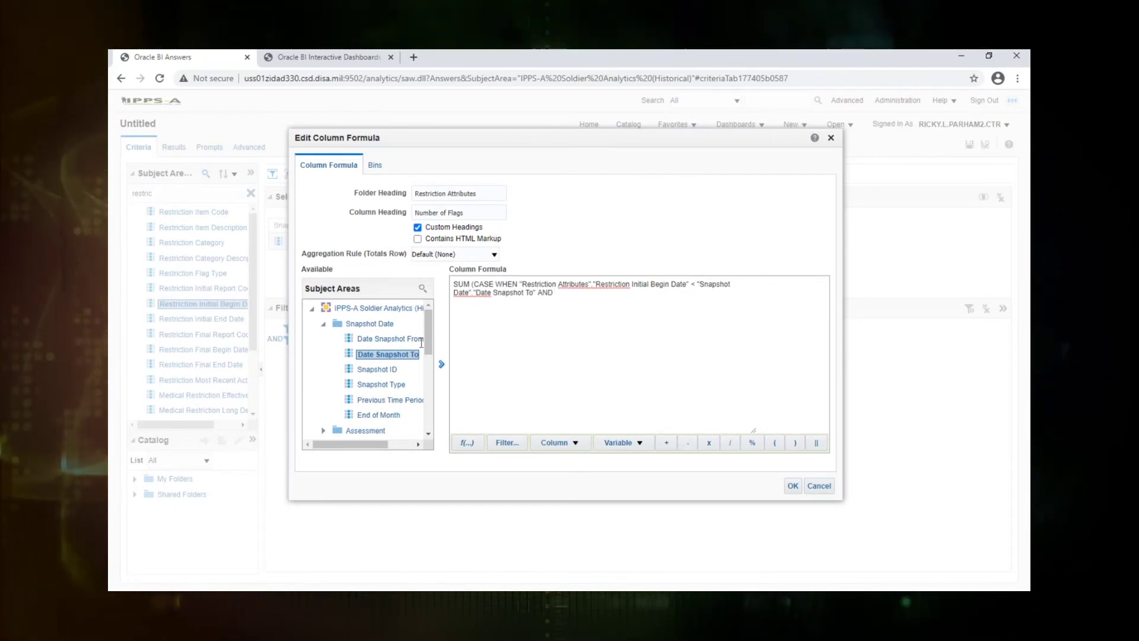
{"action": "left_click", "coordinate": [422, 289]}
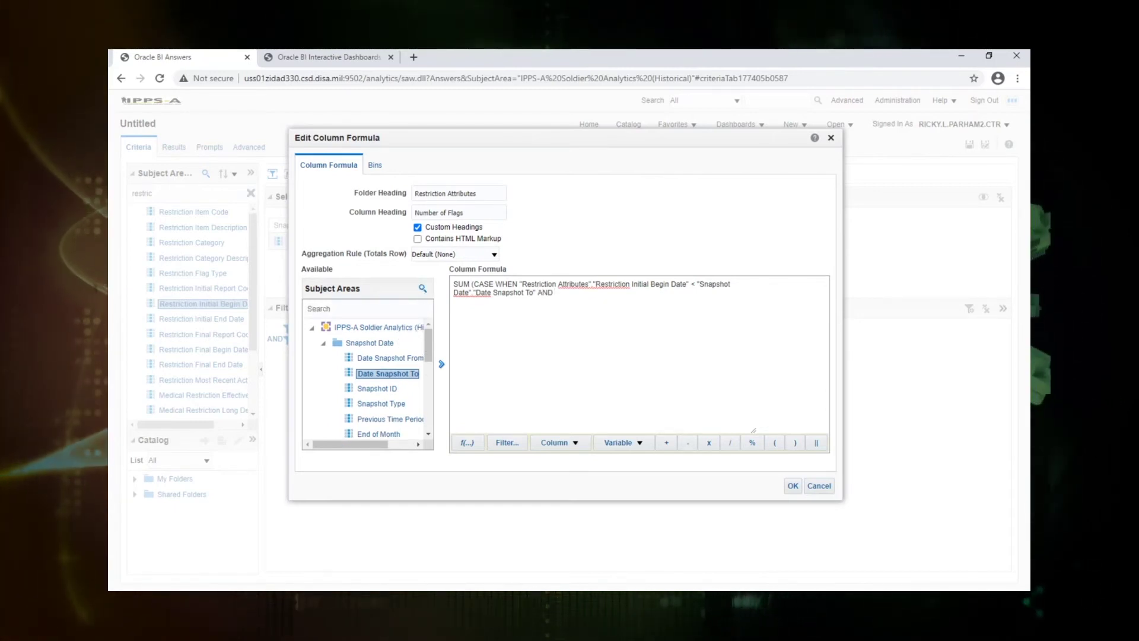
{"action": "left_click_drag", "start_coordinate": [428, 345], "coordinate": [428, 397]}
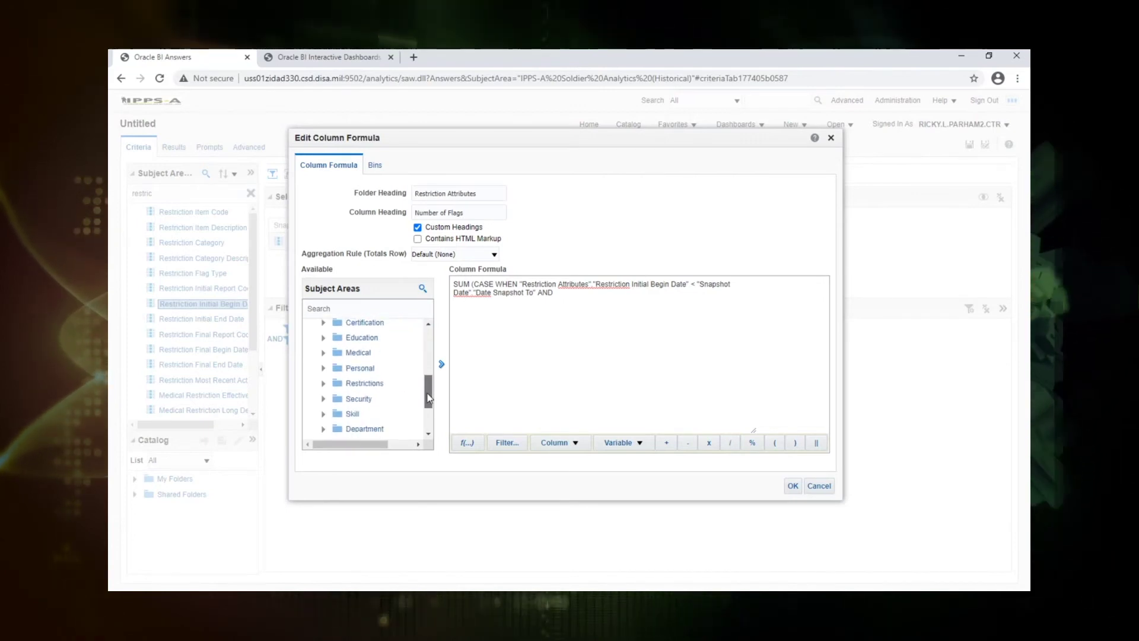
{"action": "left_click", "coordinate": [324, 383]}
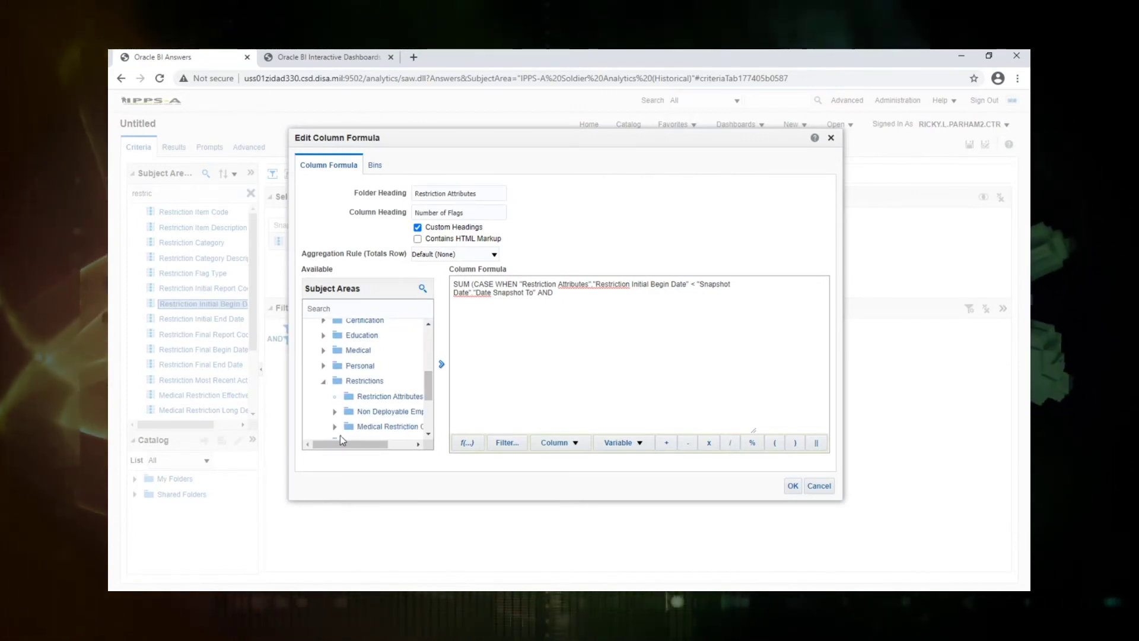
{"action": "left_click_drag", "start_coordinate": [374, 443], "coordinate": [388, 443]}
{"action": "left_click_drag", "start_coordinate": [429, 373], "coordinate": [403, 414]}
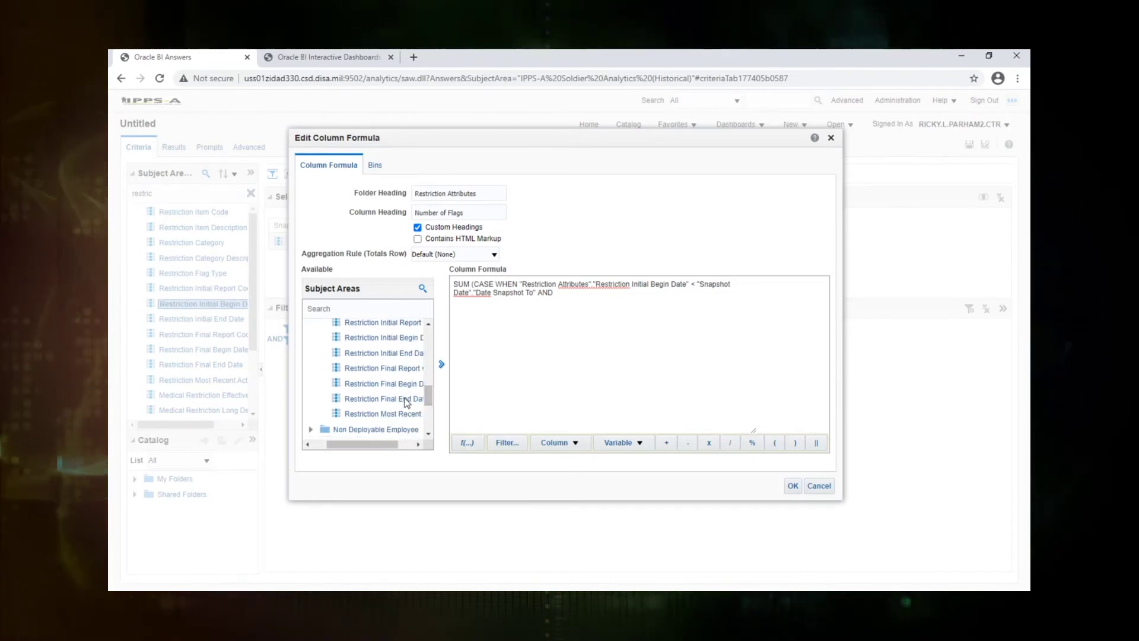
{"action": "left_click", "coordinate": [442, 364]}
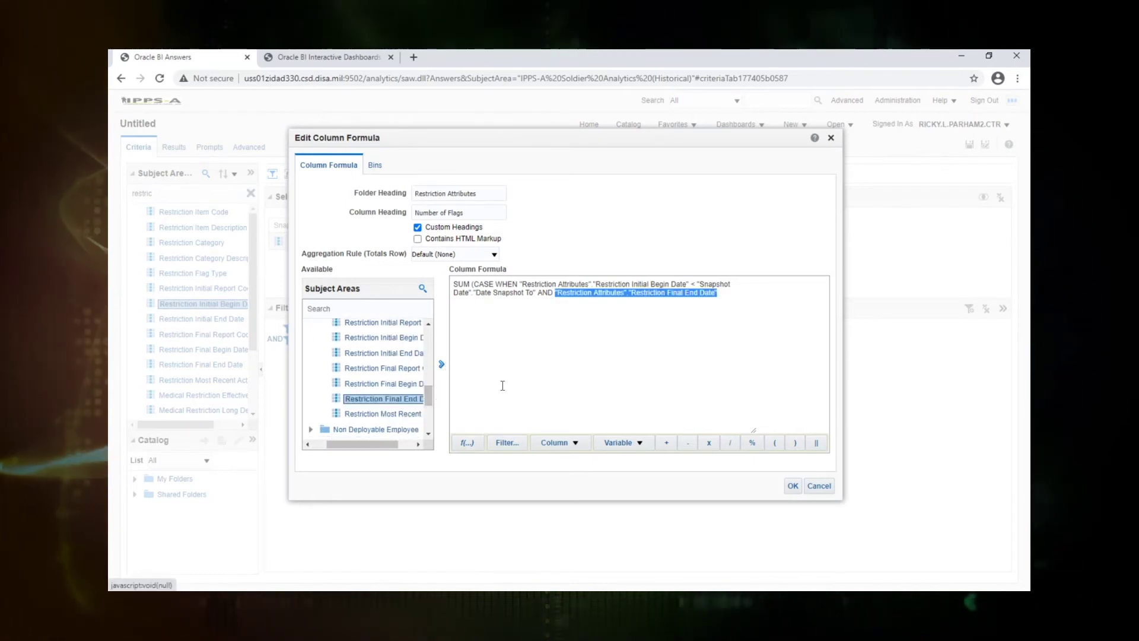
{"action": "left_click", "coordinate": [696, 331]}
{"action": "type", "text": ">"}
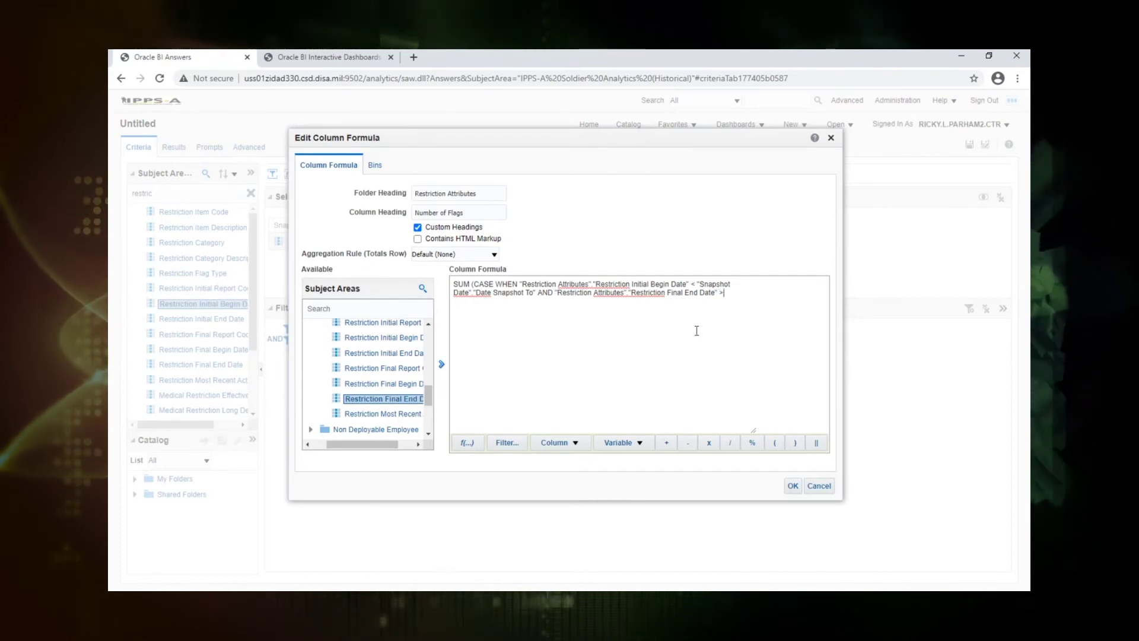
Complete the comparison with (Date Snapshot From - 15), append OR, and insert an opening parenthesis before Restriction Final End Date
{"action": "left_click_drag", "start_coordinate": [428, 394], "coordinate": [433, 344]}
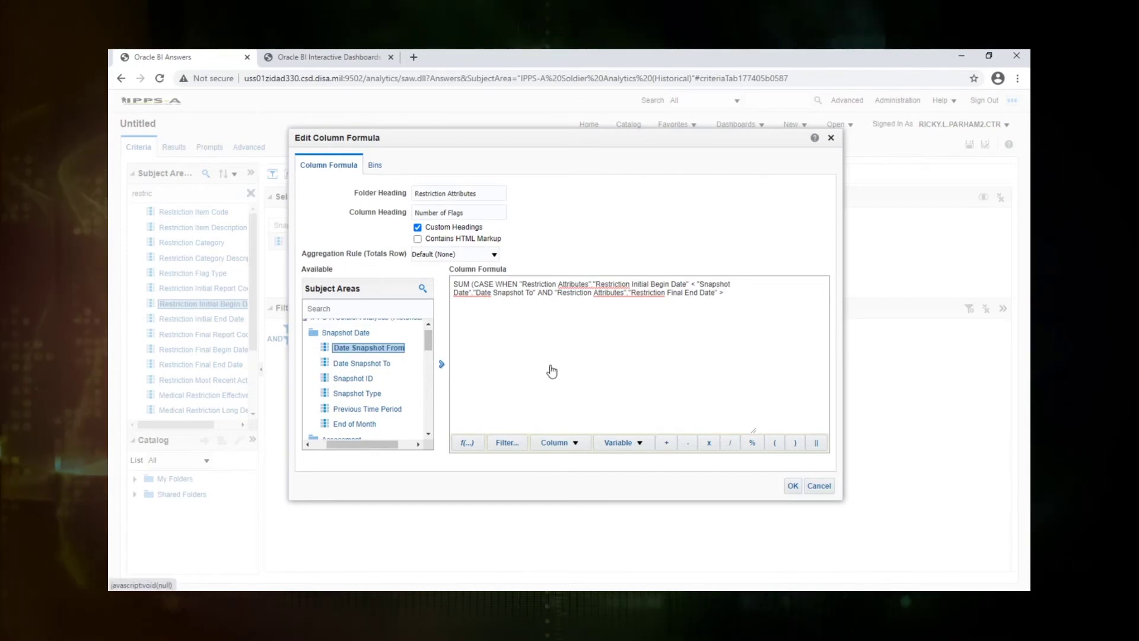
{"action": "left_click", "coordinate": [455, 303]}
{"action": "type", "text": "("}
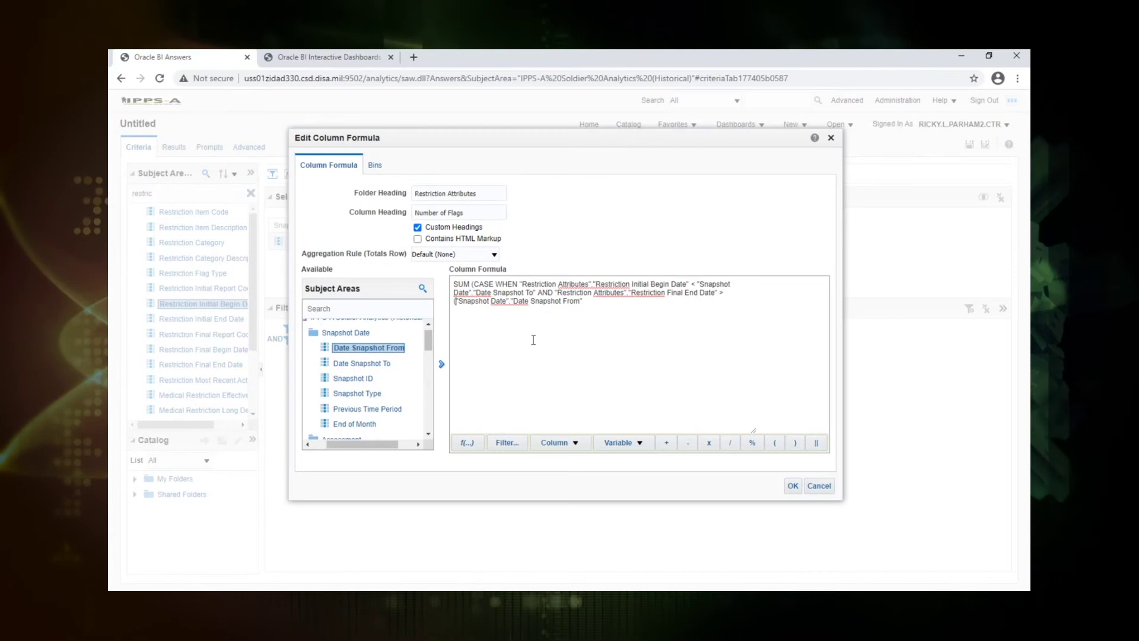
{"action": "left_click", "coordinate": [533, 340]}
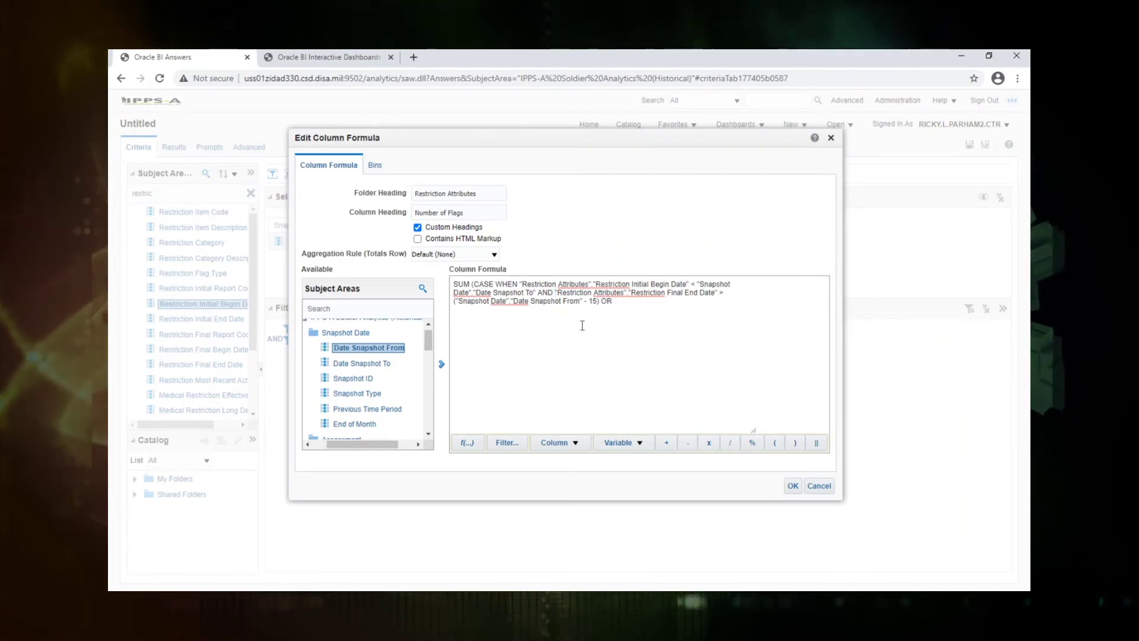
{"action": "type", "text": "("}
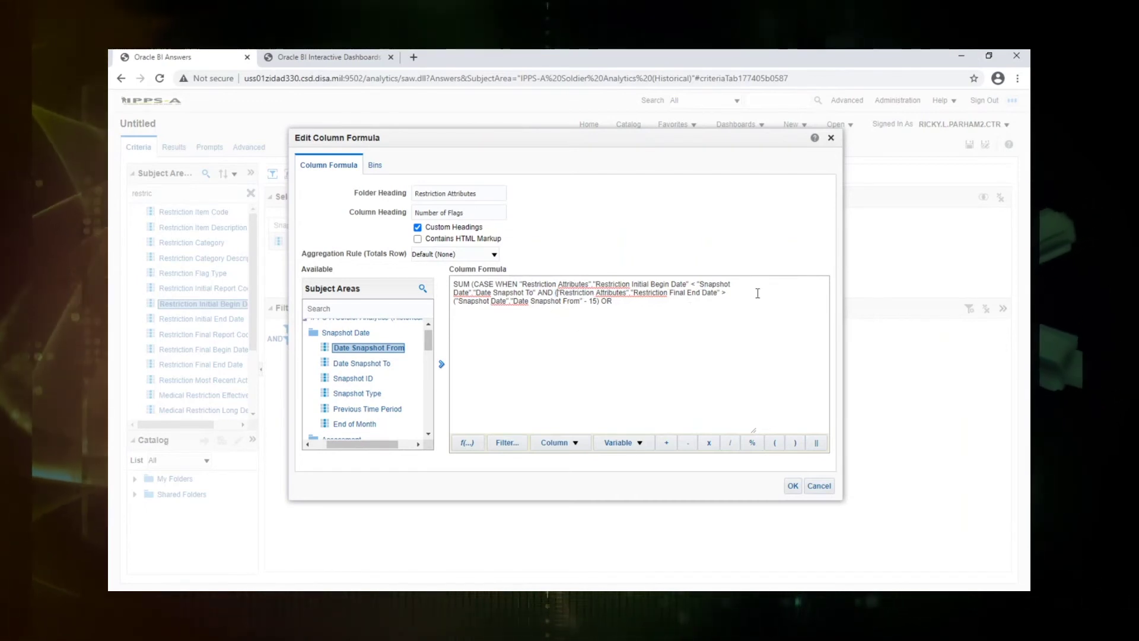
Copy the Restriction Final End Date reference after OR, finish the formula with IS NULL) THEN 1 ELSE 0 END), and apply it
{"action": "left_click", "coordinate": [717, 292], "text": "shift"}
{"action": "key", "text": "ctrl+c"}
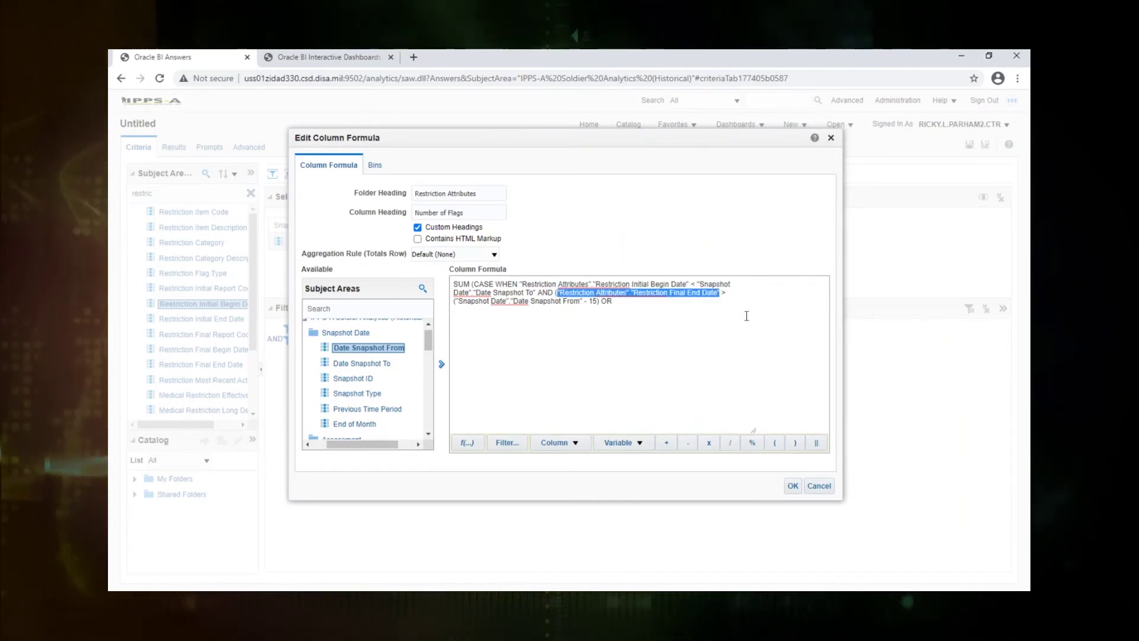
{"action": "key", "text": "Down"}
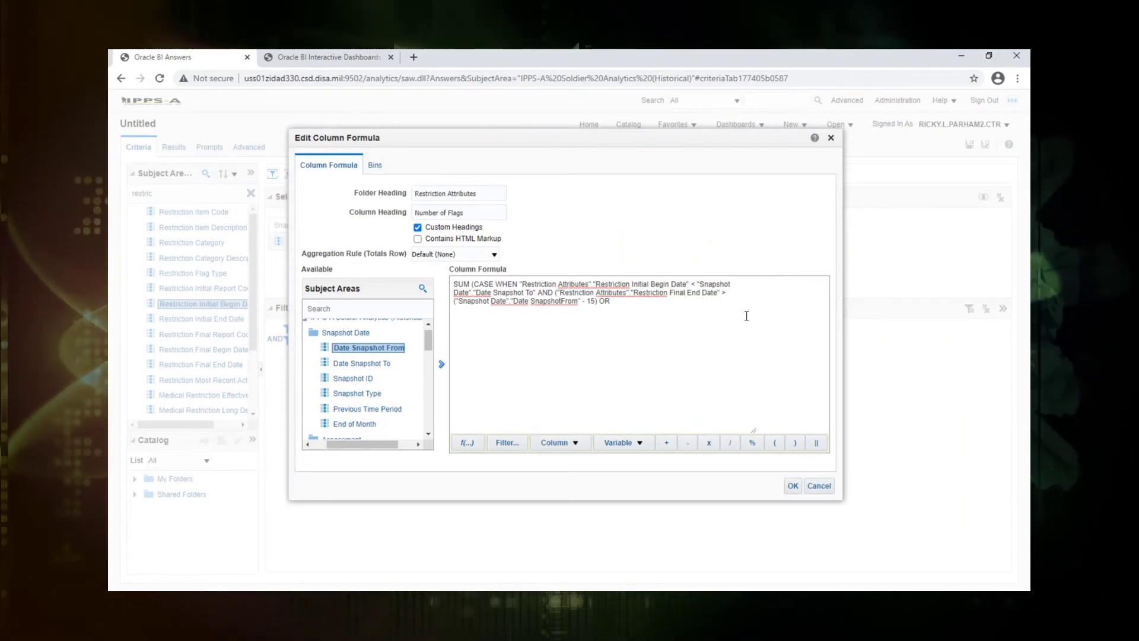
{"action": "key", "text": "ctrl+v"}
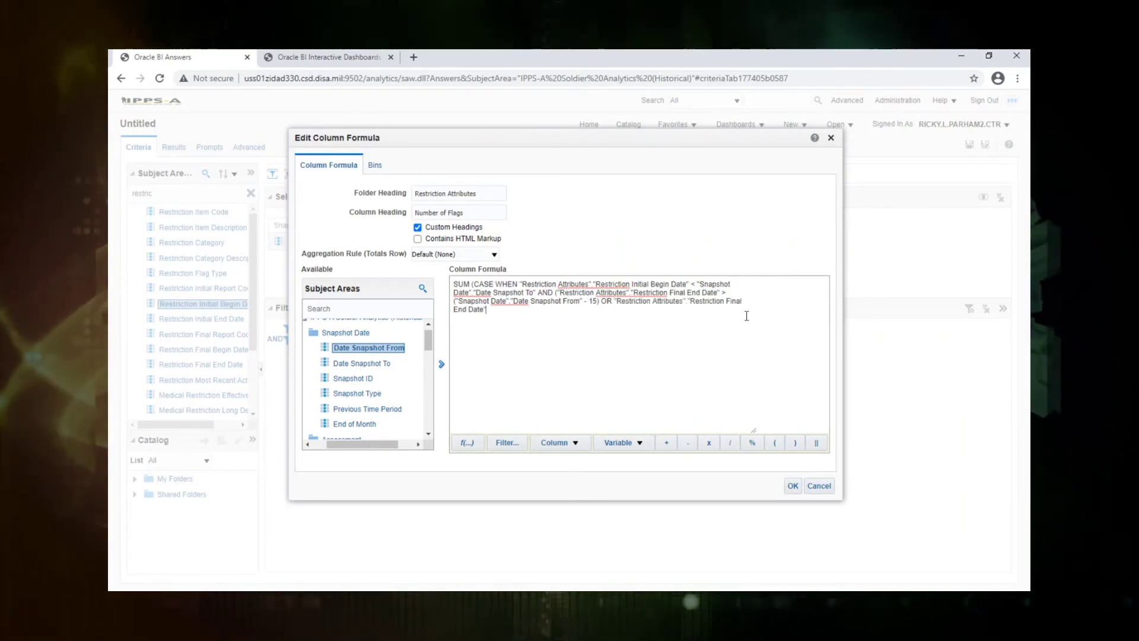
{"action": "type", "text": "IS NULL) THEN"}
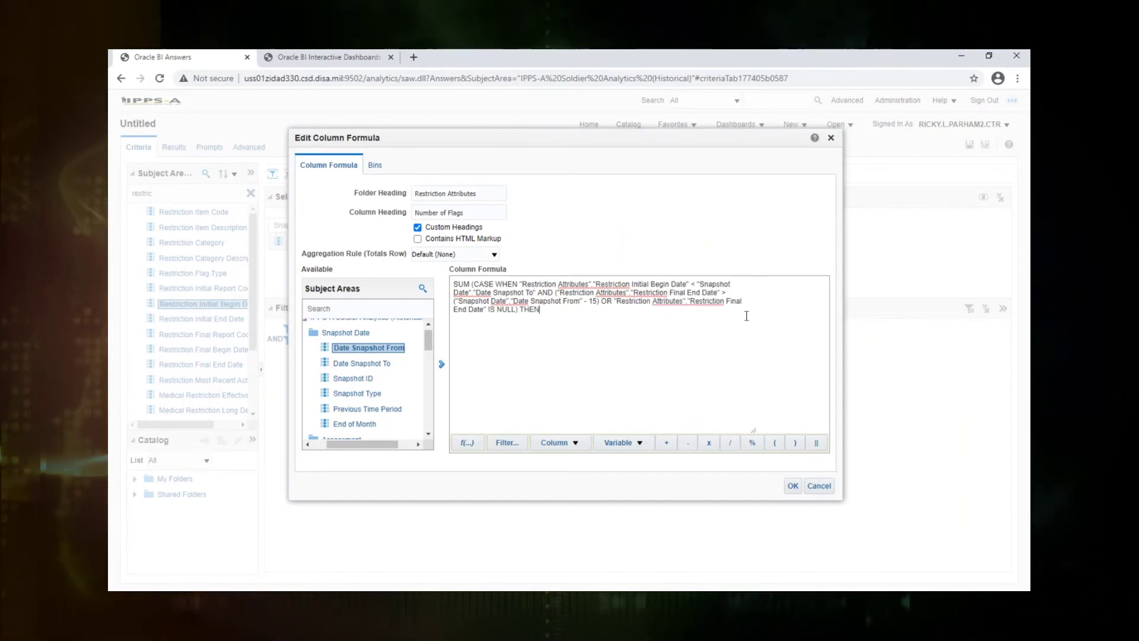
{"action": "type", "text": " 1 ELSE 0"}
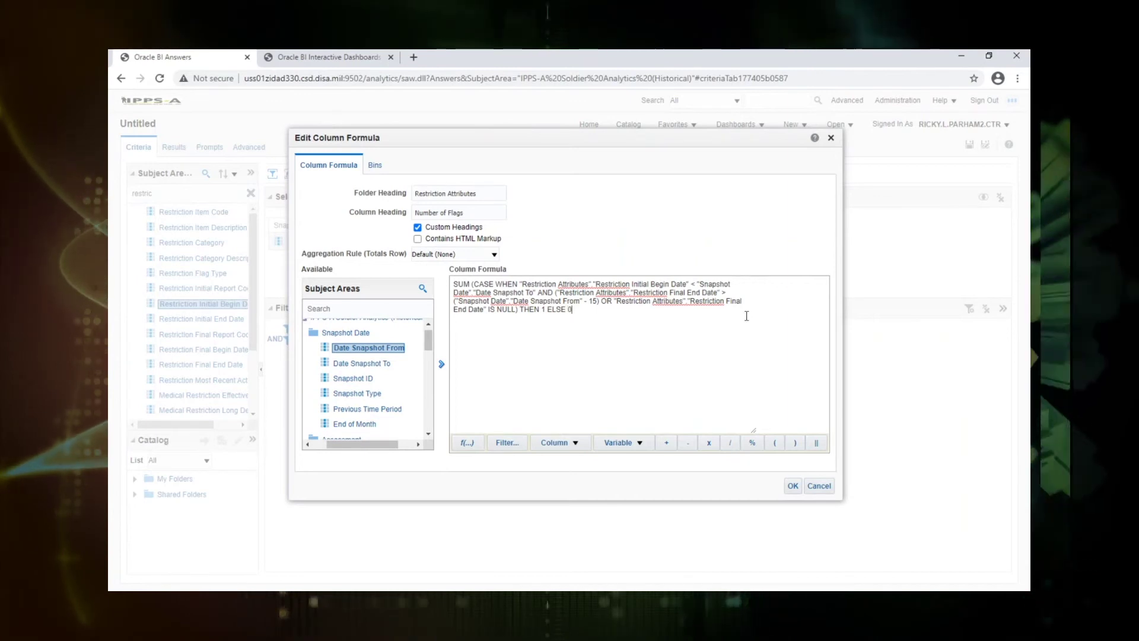
{"action": "type", "text": " END)"}
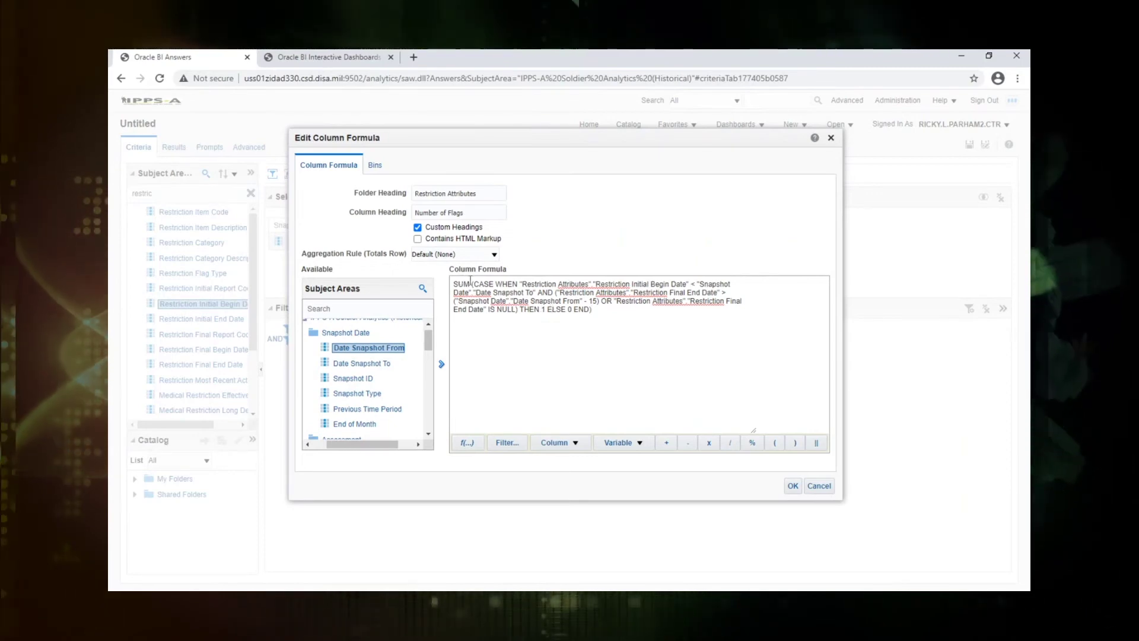
{"action": "left_click", "coordinate": [792, 485]}
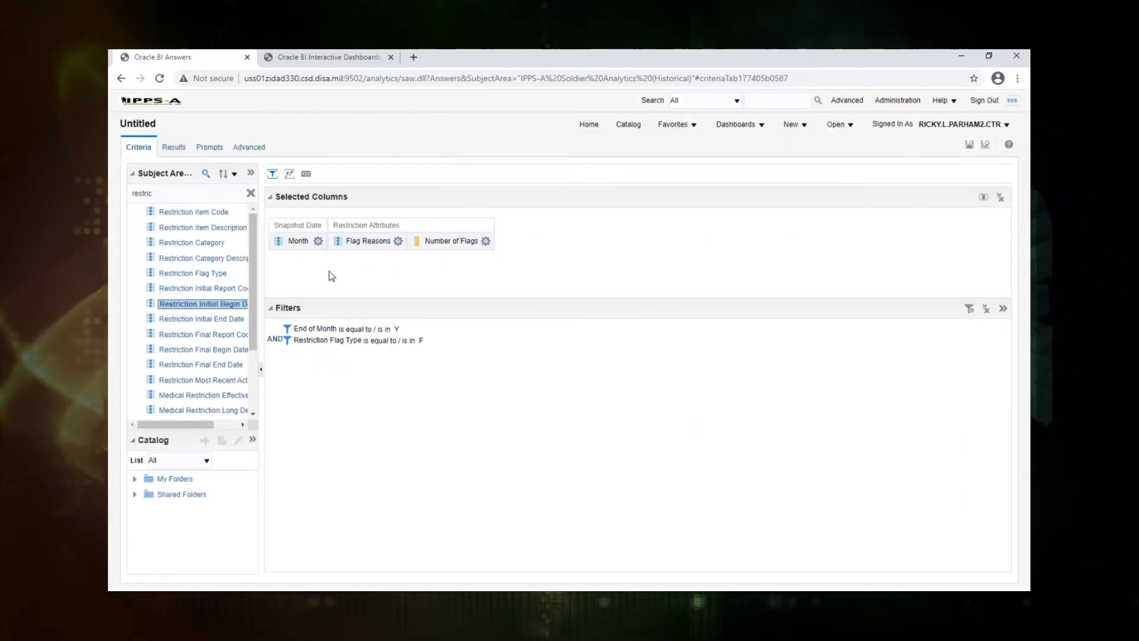
Show the analysis results, add a line graph, and remove the table and title views from the compound layout
{"action": "left_click", "coordinate": [173, 146]}
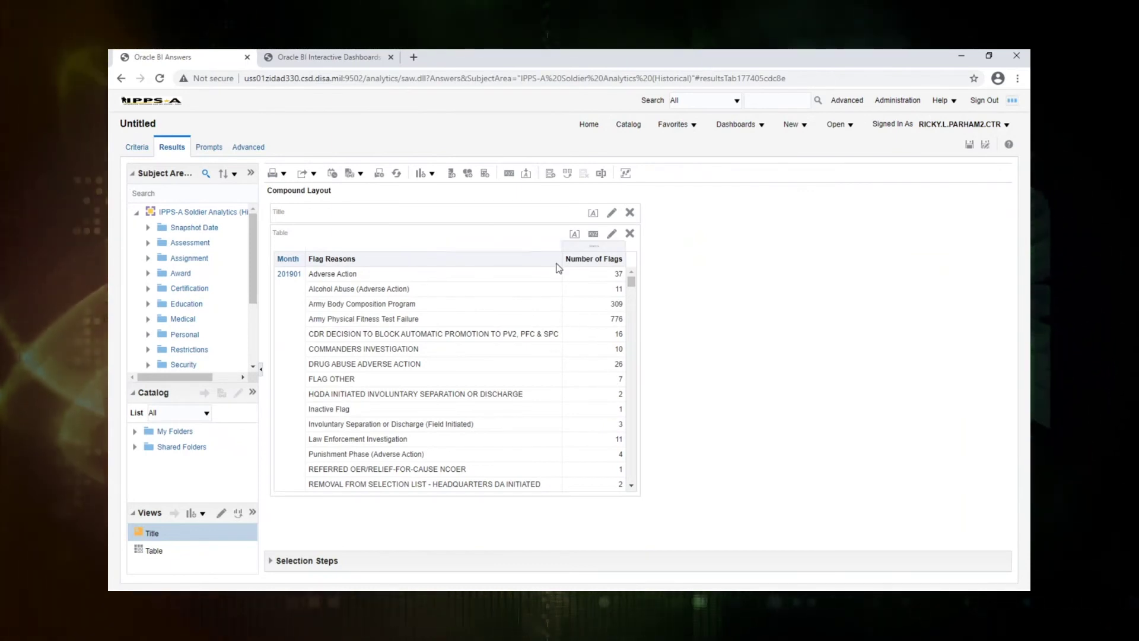
{"action": "left_click", "coordinate": [424, 172]}
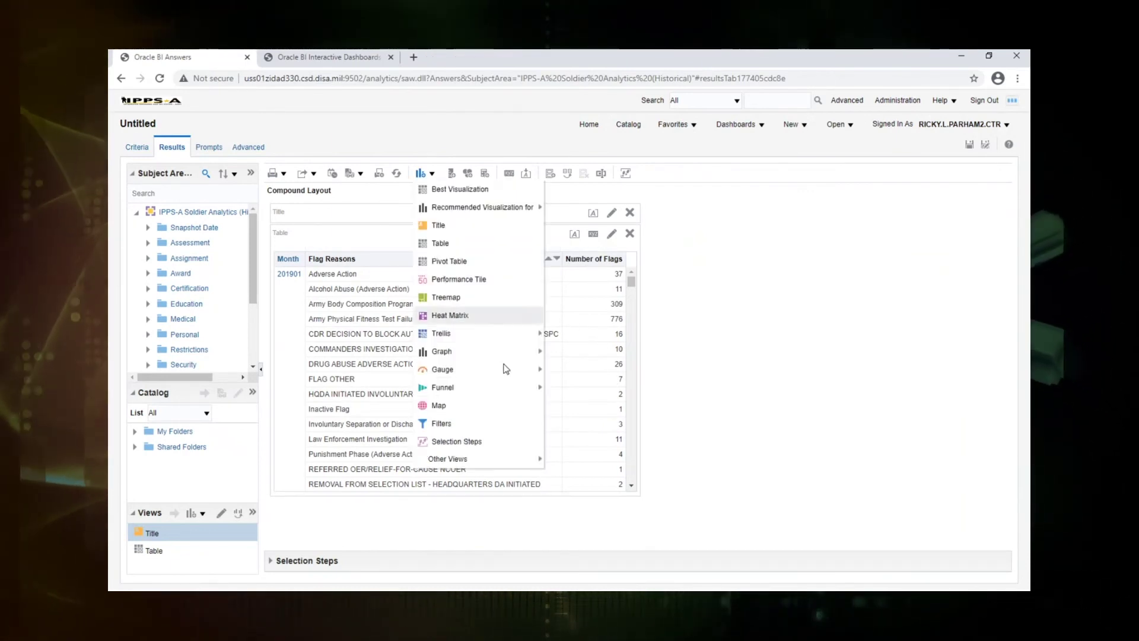
{"action": "mouse_move", "coordinate": [513, 354]}
{"action": "left_click", "coordinate": [572, 370]}
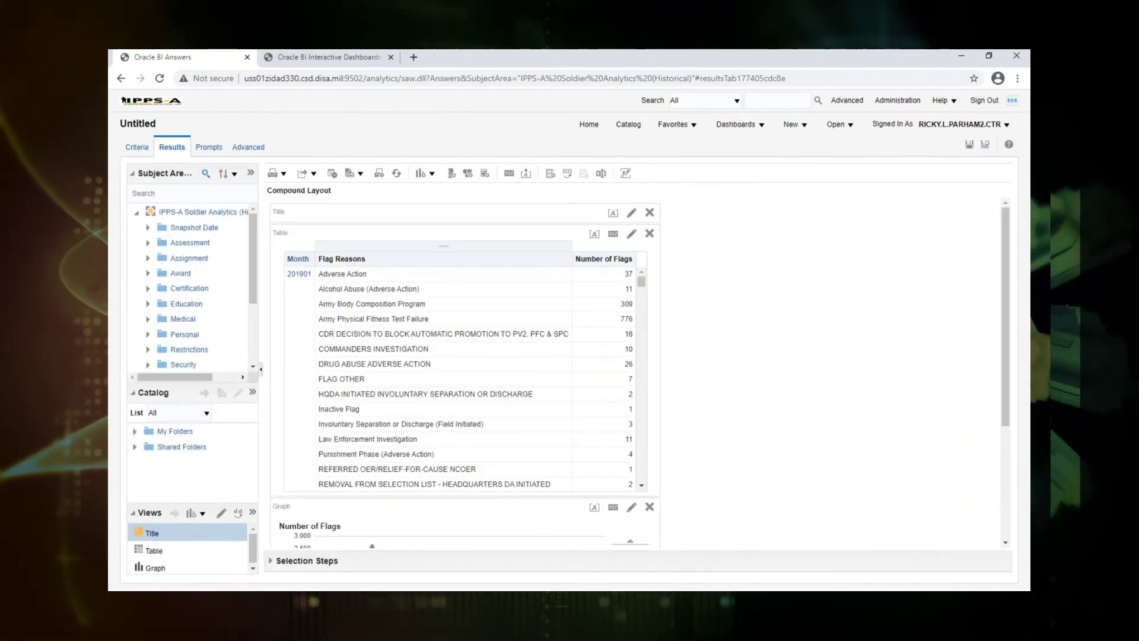
{"action": "left_click", "coordinate": [649, 233]}
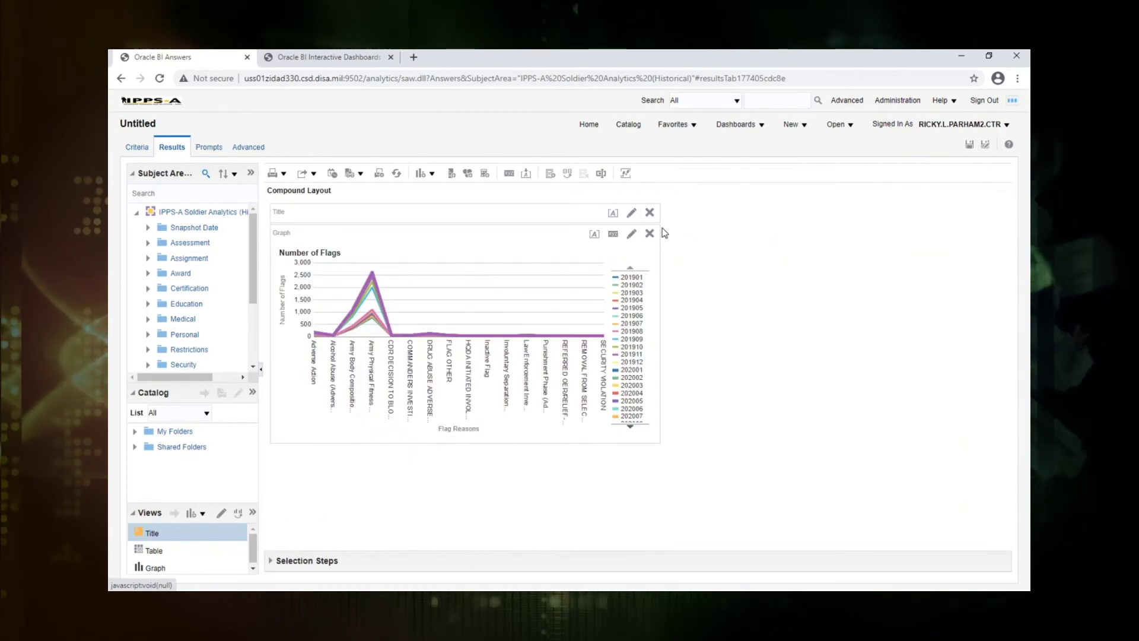
{"action": "left_click", "coordinate": [649, 212]}
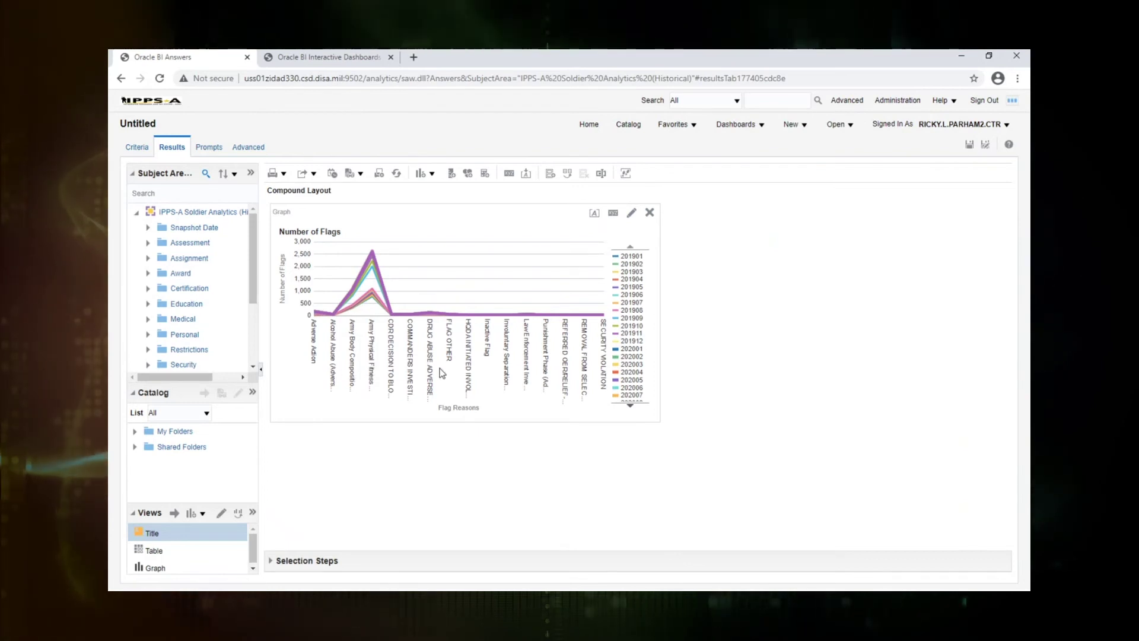
Edit the graph layout to group the horizontal axis by Month and vary color by Flag Reasons
{"action": "left_click", "coordinate": [631, 212]}
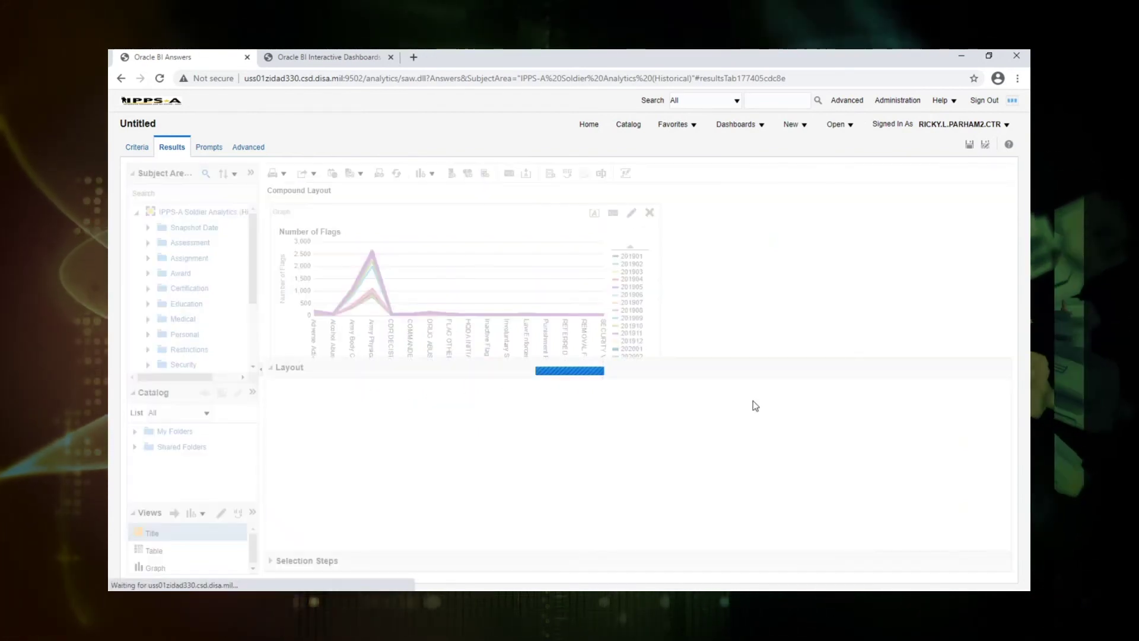
{"action": "scroll", "coordinate": [985, 418], "scroll_direction": "down", "scroll_amount": 3}
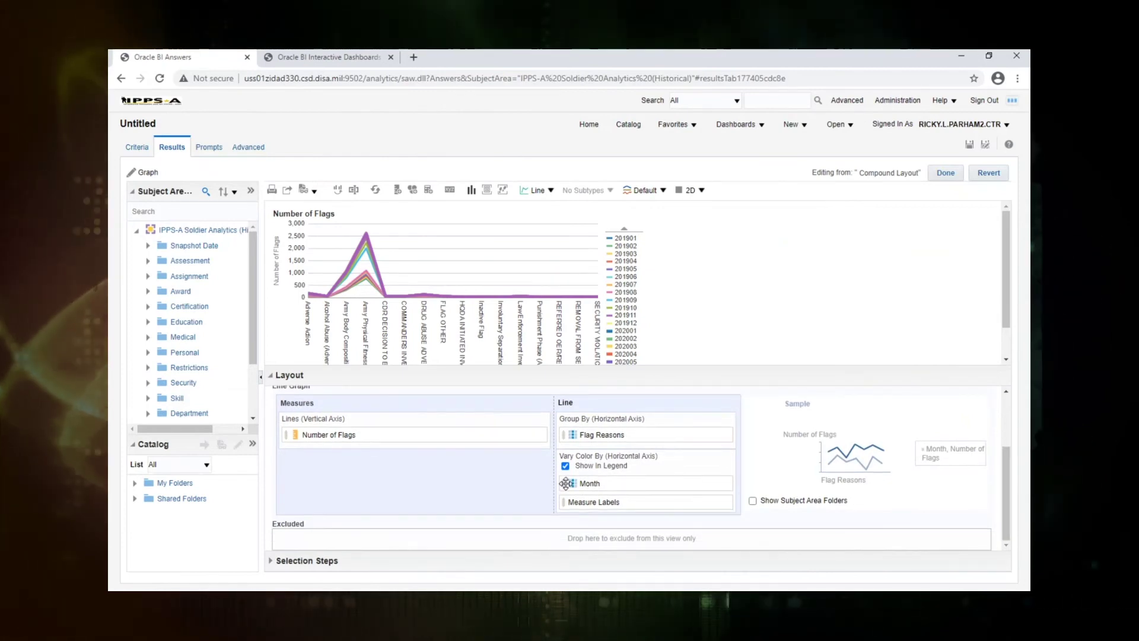
{"action": "left_click_drag", "start_coordinate": [568, 484], "coordinate": [595, 492]}
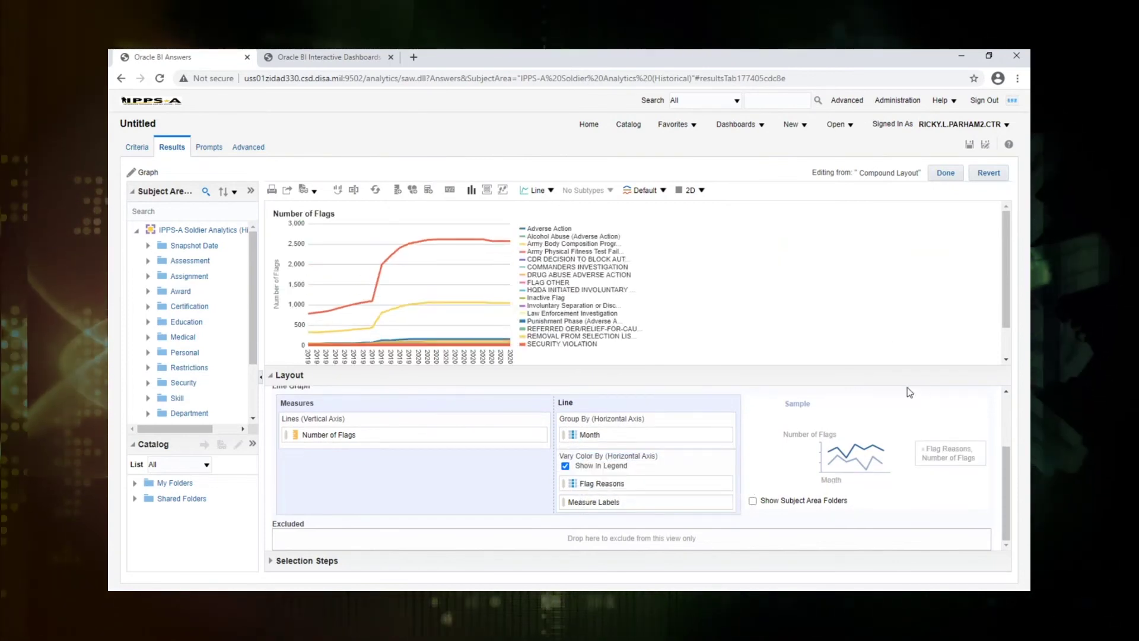
{"action": "left_click", "coordinate": [945, 173]}
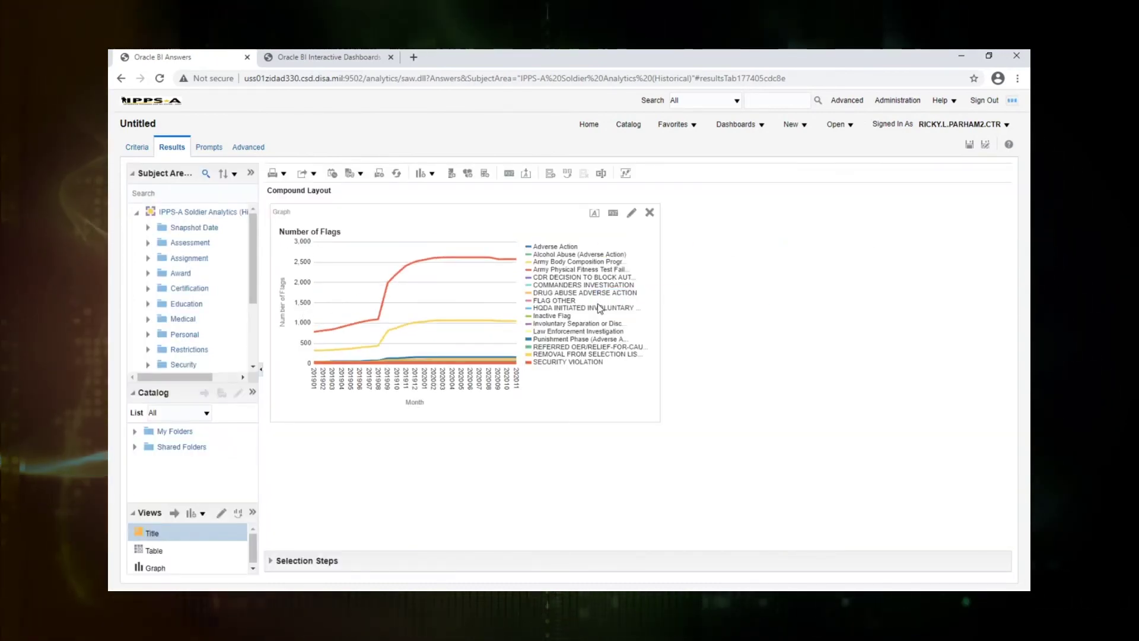
Set the graph's canvas width to 1400 pixels and its canvas height to 500 pixels
{"action": "left_click", "coordinate": [613, 212]}
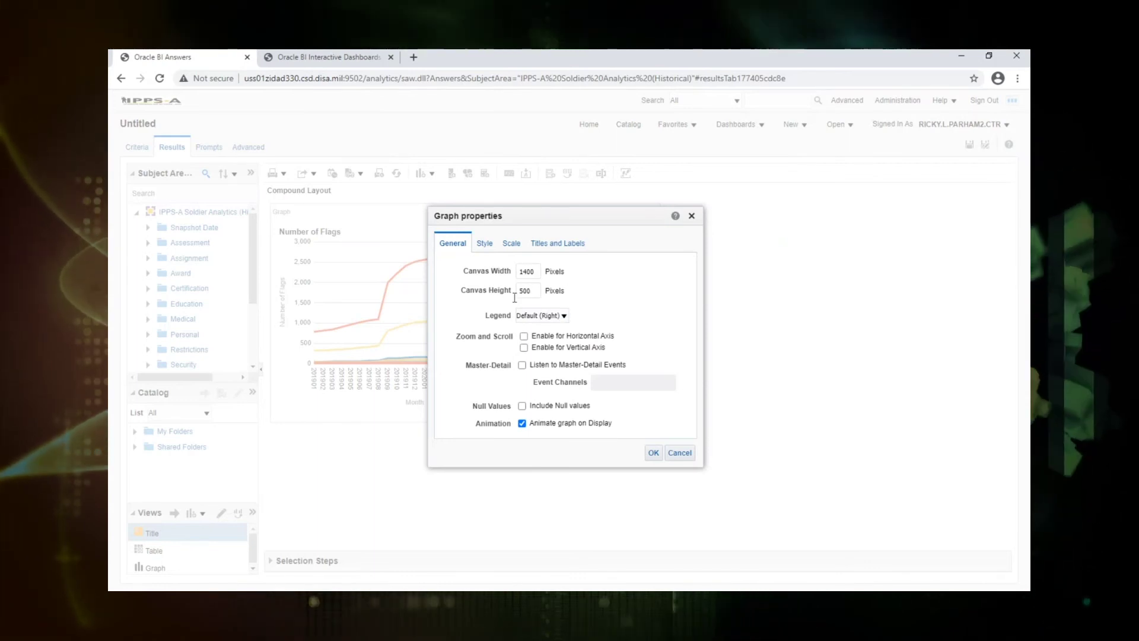
{"action": "left_click", "coordinate": [653, 453]}
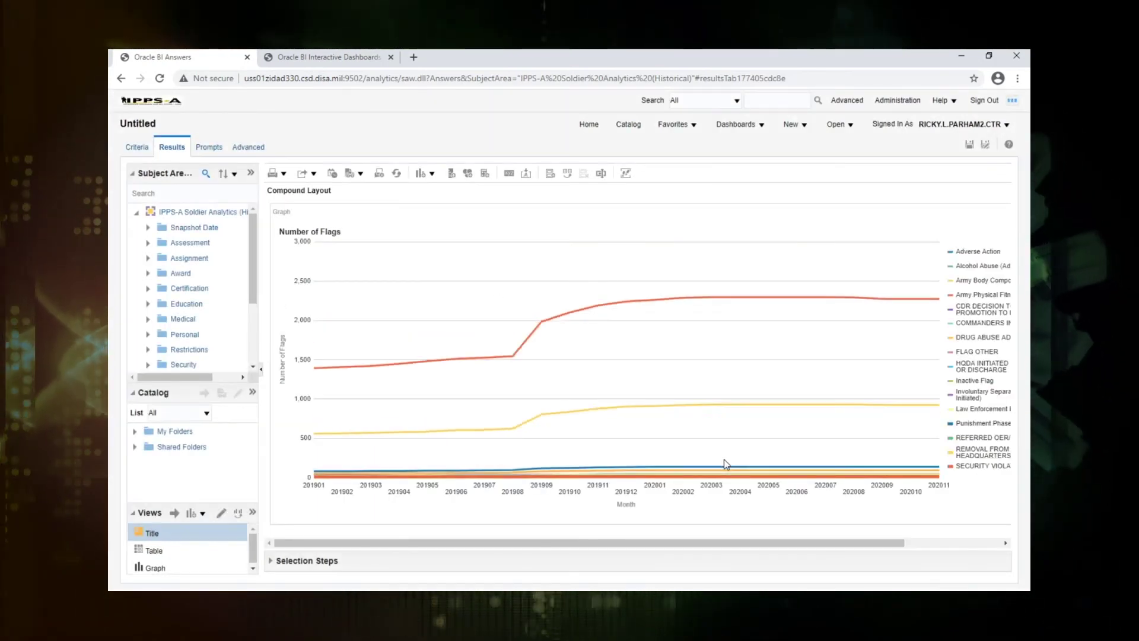
Save the graph analysis as flag_distribution_graph in /My Folders/Demo_files/Build
{"action": "left_click", "coordinate": [262, 369]}
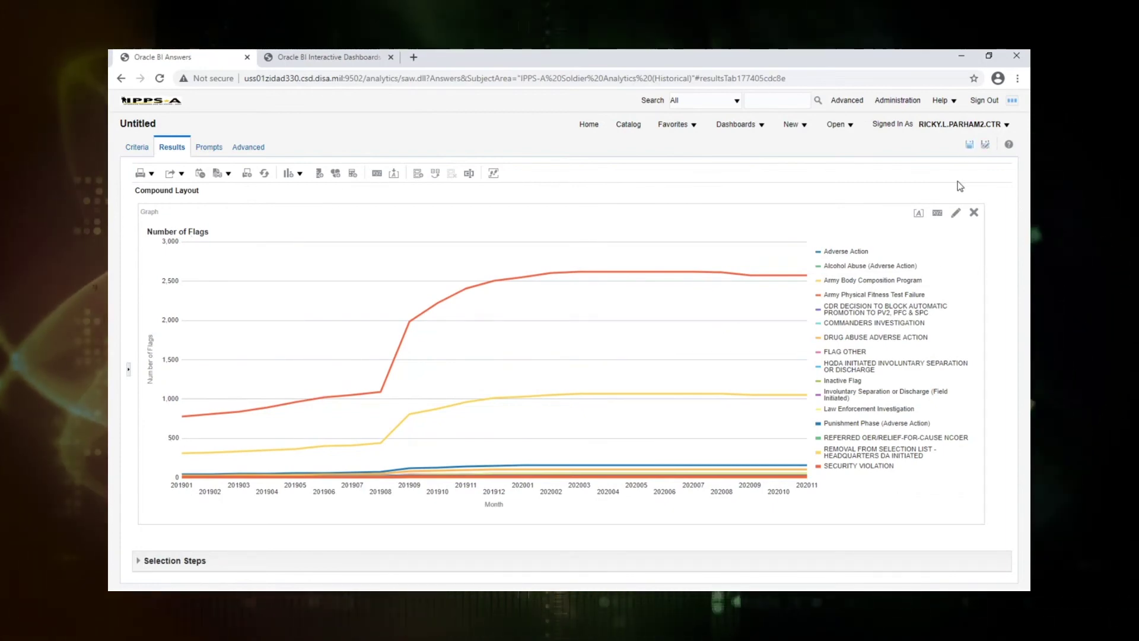
{"action": "left_click", "coordinate": [969, 144]}
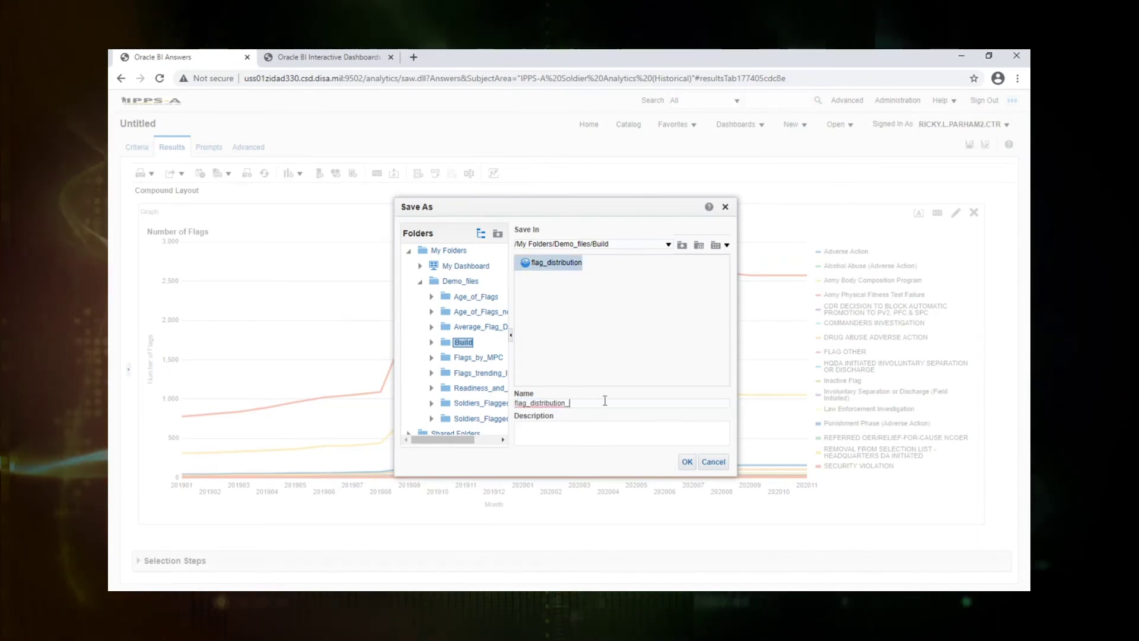
{"action": "type", "text": "raph"}
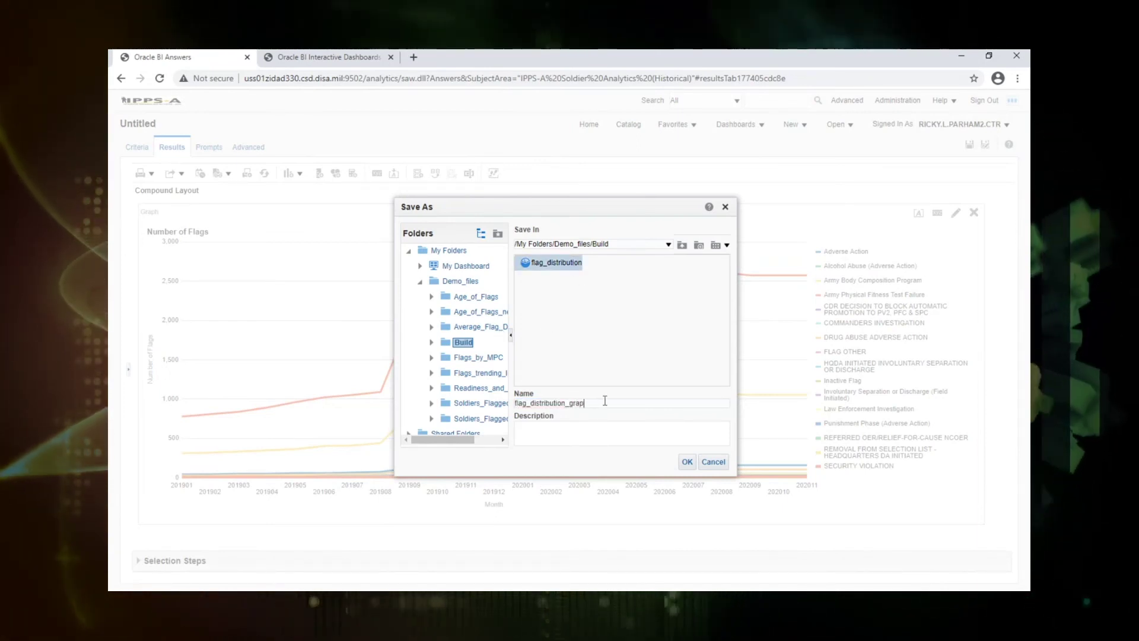
{"action": "left_click", "coordinate": [686, 460]}
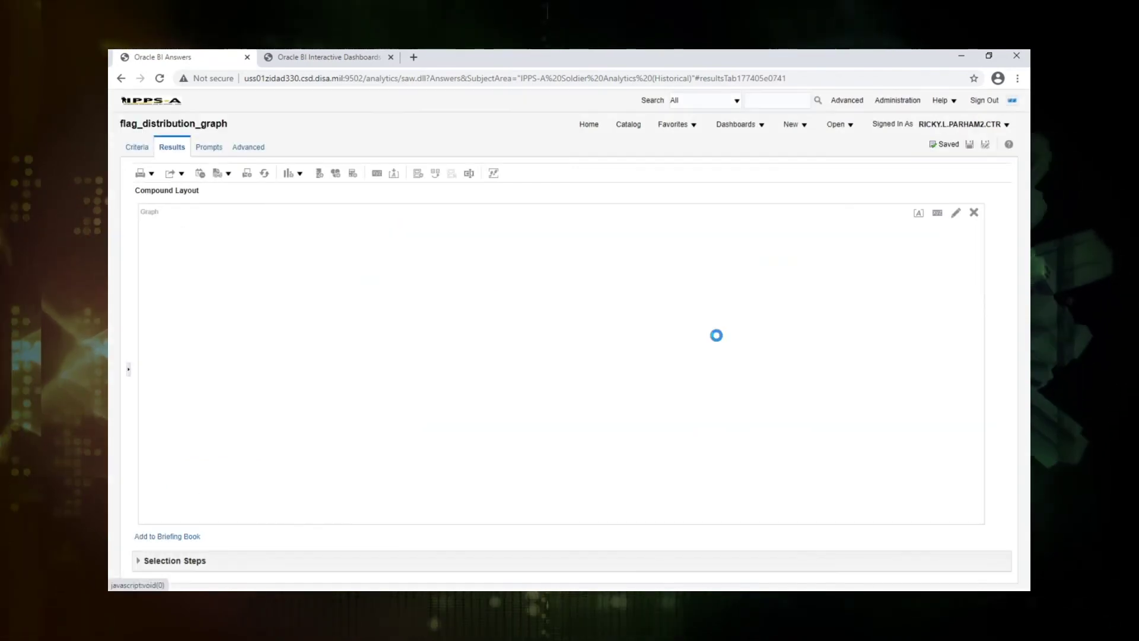
Start a new dashboard and name it Flag Distribution
{"action": "left_click", "coordinate": [803, 125]}
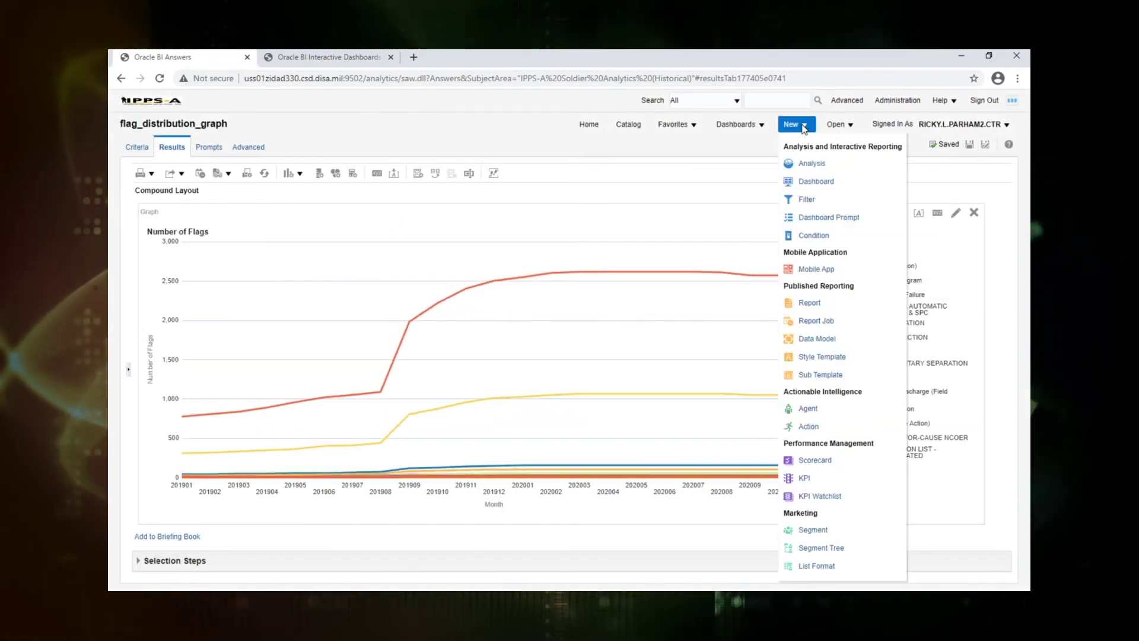
{"action": "left_click", "coordinate": [816, 181]}
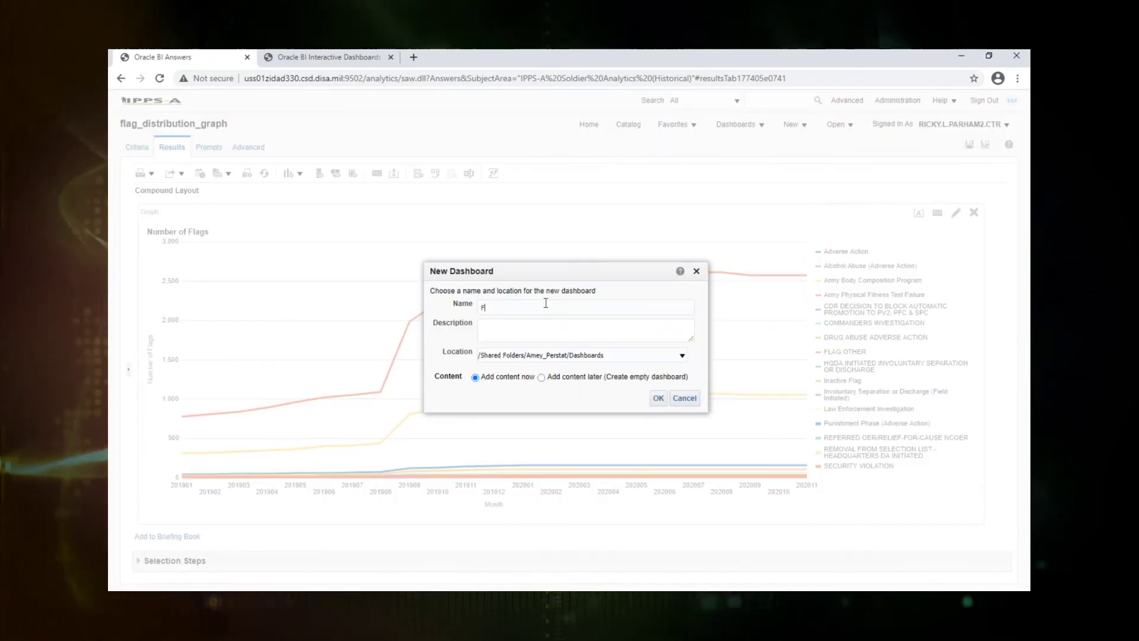
{"action": "type", "text": "Flag_"}
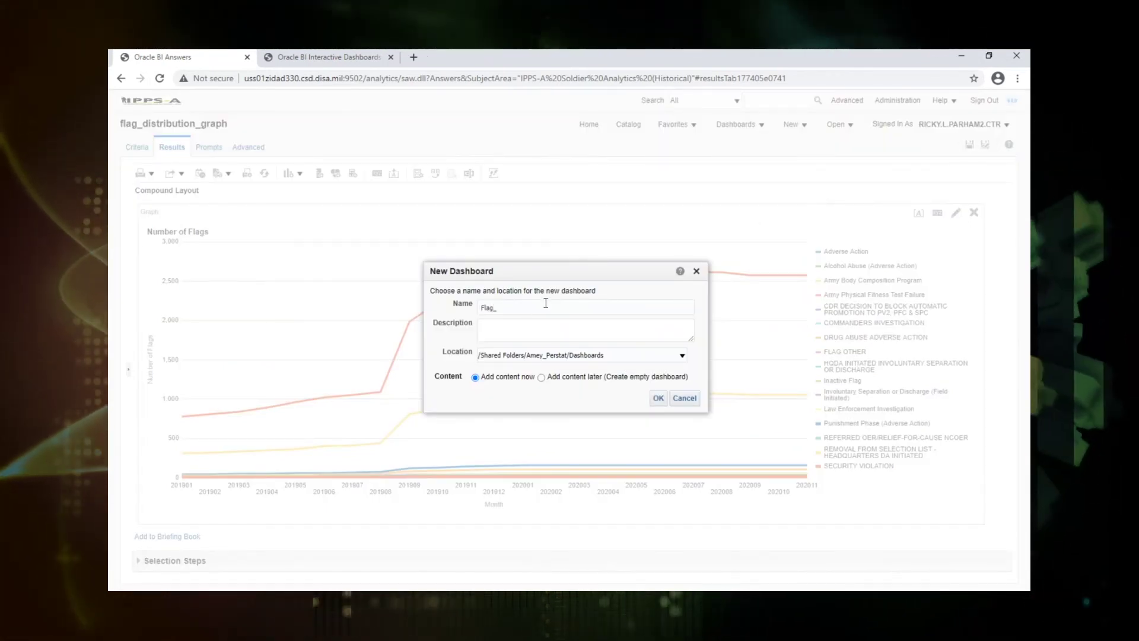
{"action": "key", "text": "BackSpace"}
{"action": "type", "text": "Dist"}
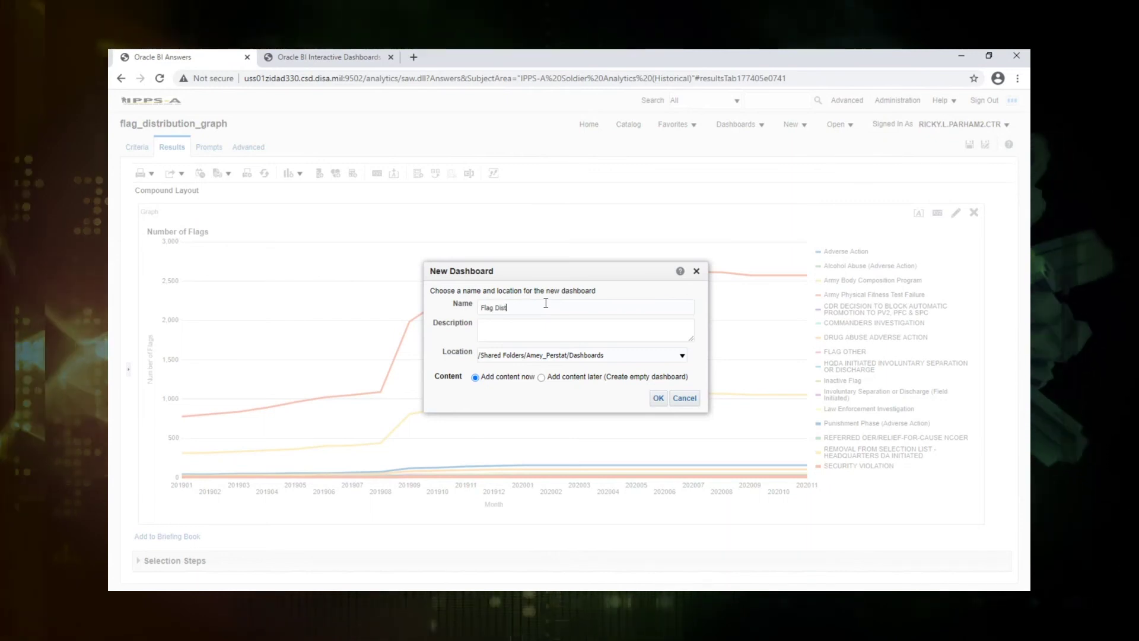
{"action": "type", "text": "ribution"}
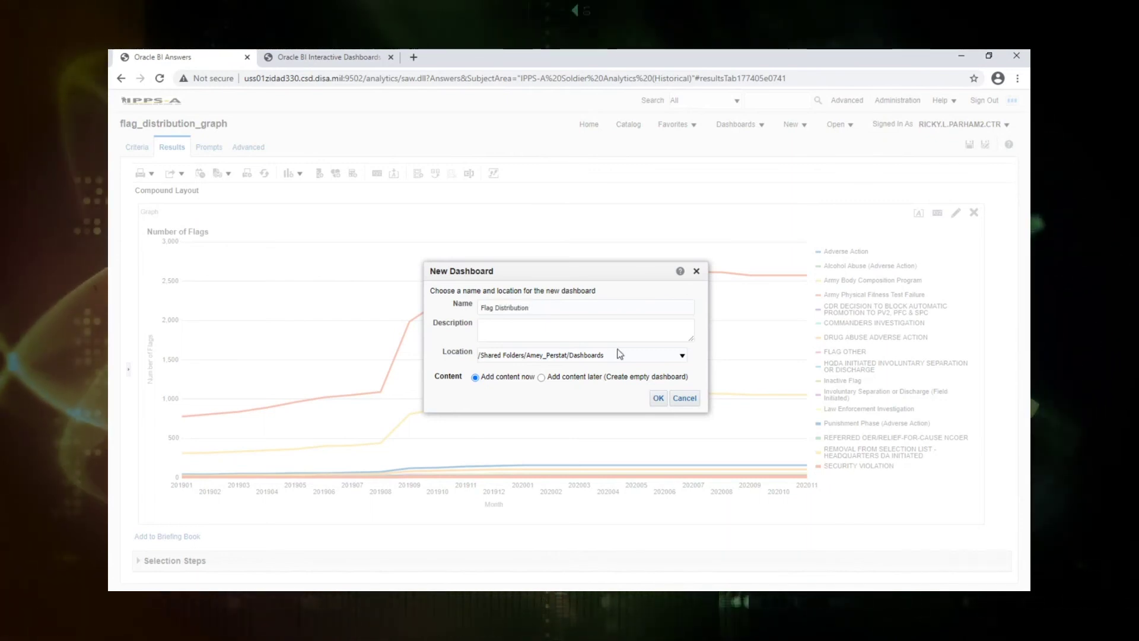
Set the new dashboard's location to My Folders and create it with content added now
{"action": "left_click", "coordinate": [682, 354]}
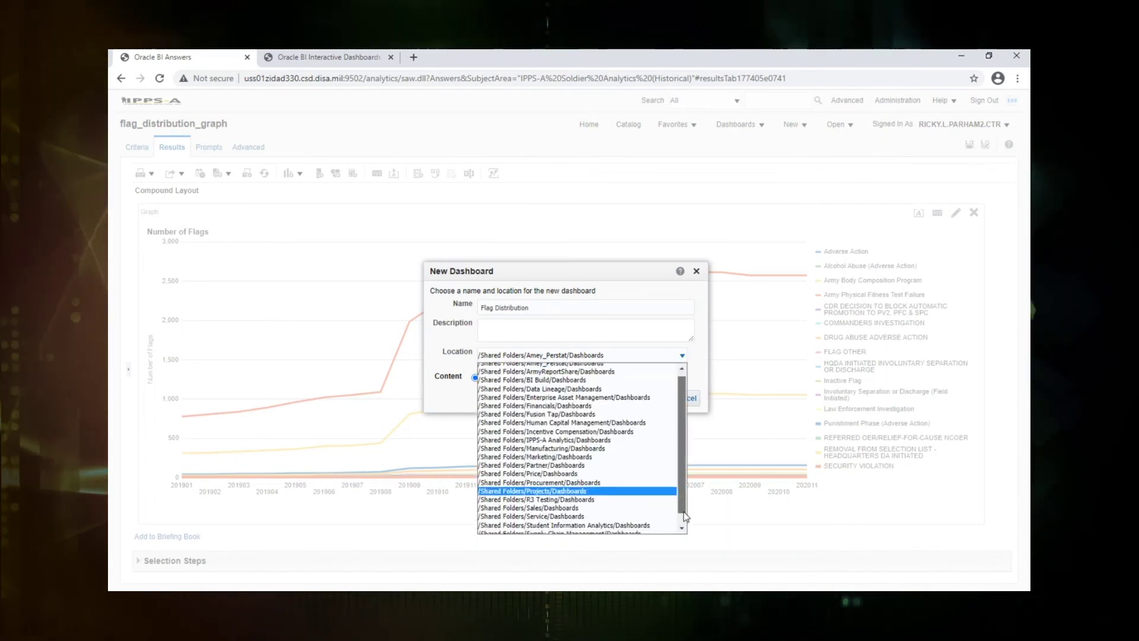
{"action": "scroll", "coordinate": [683, 511], "scroll_direction": "down", "scroll_amount": 1}
{"action": "left_click", "coordinate": [550, 529]}
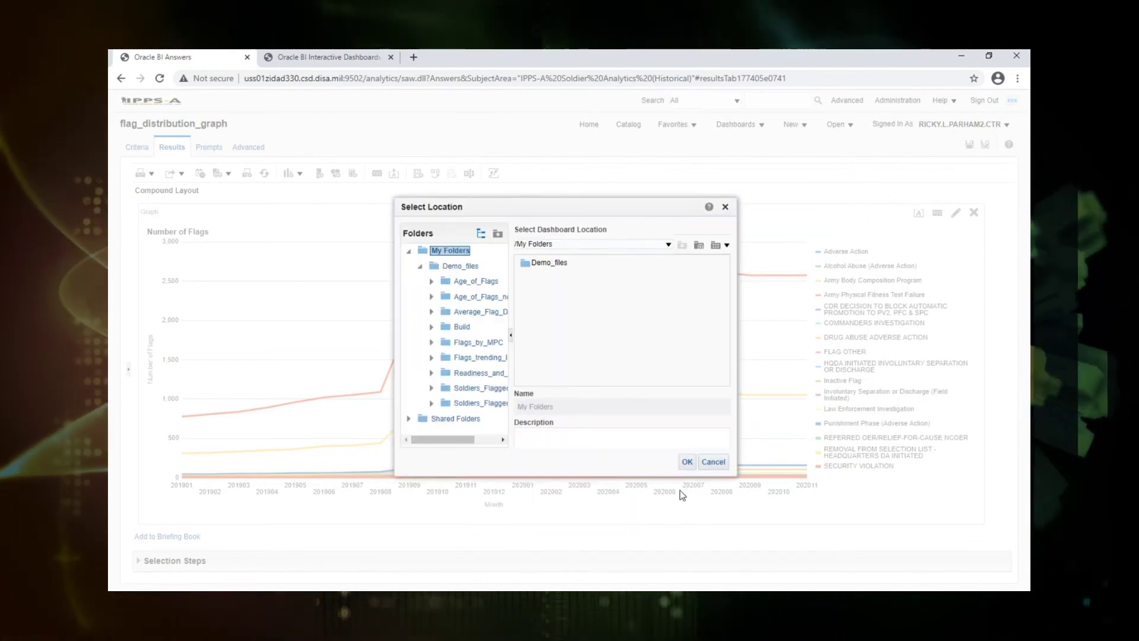
{"action": "left_click", "coordinate": [687, 461]}
{"action": "left_click", "coordinate": [655, 361]}
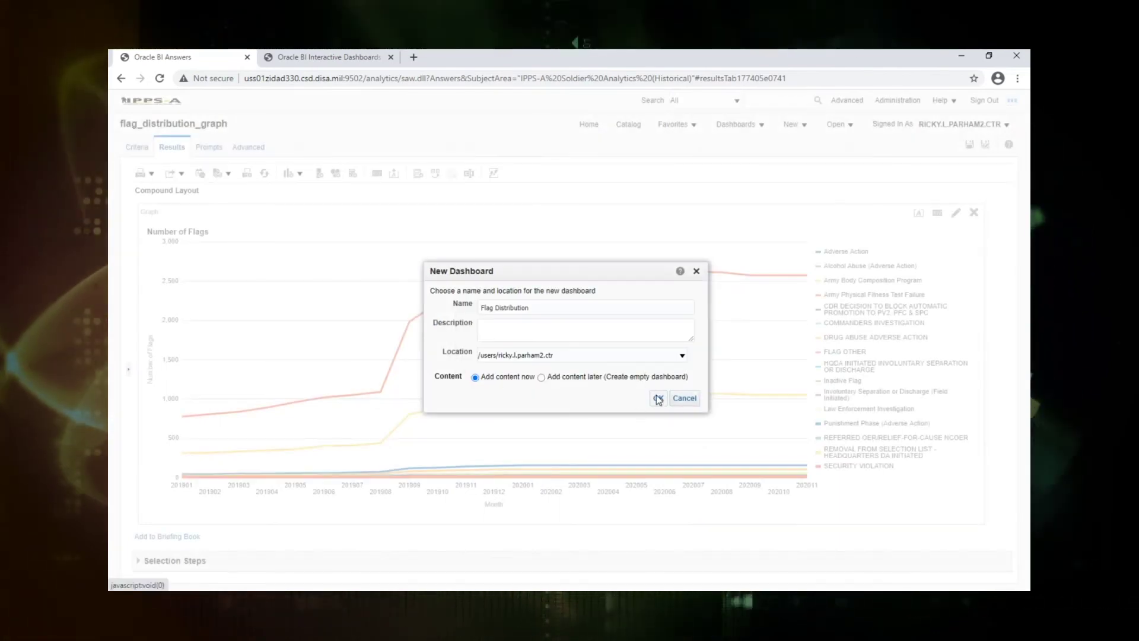
{"action": "left_click", "coordinate": [658, 398]}
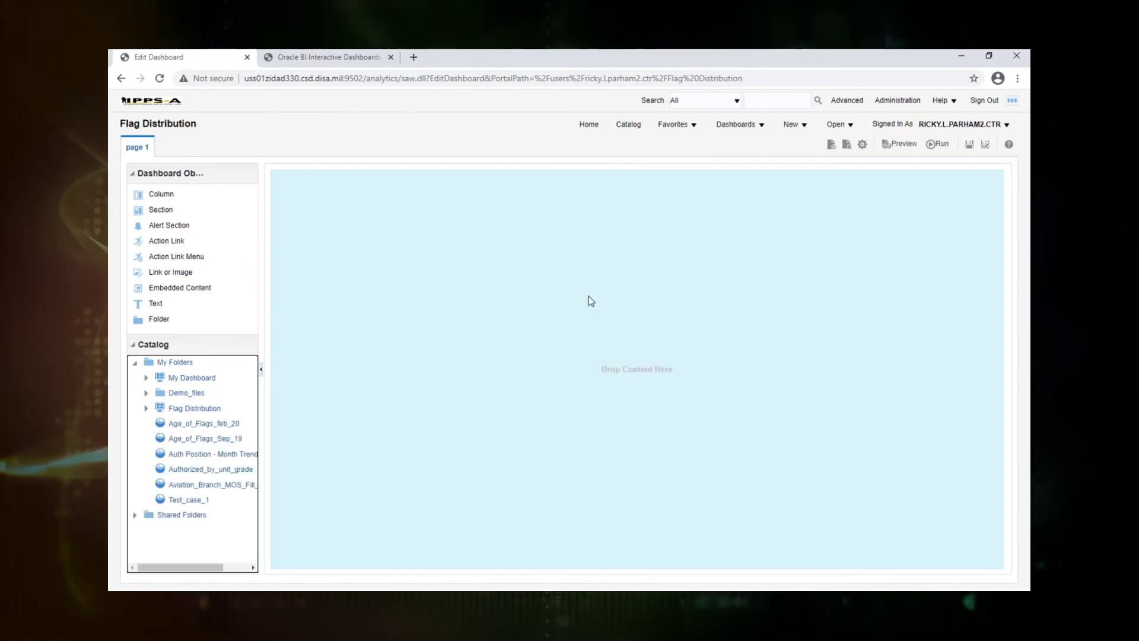
Add flag_distribution and, below it, flag_distribution_graph from the Demo_files/Build folder to the dashboard page
{"action": "left_click", "coordinate": [146, 392]}
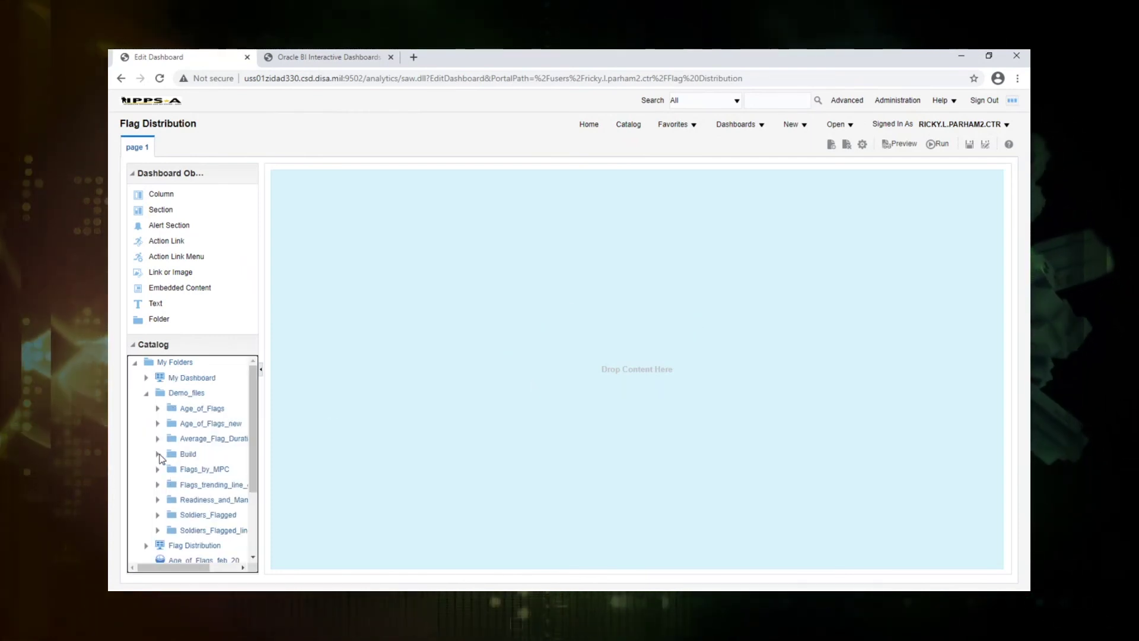
{"action": "left_click", "coordinate": [158, 454]}
{"action": "left_click_drag", "start_coordinate": [186, 567], "coordinate": [207, 568]}
{"action": "left_click_drag", "start_coordinate": [193, 472], "coordinate": [545, 356]}
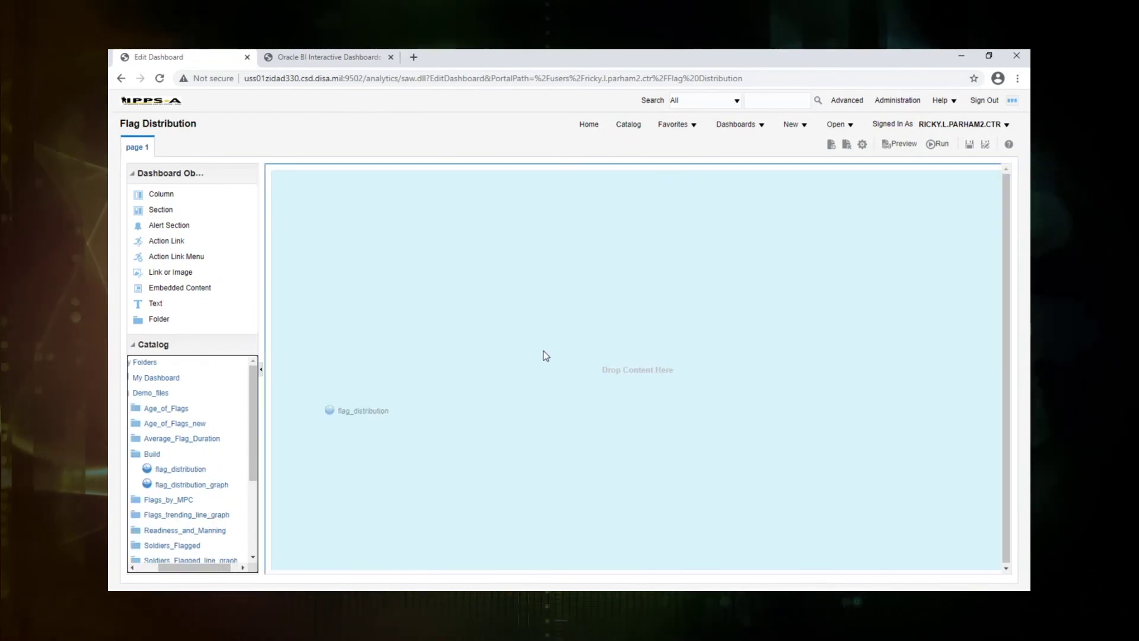
{"action": "left_click_drag", "start_coordinate": [669, 273], "coordinate": [674, 296]}
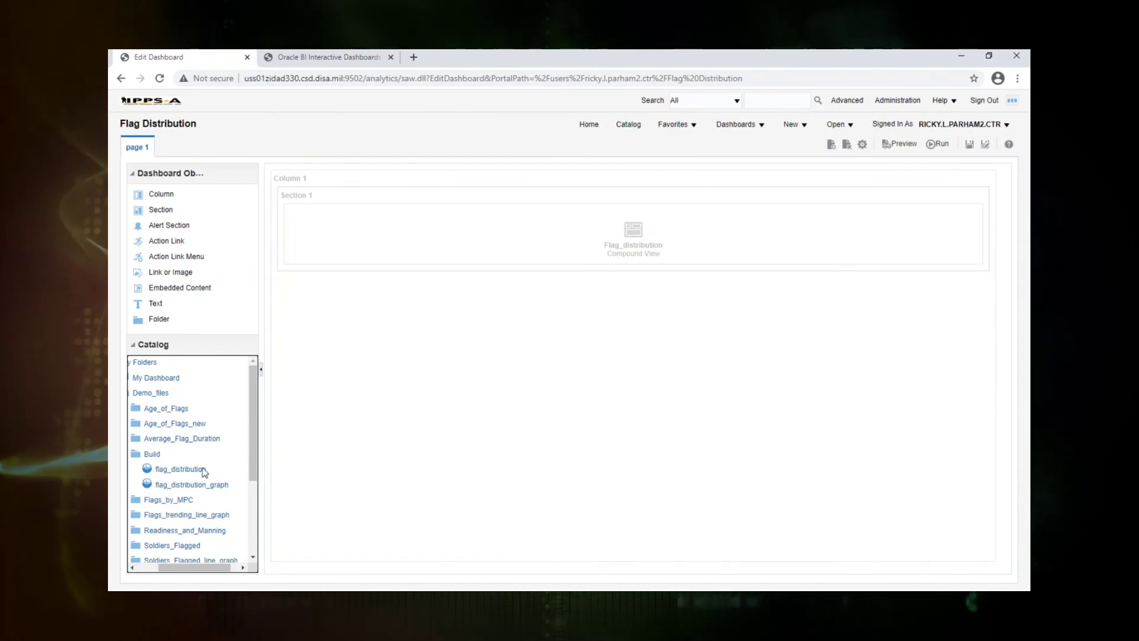
{"action": "left_click_drag", "start_coordinate": [202, 487], "coordinate": [656, 410]}
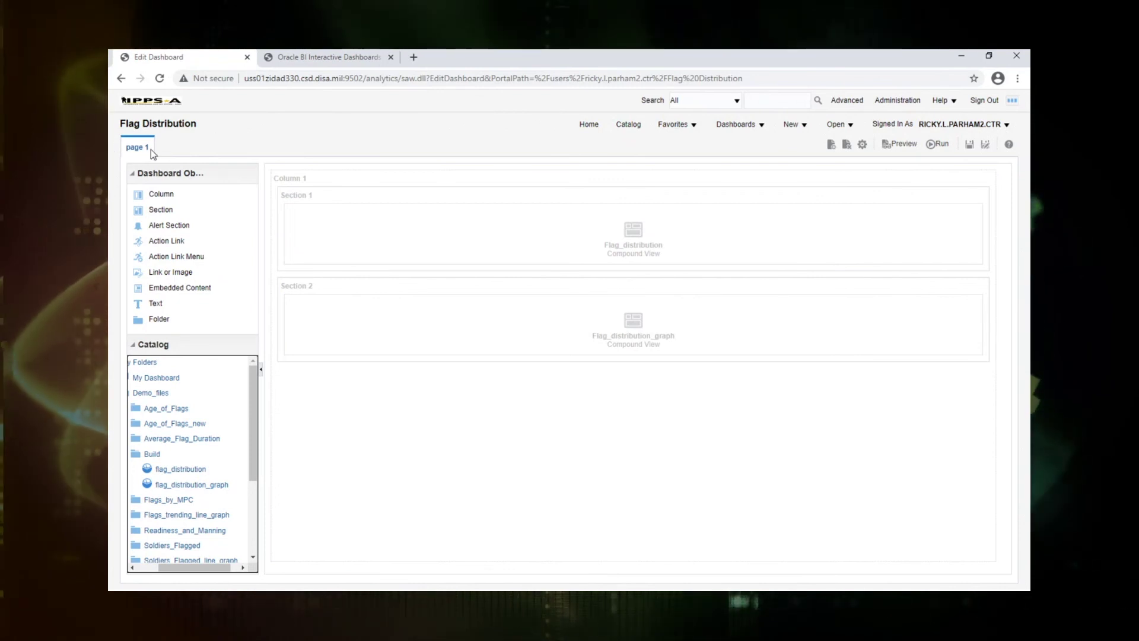
Rename the dashboard's page 1 as Flag Distribution in the dashboard properties
{"action": "left_click", "coordinate": [863, 146]}
{"action": "left_click", "coordinate": [889, 159]}
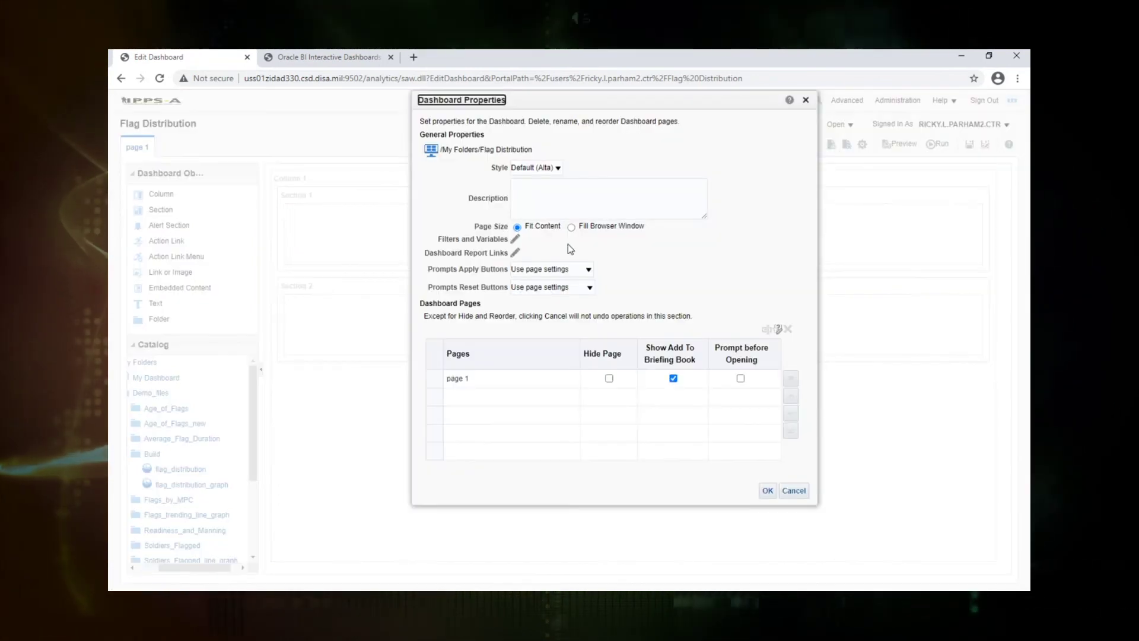
{"action": "left_click", "coordinate": [531, 384]}
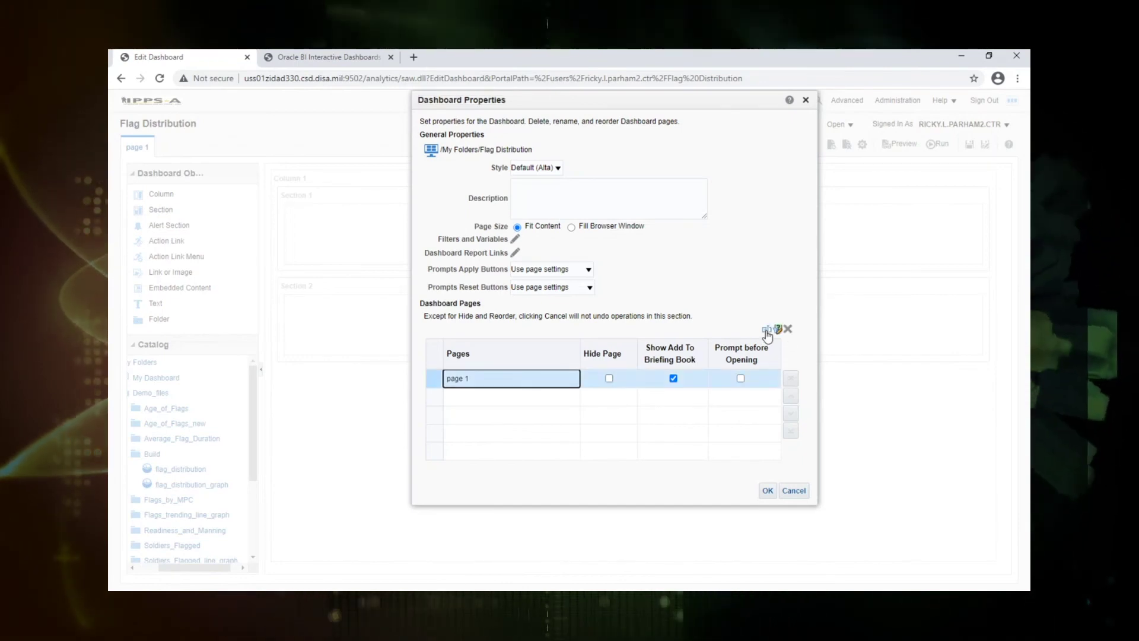
{"action": "left_click", "coordinate": [767, 330]}
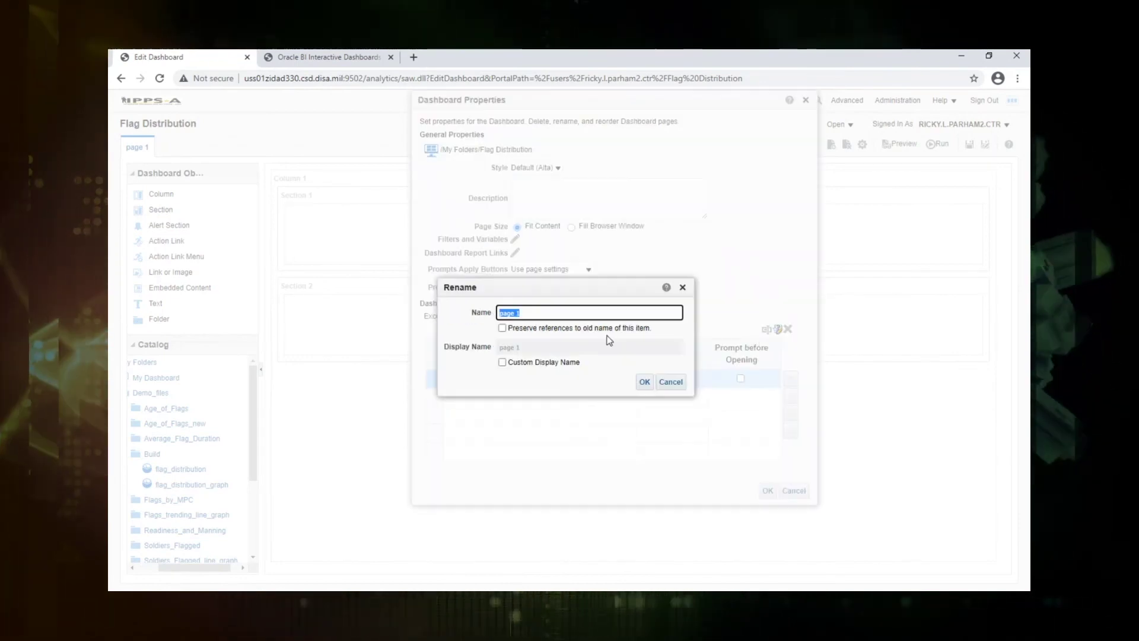
{"action": "type", "text": "Flag "}
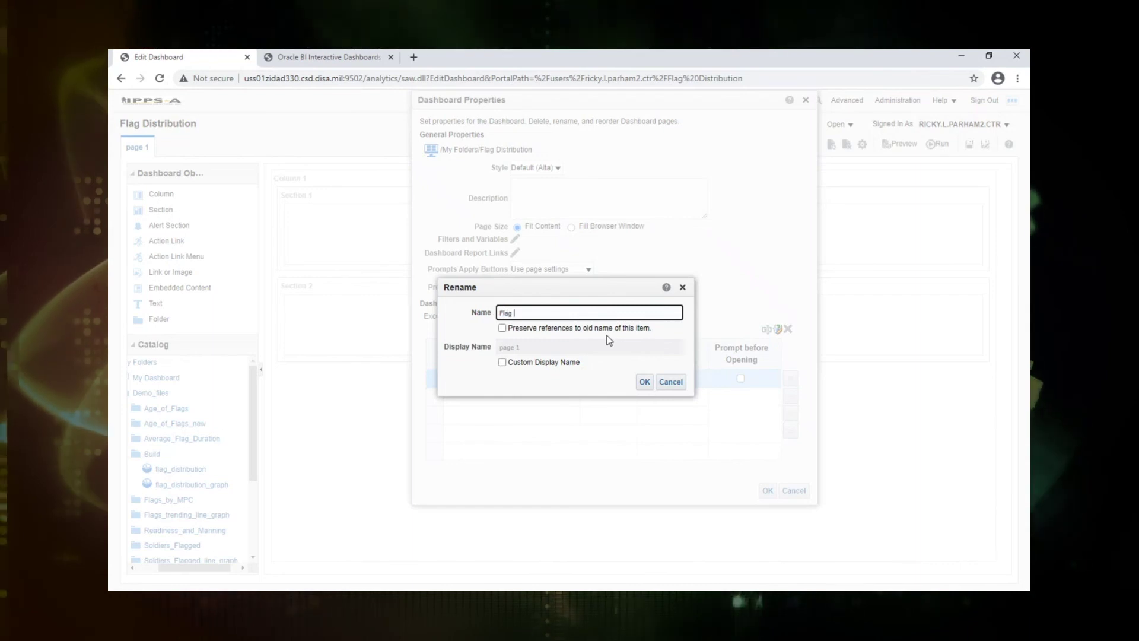
{"action": "type", "text": "Distribution"}
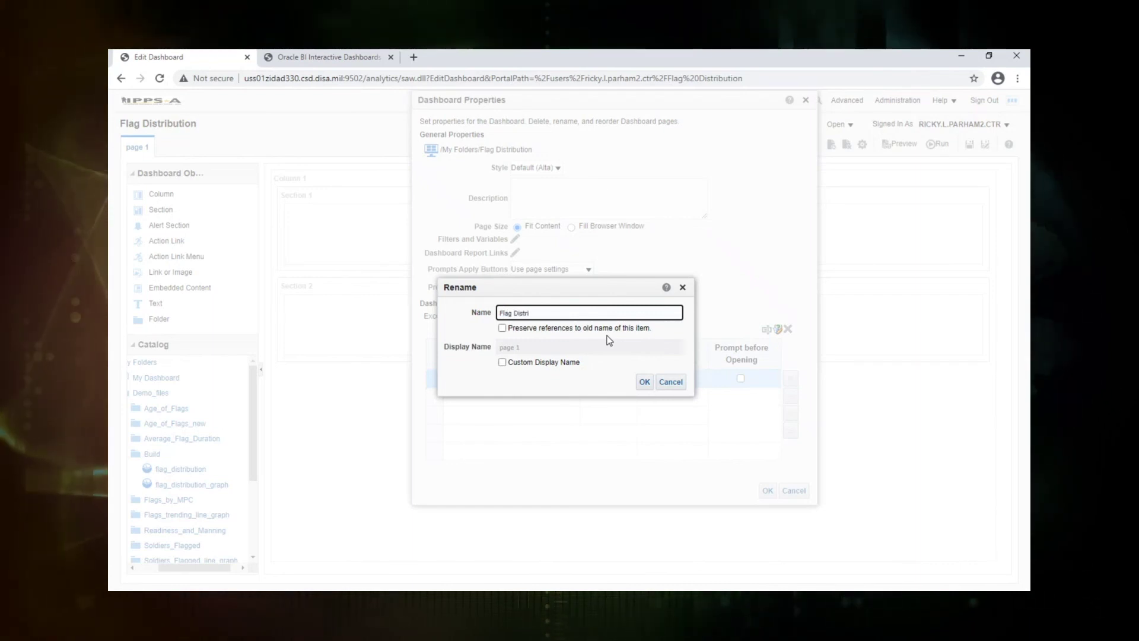
{"action": "left_click", "coordinate": [644, 382]}
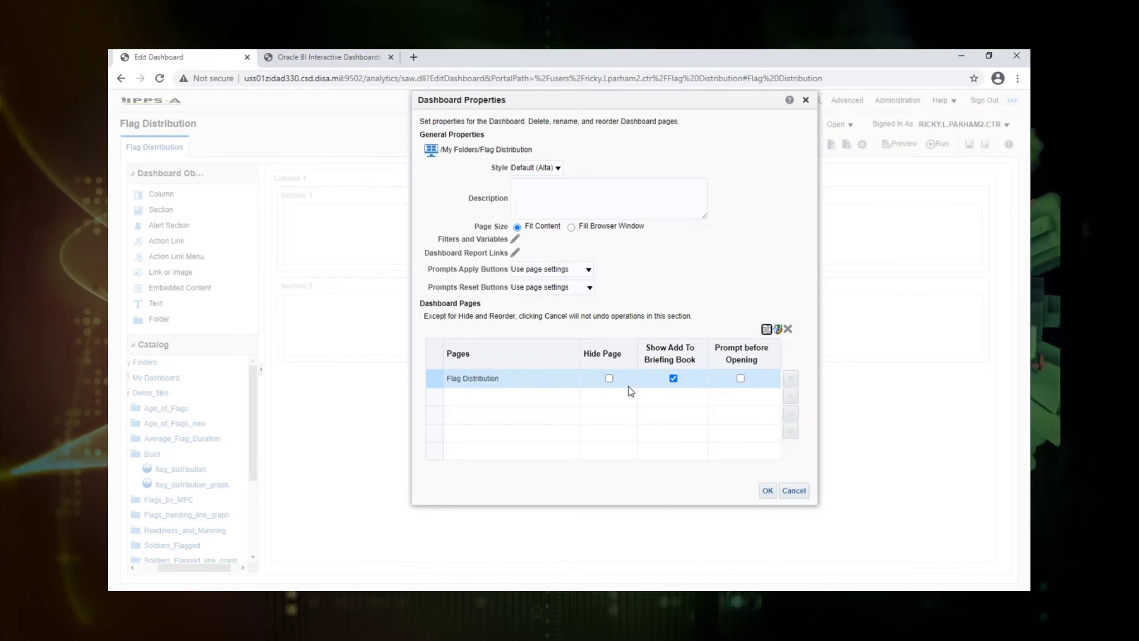
{"action": "left_click", "coordinate": [767, 490]}
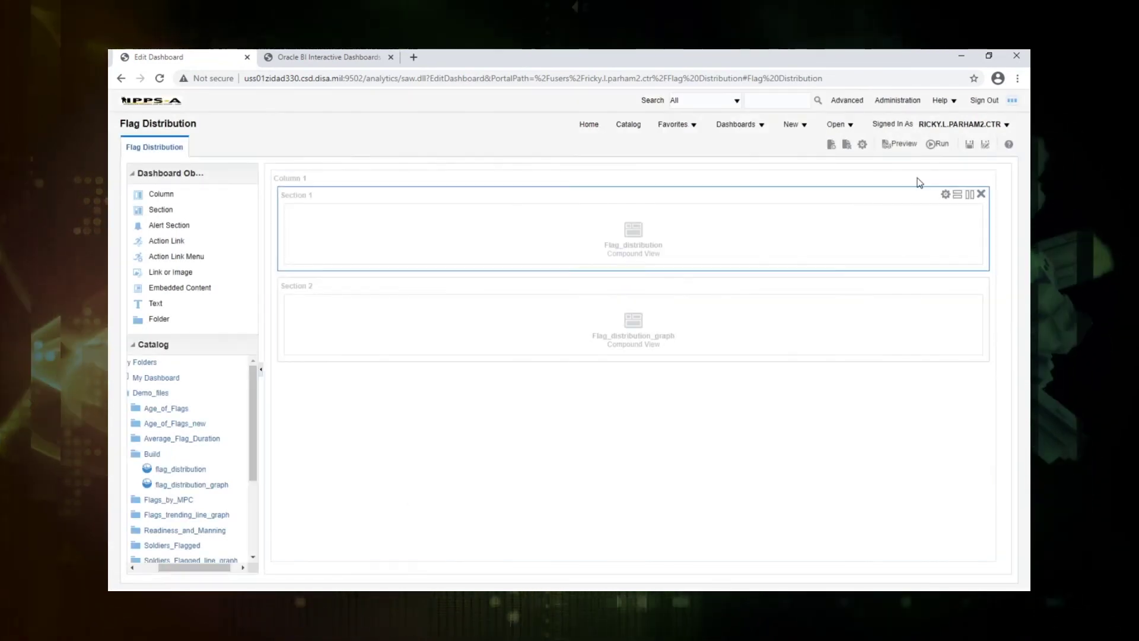
Save the Flag Distribution dashboard and run it
{"action": "left_click", "coordinate": [969, 144]}
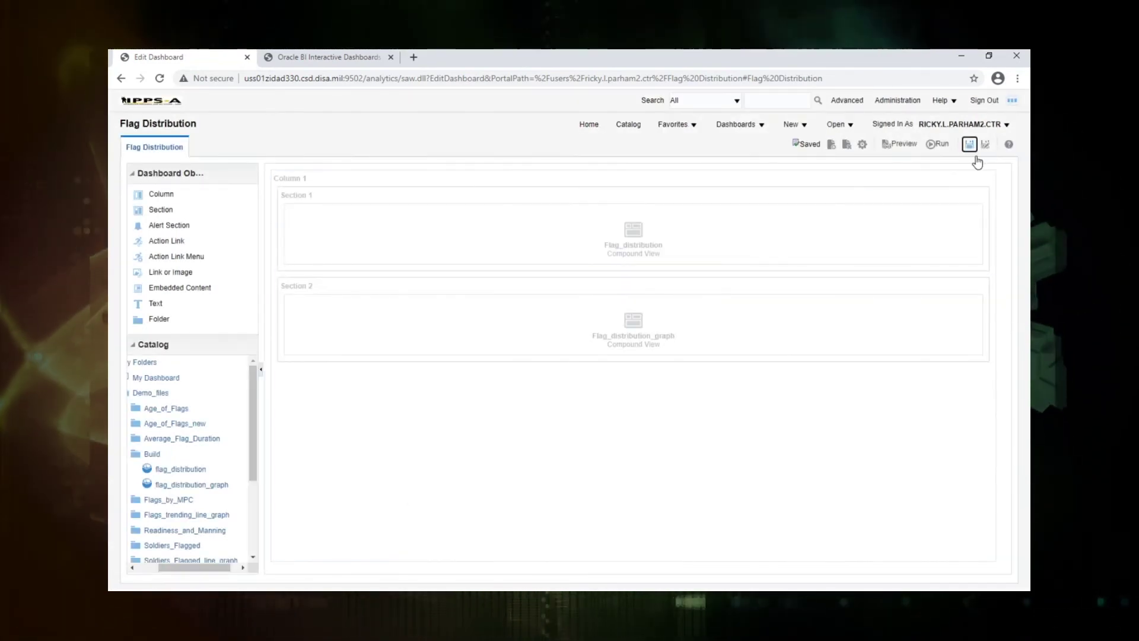
{"action": "left_click", "coordinate": [939, 145]}
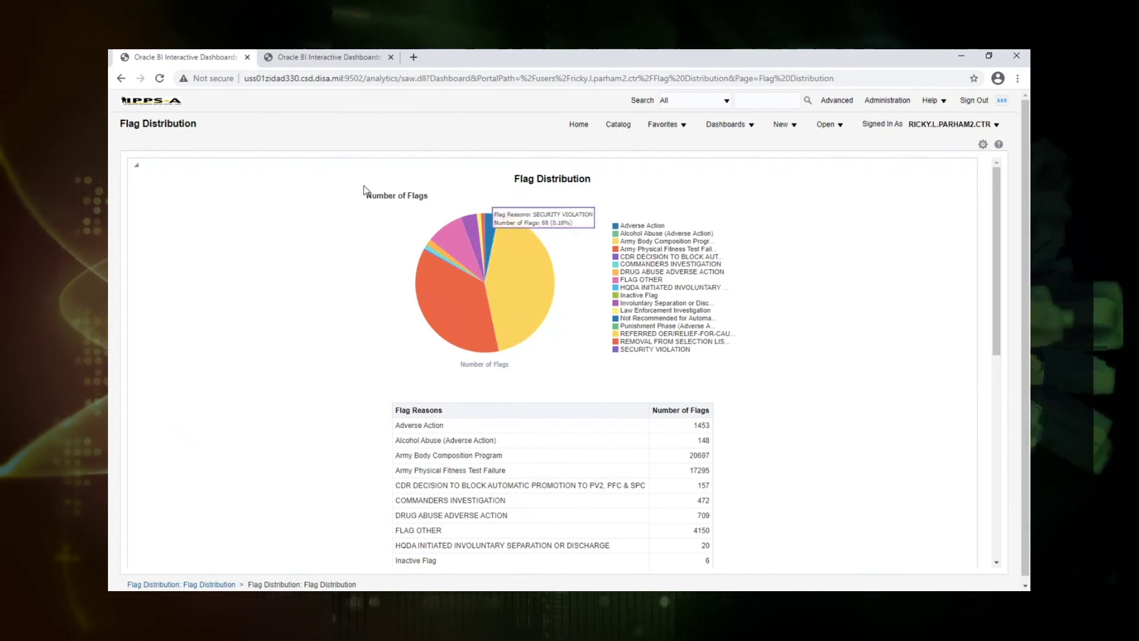
Reopen the dashboard for editing and open the flag_distribution analysis in Section 1 for editing
{"action": "left_click", "coordinate": [983, 144]}
{"action": "left_click", "coordinate": [874, 162]}
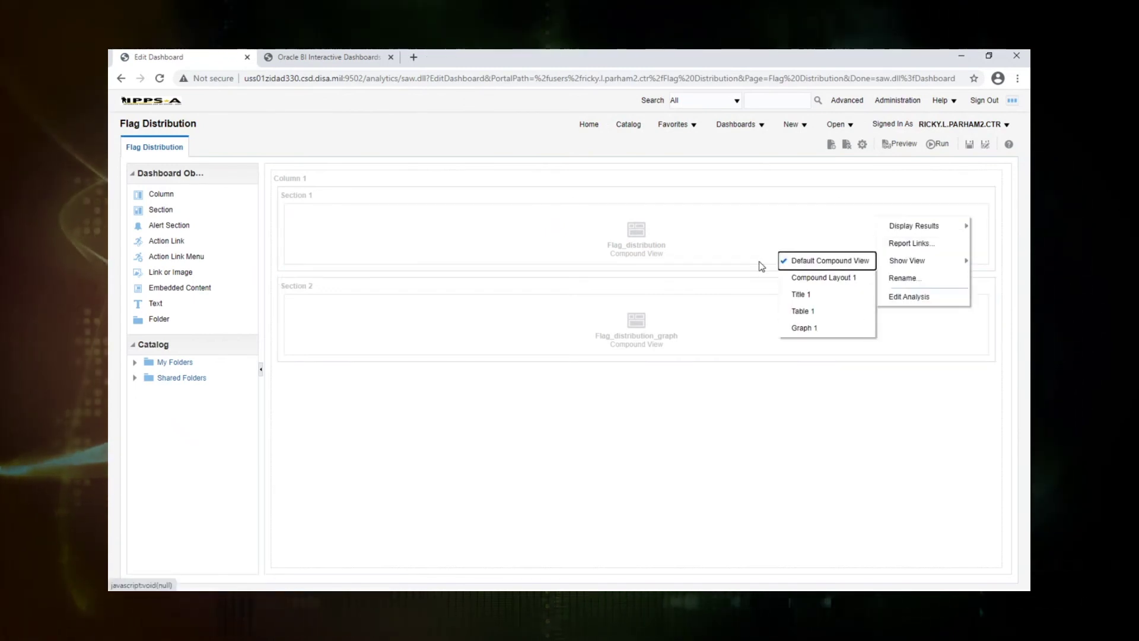
{"action": "left_click", "coordinate": [904, 298]}
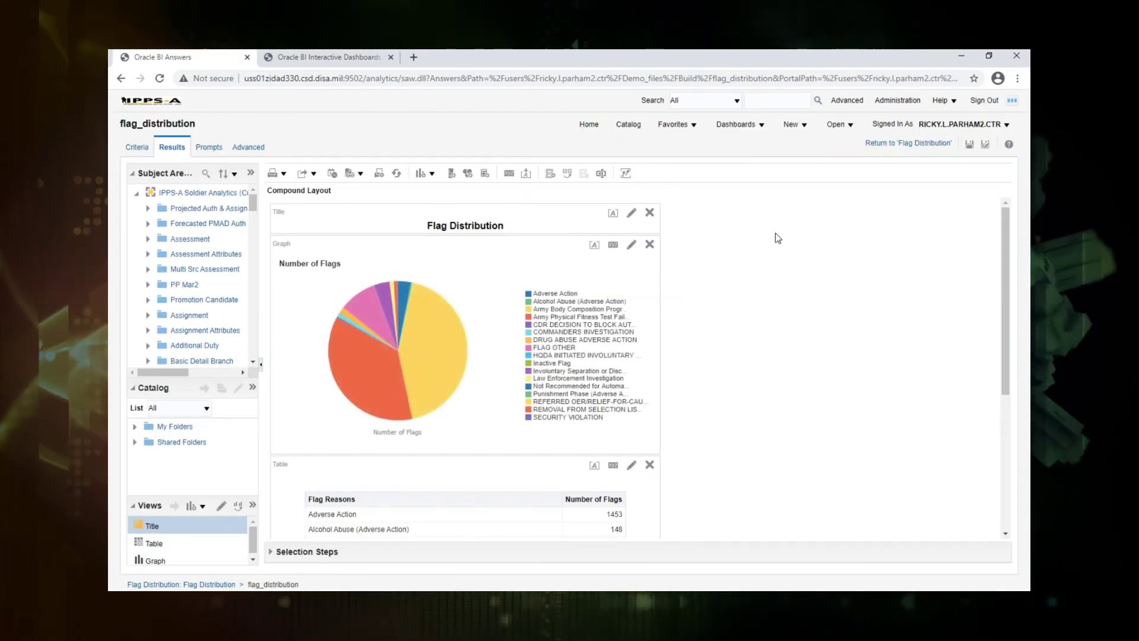
Return to the Flag Distribution dashboard and review its pie chart, table and line graph
{"action": "left_click", "coordinate": [943, 143]}
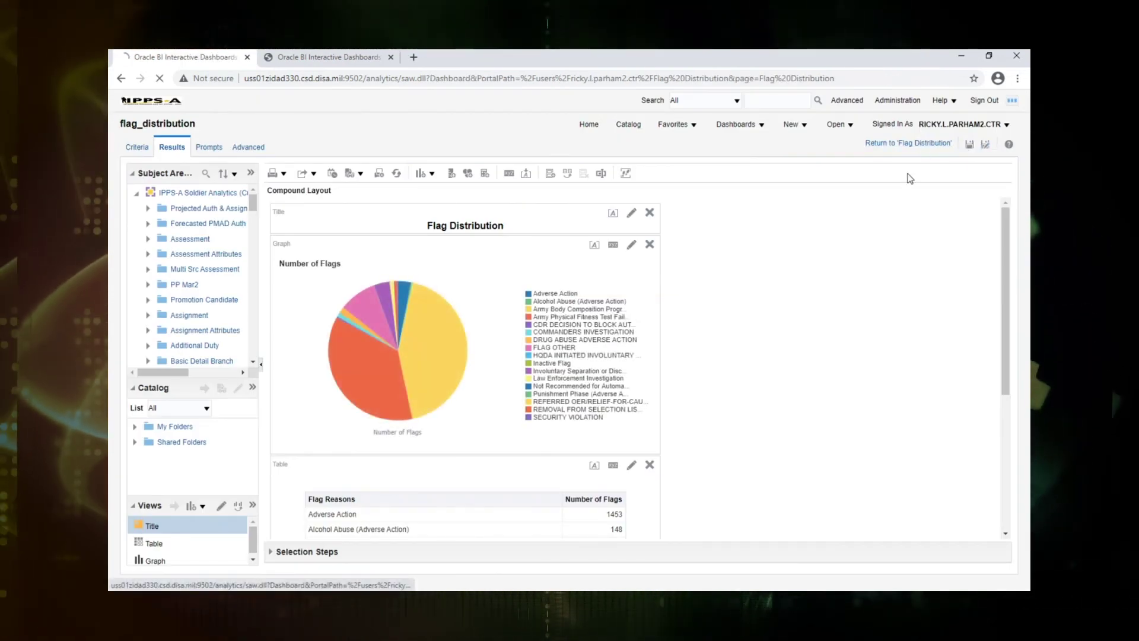
{"action": "left_click_drag", "start_coordinate": [995, 239], "coordinate": [971, 508]}
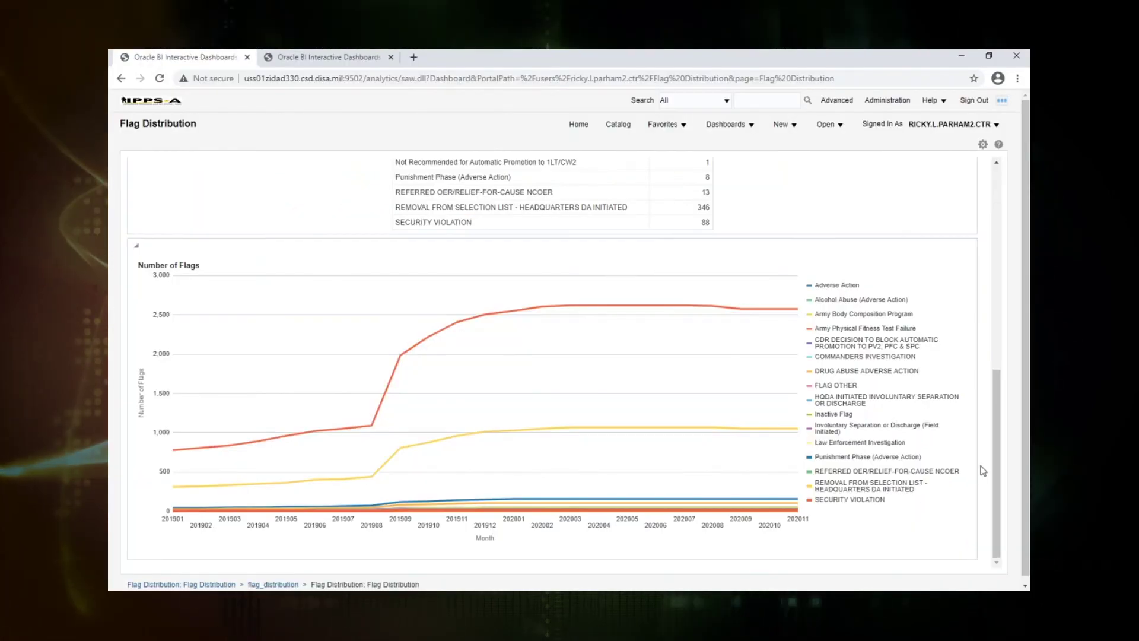
{"action": "left_click_drag", "start_coordinate": [999, 464], "coordinate": [997, 255]}
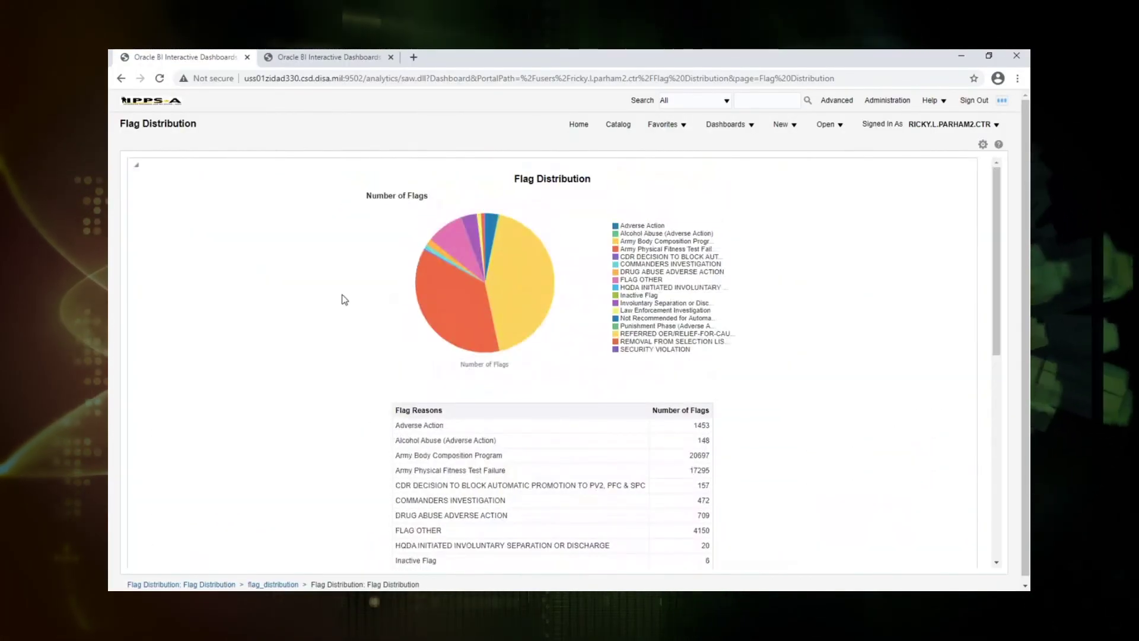
Edit the dashboard again and reopen Section 1's flag_distribution analysis in the analysis editor
{"action": "left_click", "coordinate": [982, 144]}
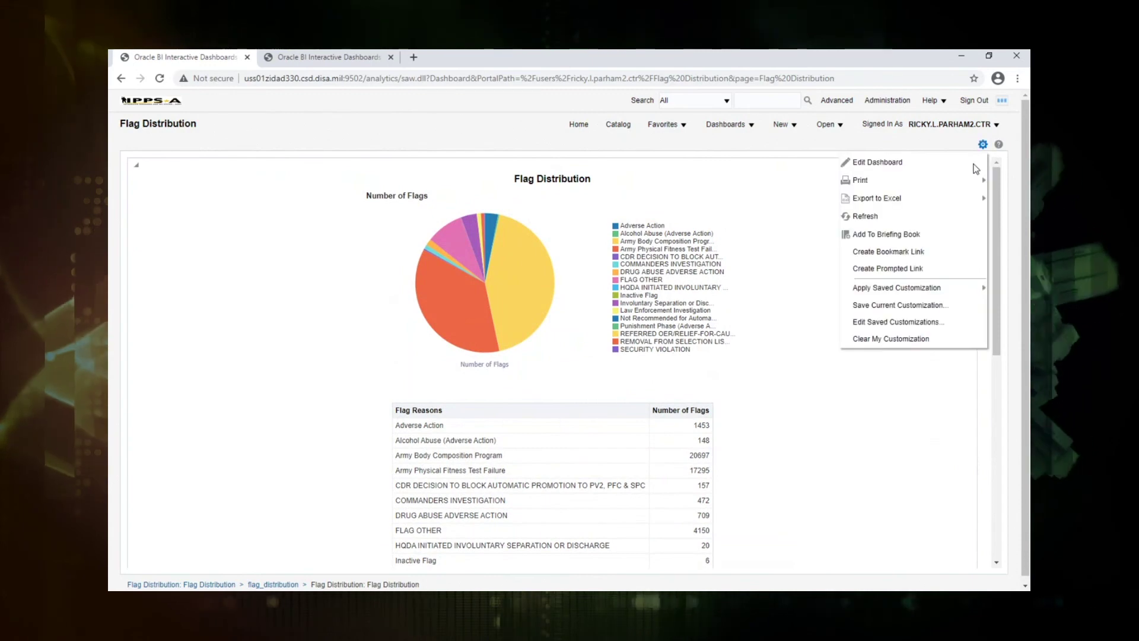
{"action": "left_click", "coordinate": [943, 162]}
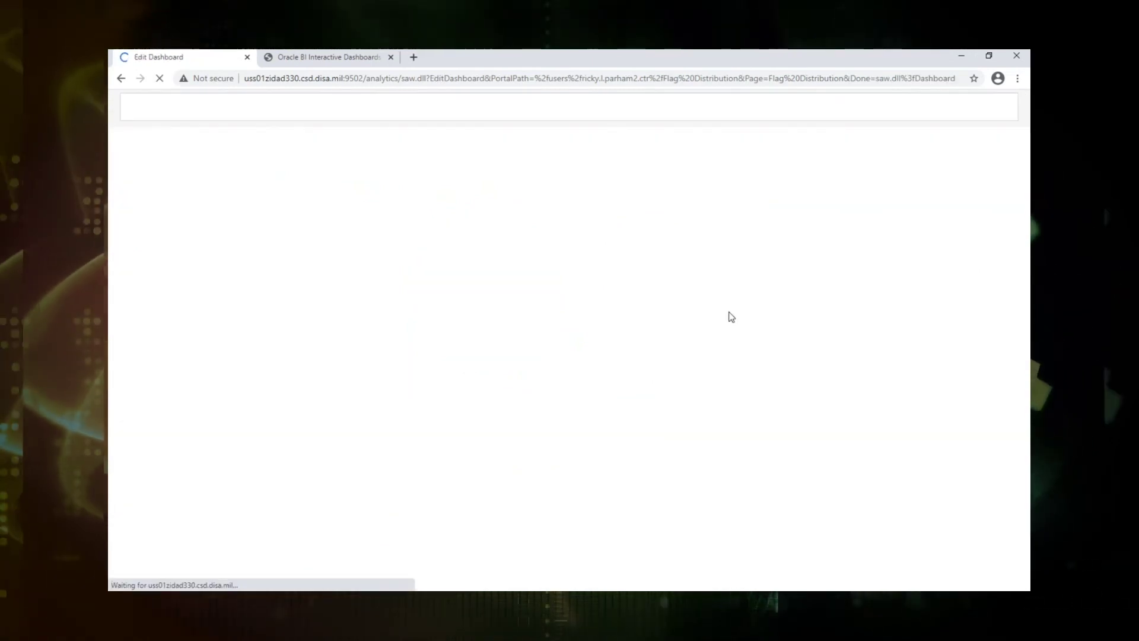
{"action": "left_click", "coordinate": [969, 212]}
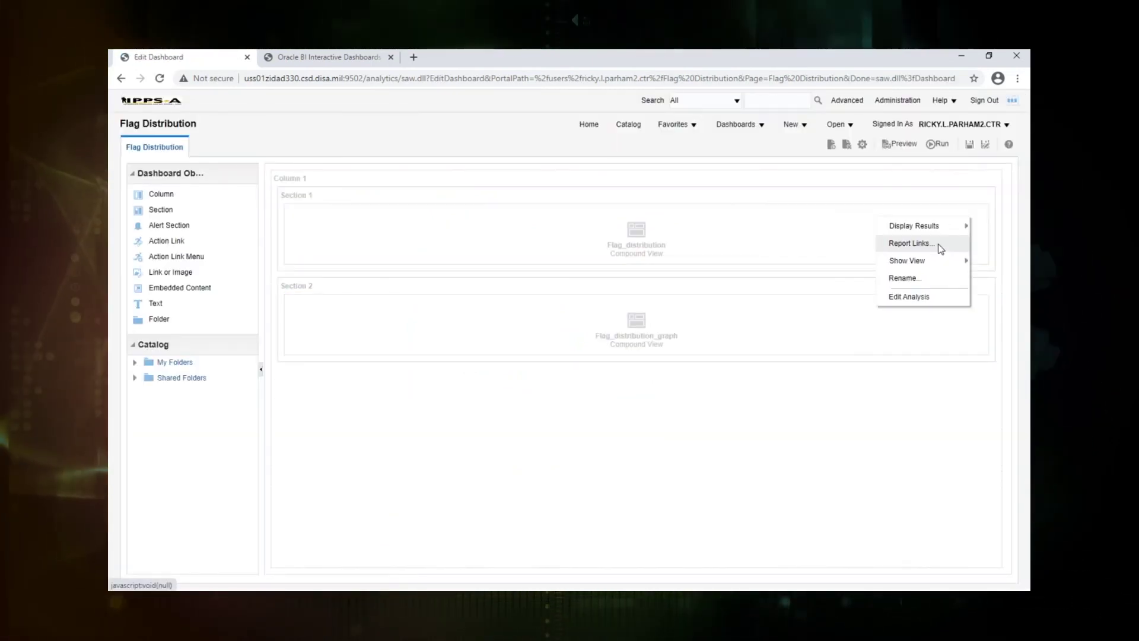
{"action": "left_click", "coordinate": [933, 296]}
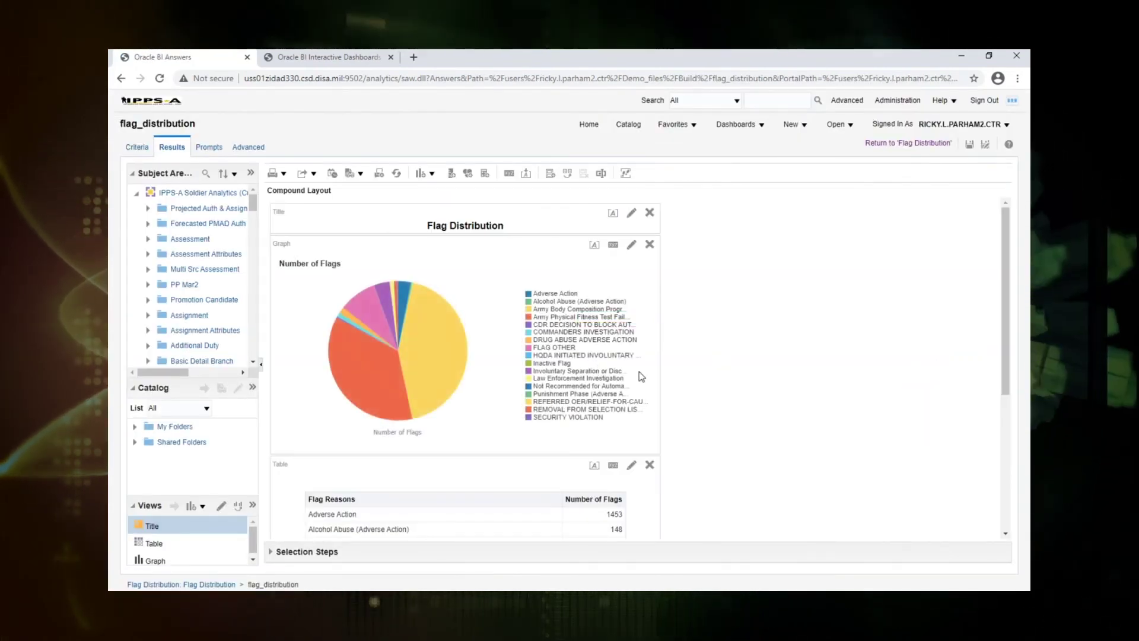
Remove the table view from the flag_distribution compound layout, keeping the title and pie chart, and save the analysis
{"action": "scroll", "coordinate": [664, 296], "scroll_direction": "down", "scroll_amount": 5}
{"action": "left_click", "coordinate": [649, 220]}
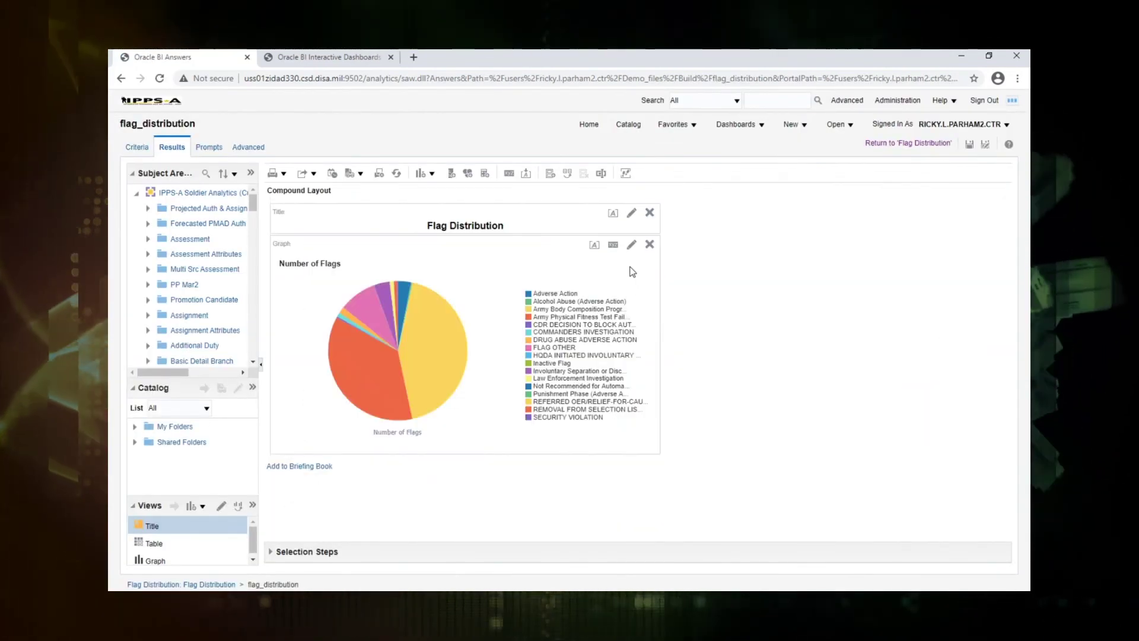
{"action": "left_click", "coordinate": [969, 144]}
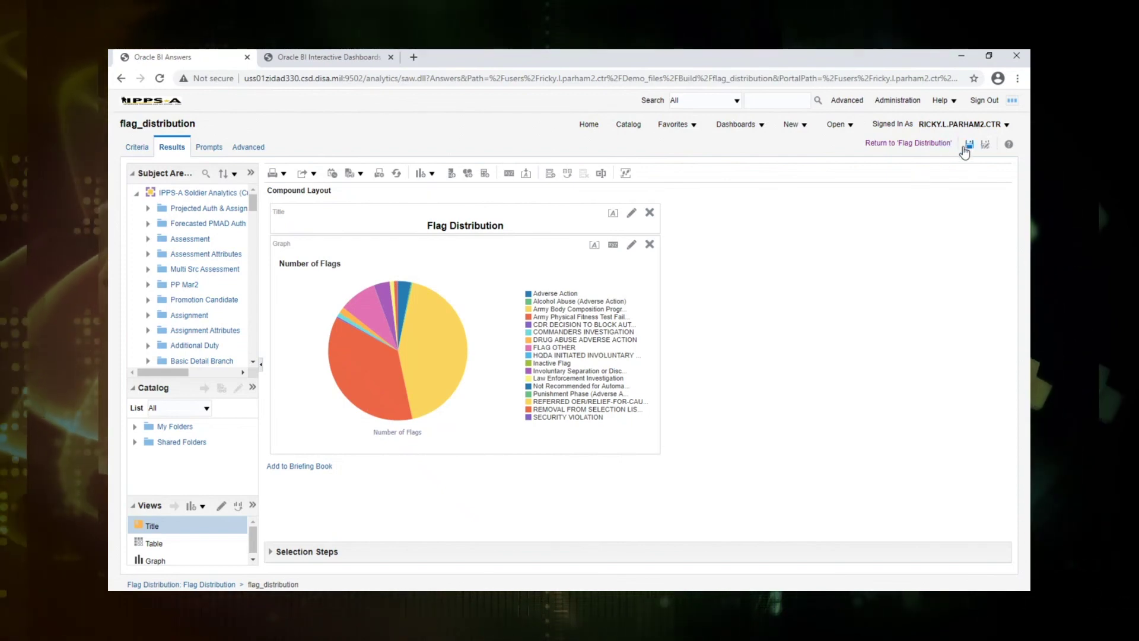
Return to the Flag Distribution dashboard and review its pie chart and the historical line graph below it
{"action": "left_click", "coordinate": [900, 144]}
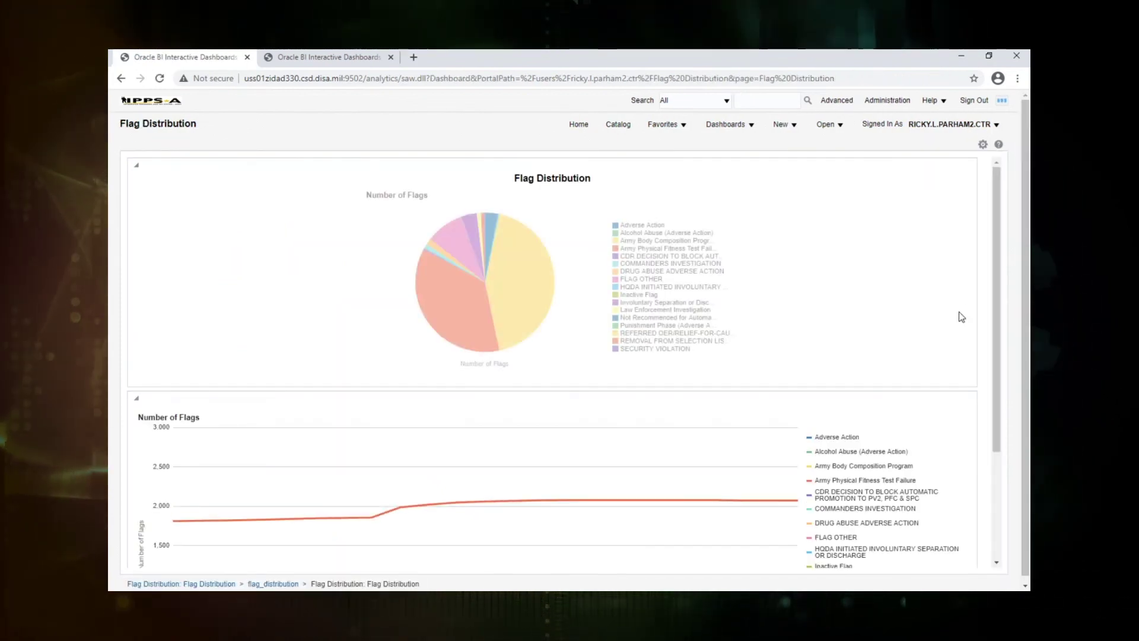
{"action": "left_click_drag", "start_coordinate": [998, 304], "coordinate": [1002, 494]}
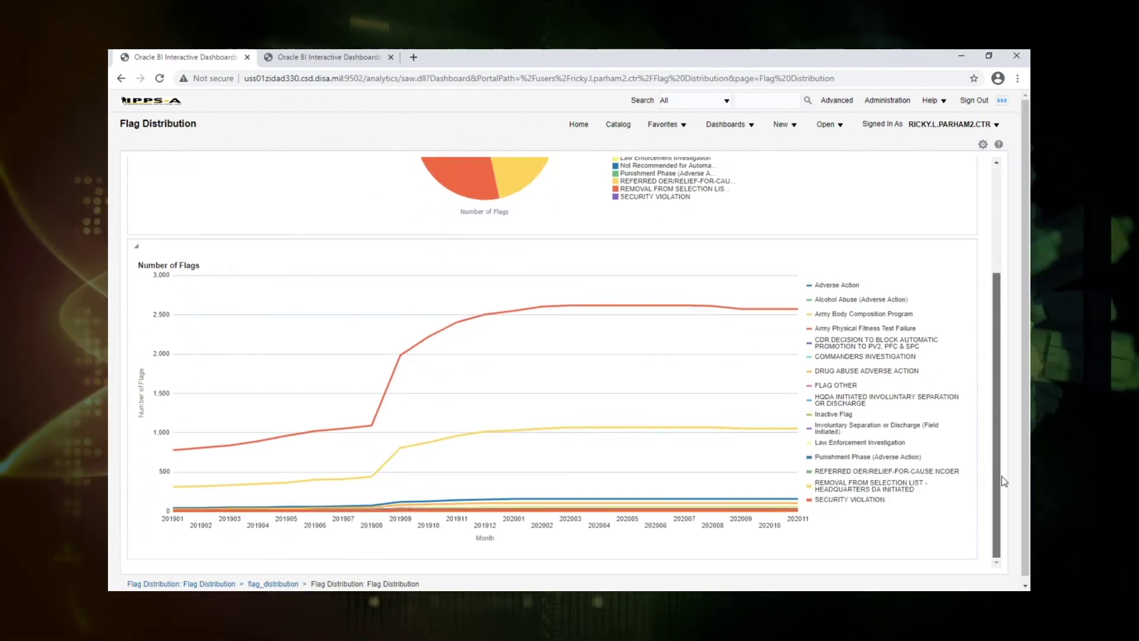
{"action": "left_click", "coordinate": [1001, 269]}
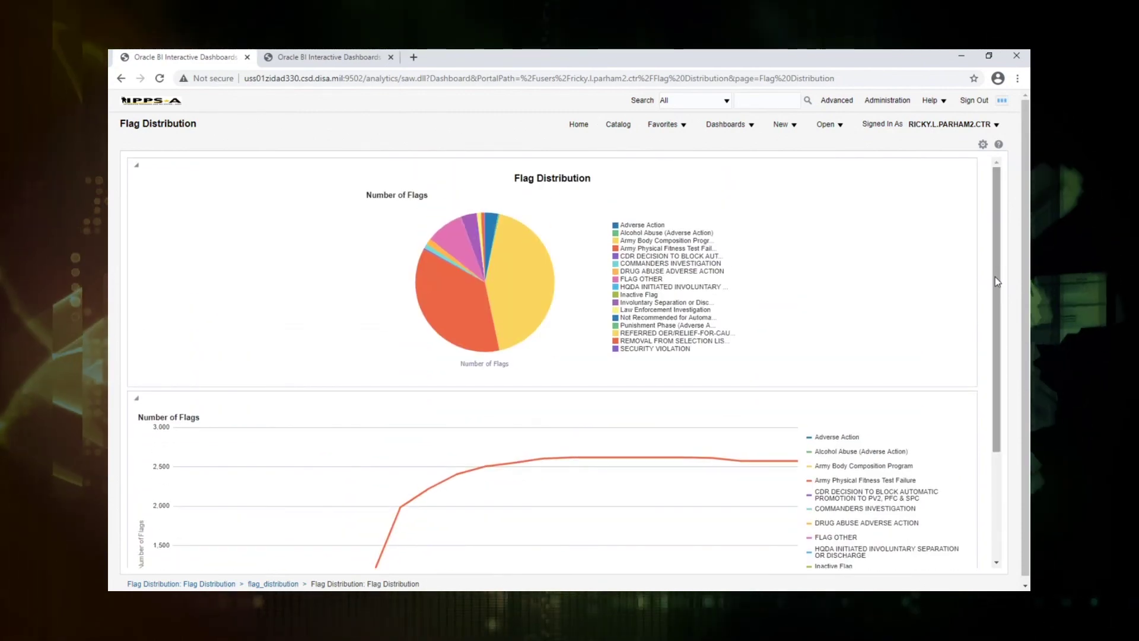
{"action": "left_click_drag", "start_coordinate": [996, 274], "coordinate": [1003, 415]}
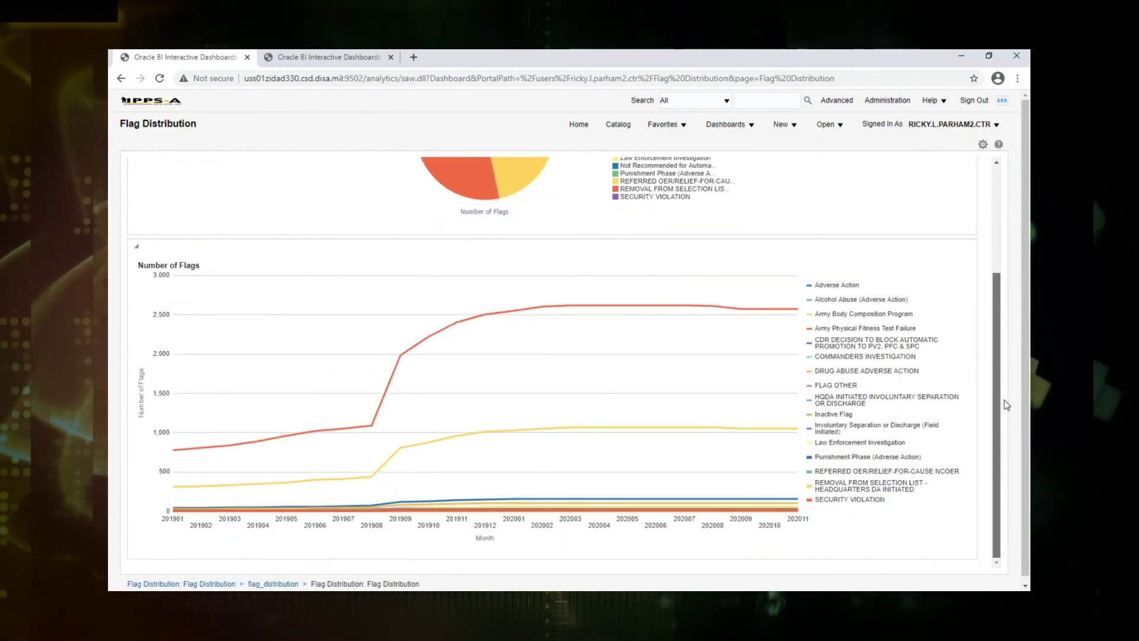